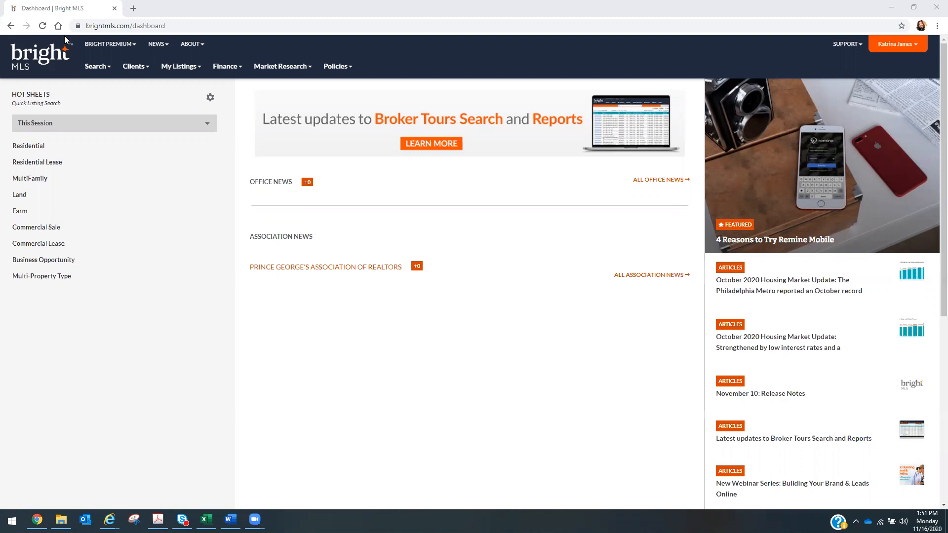
# - Close the SharePoint team-site tab and duplicate the Bright MLS Dashboard tab into a second tab
pyautogui.click(134, 8)
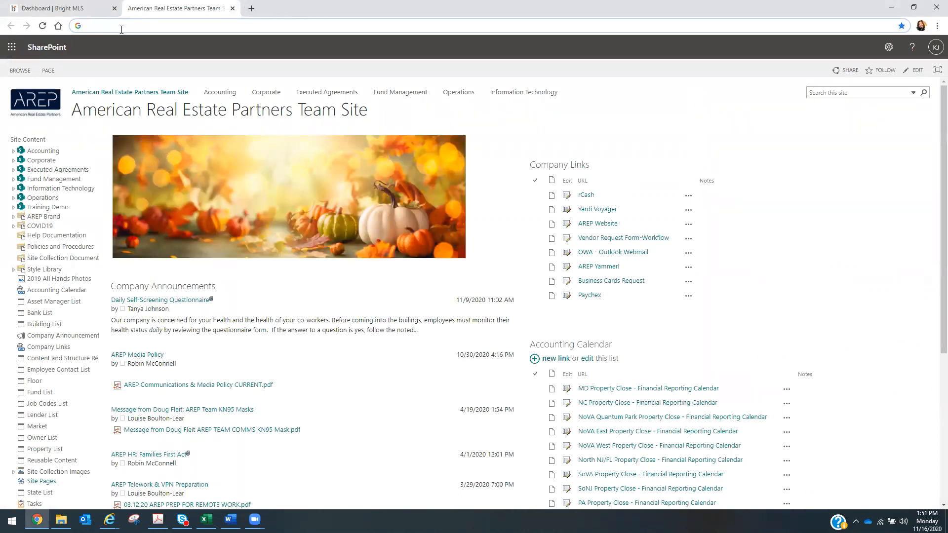
pyautogui.click(233, 9)
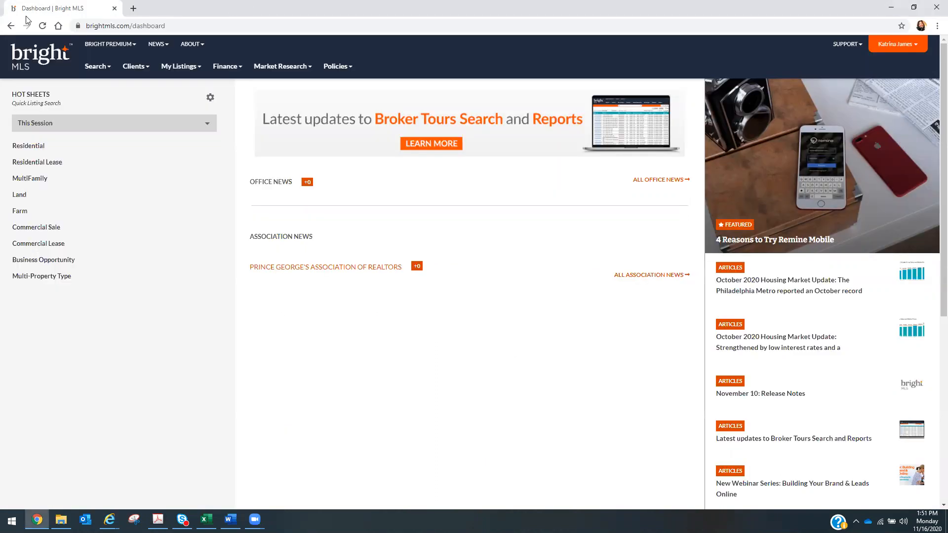
pyautogui.rightClick(72, 11)
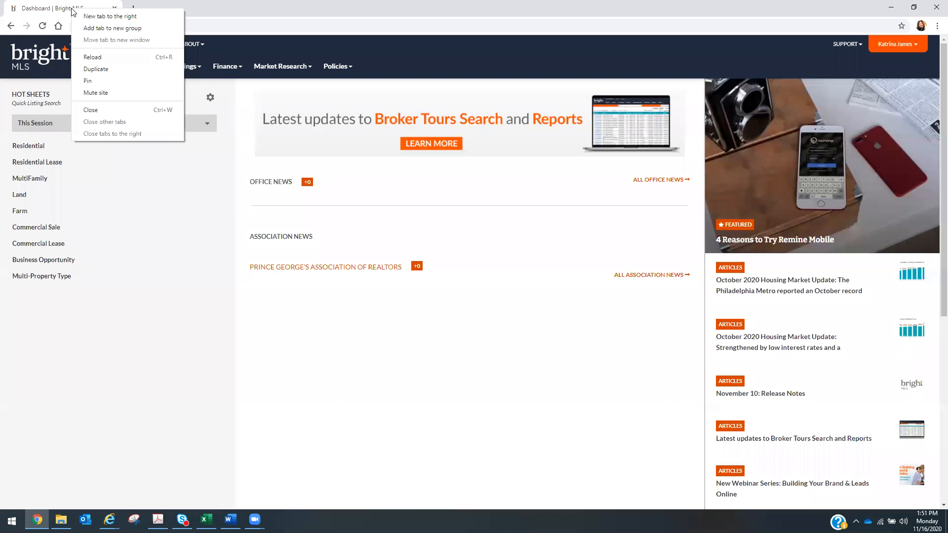
pyautogui.click(101, 72)
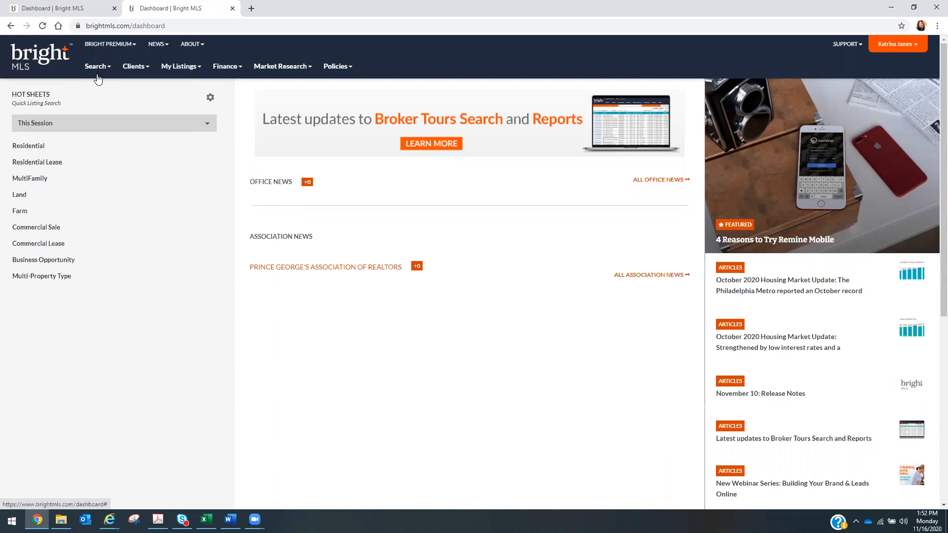
pyautogui.click(101, 67)
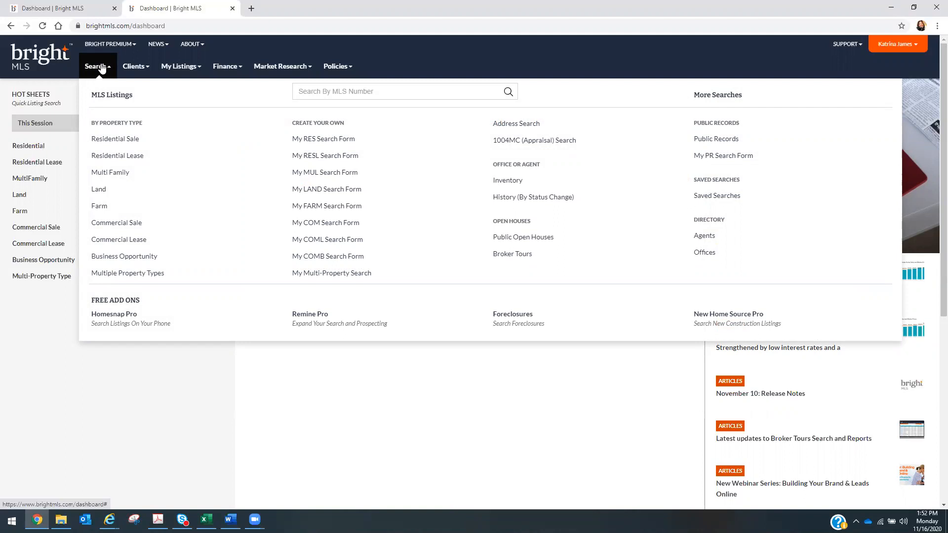
pyautogui.click(730, 143)
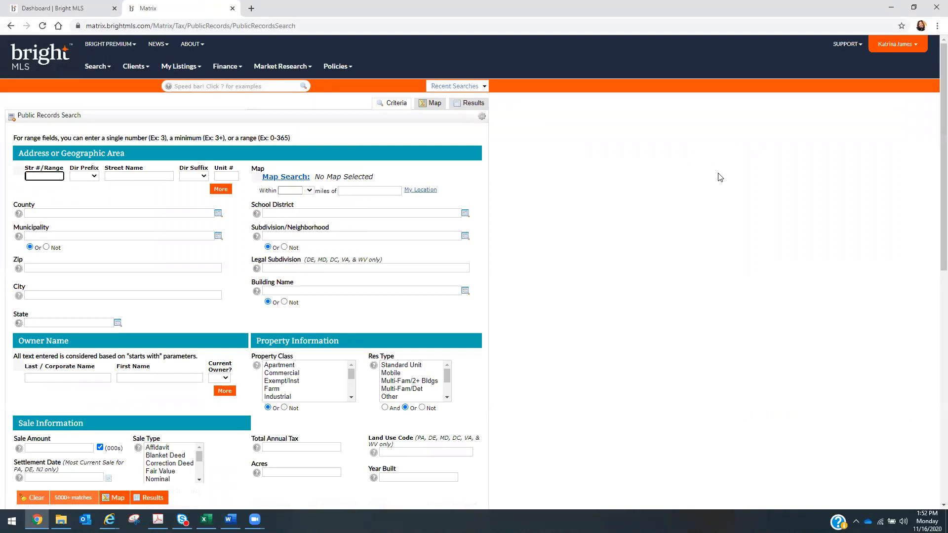
pyautogui.write('1701')
pyautogui.click(128, 171)
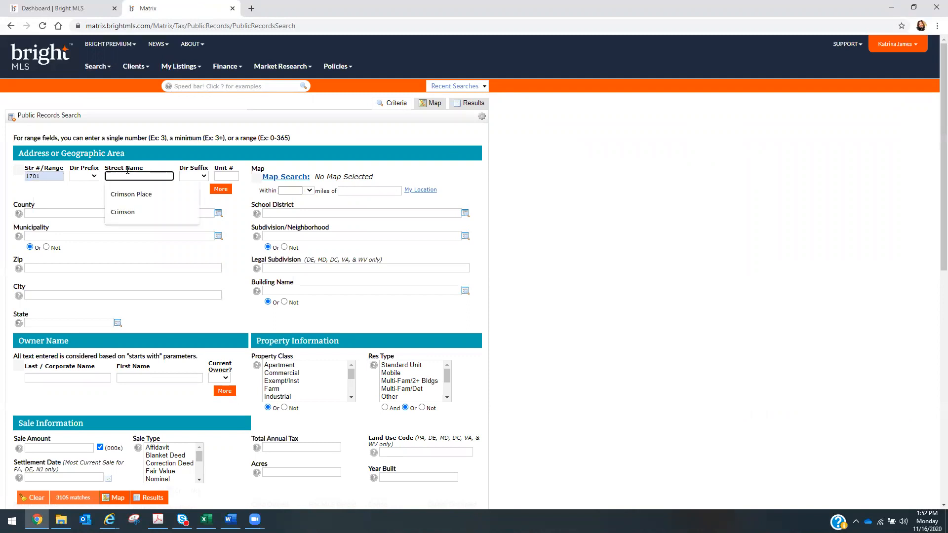
pyautogui.click(141, 195)
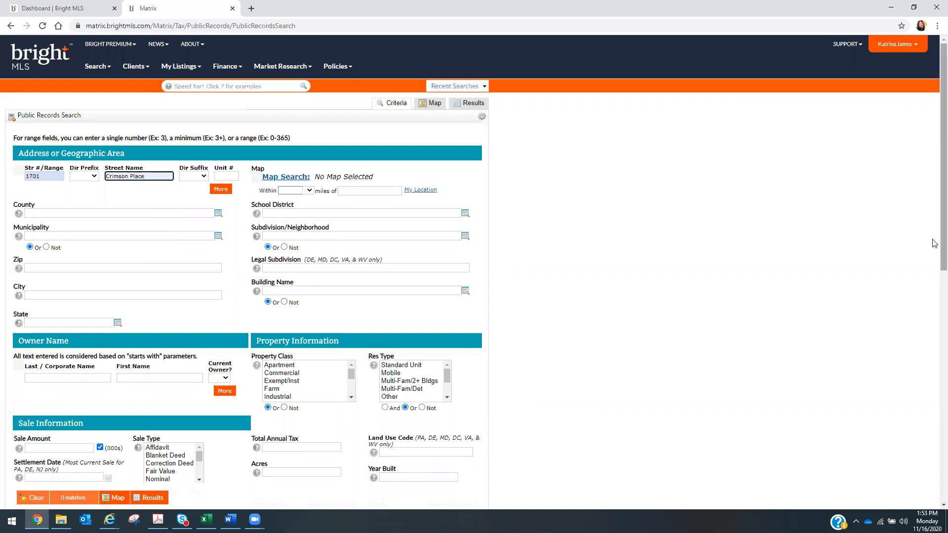
pyautogui.scroll(-2, 935, 264)
pyautogui.moveTo(932, 307); pyautogui.dragTo(933, 364)
pyautogui.scroll(-2, 935, 368)
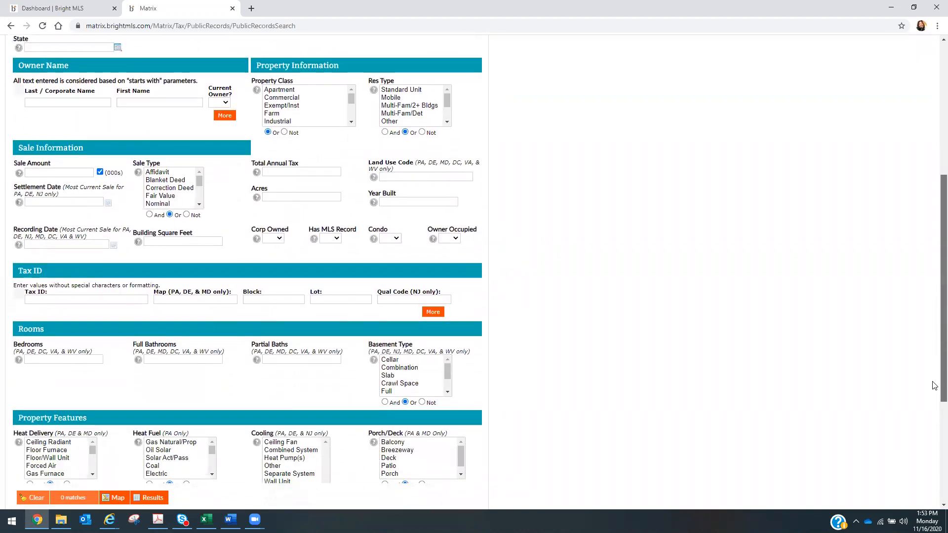
pyautogui.scroll(2, 935, 372)
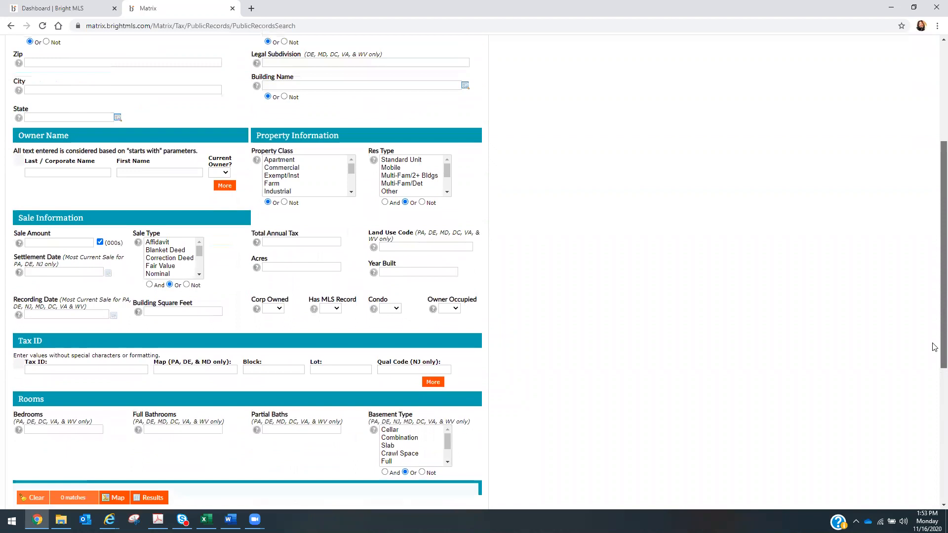
pyautogui.click(158, 499)
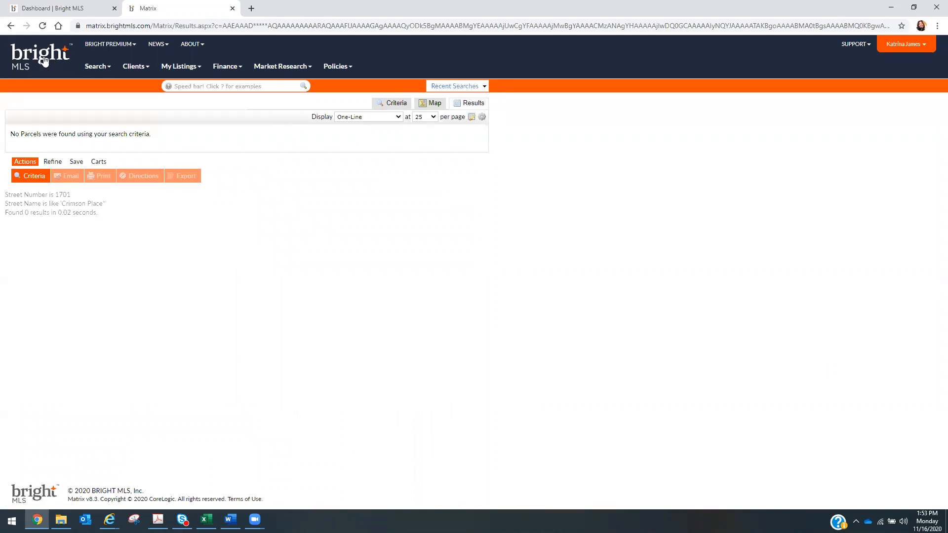
pyautogui.click(52, 14)
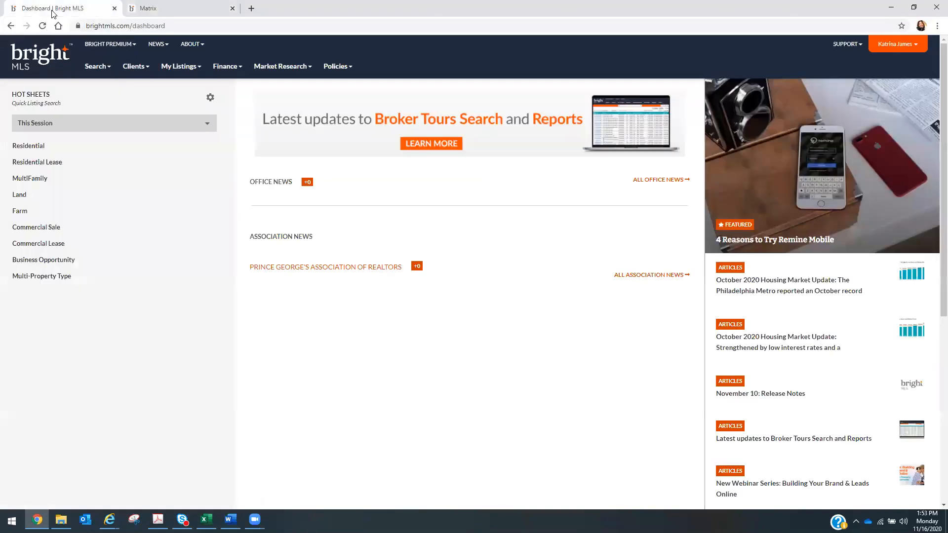
pyautogui.click(149, 10)
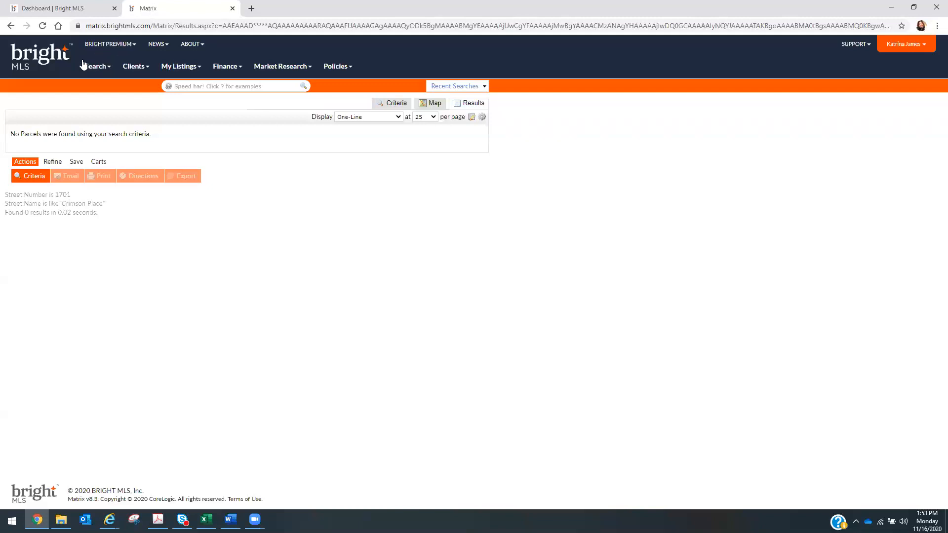
pyautogui.click(11, 27)
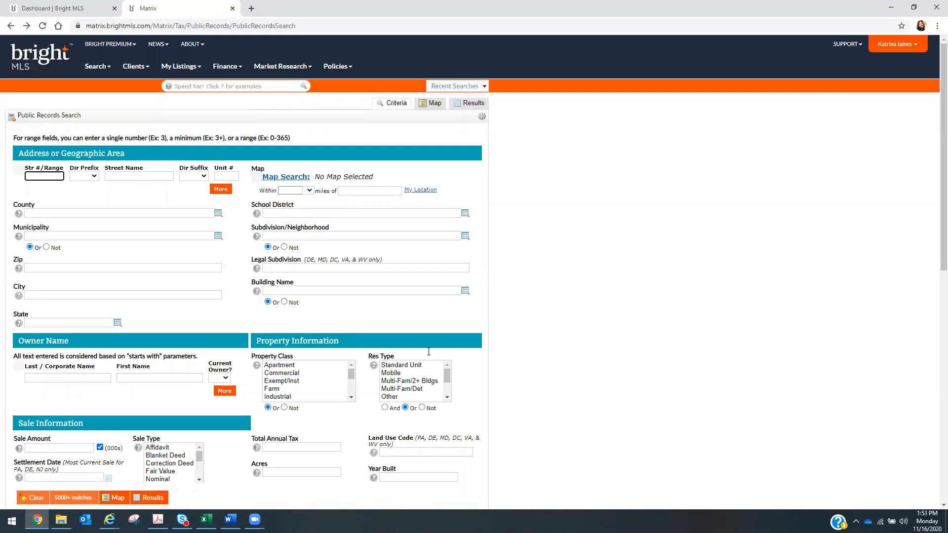
pyautogui.click(40, 177)
pyautogui.click(43, 196)
pyautogui.click(122, 176)
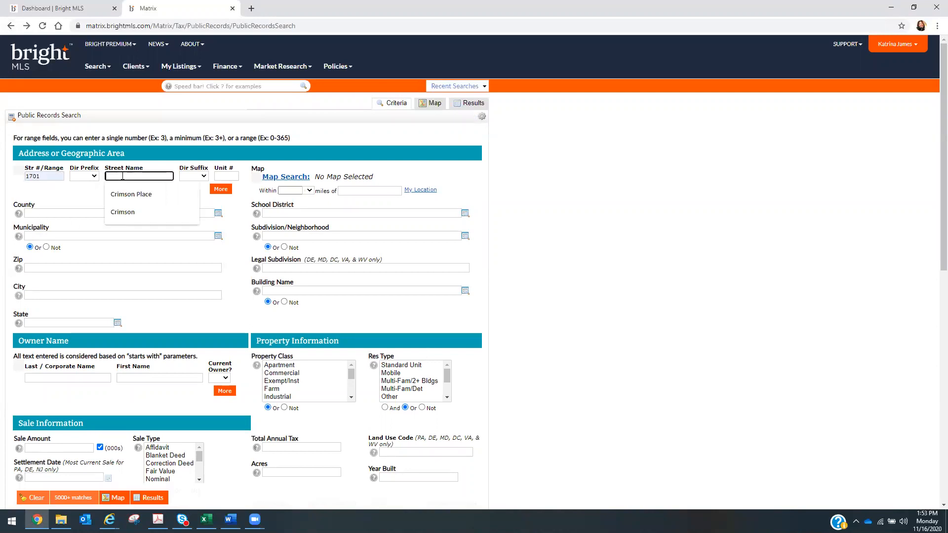
pyautogui.click(123, 212)
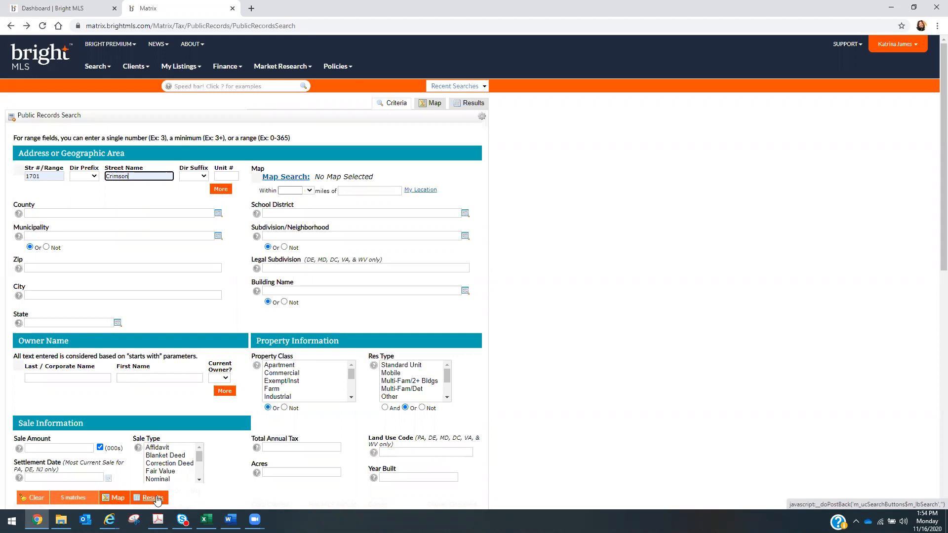
pyautogui.click(152, 498)
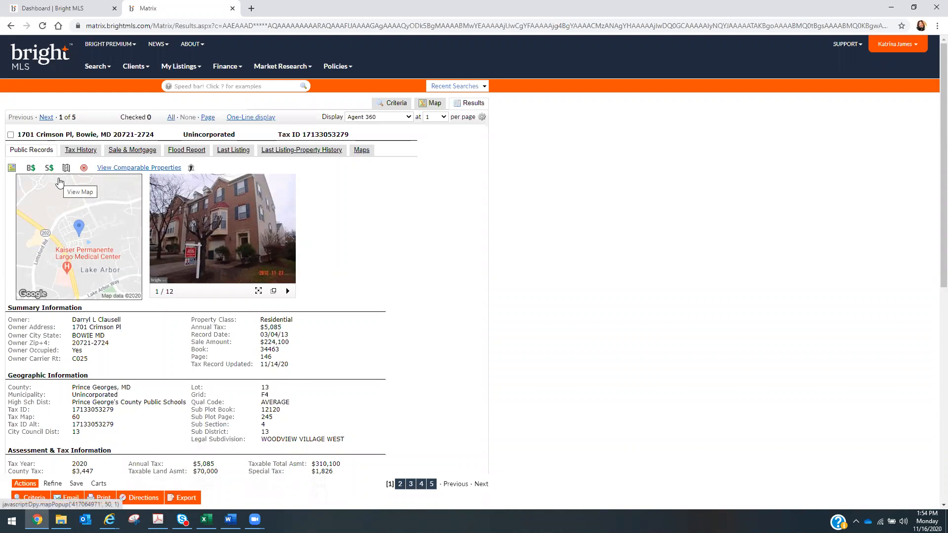
pyautogui.scroll(-1, 935, 208)
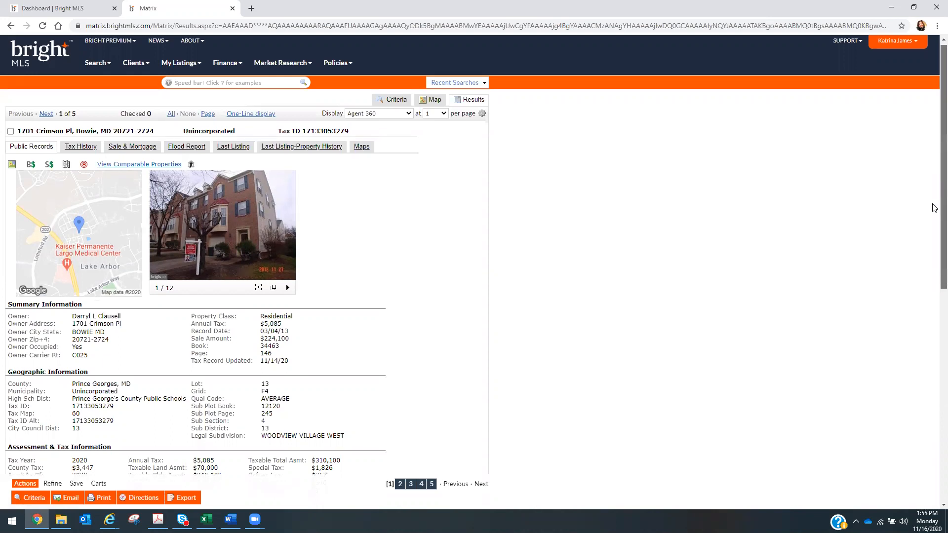
pyautogui.scroll(-2, 935, 208)
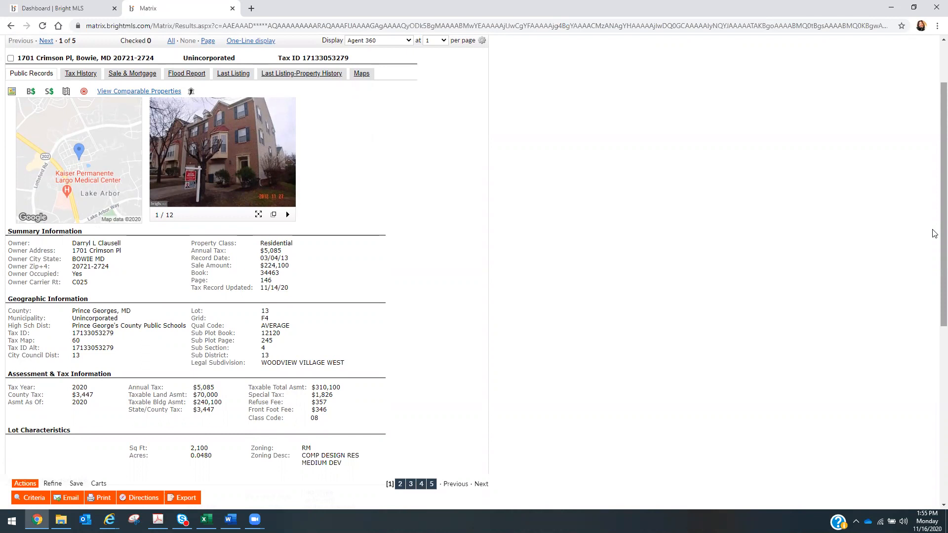
pyautogui.scroll(2, 934, 184)
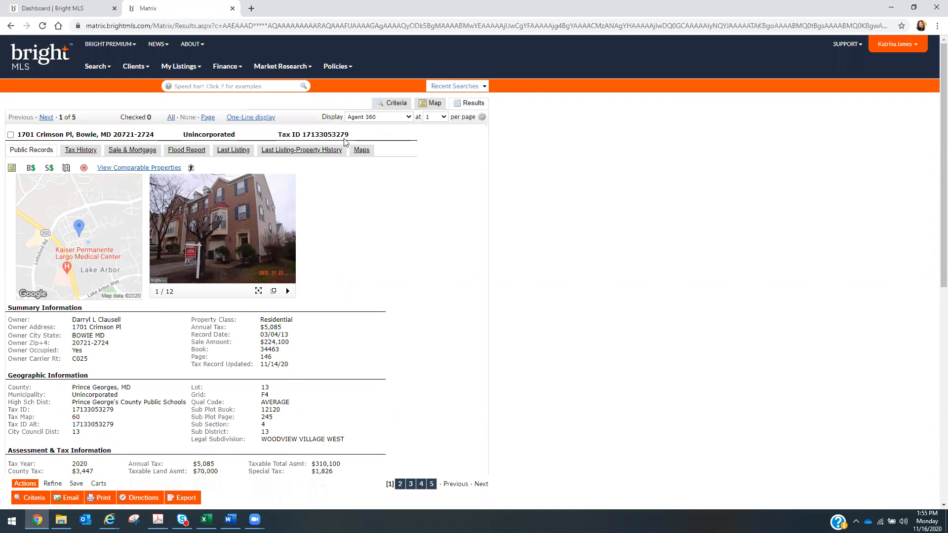
pyautogui.click(53, 9)
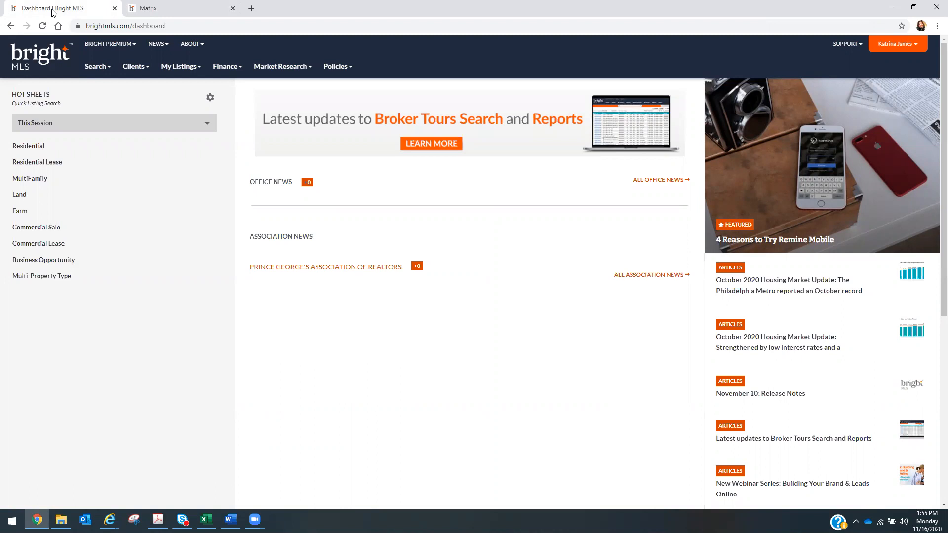
pyautogui.moveTo(197, 67)
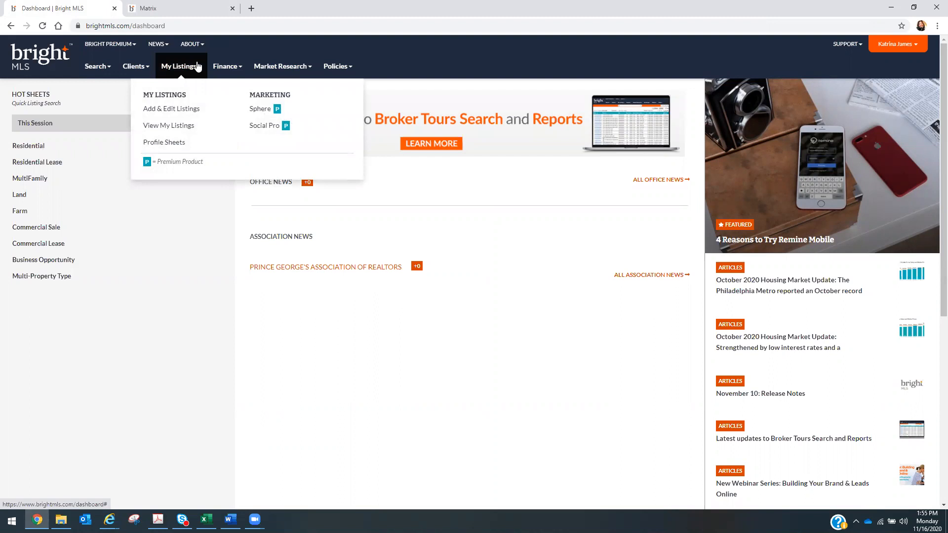
pyautogui.click(181, 109)
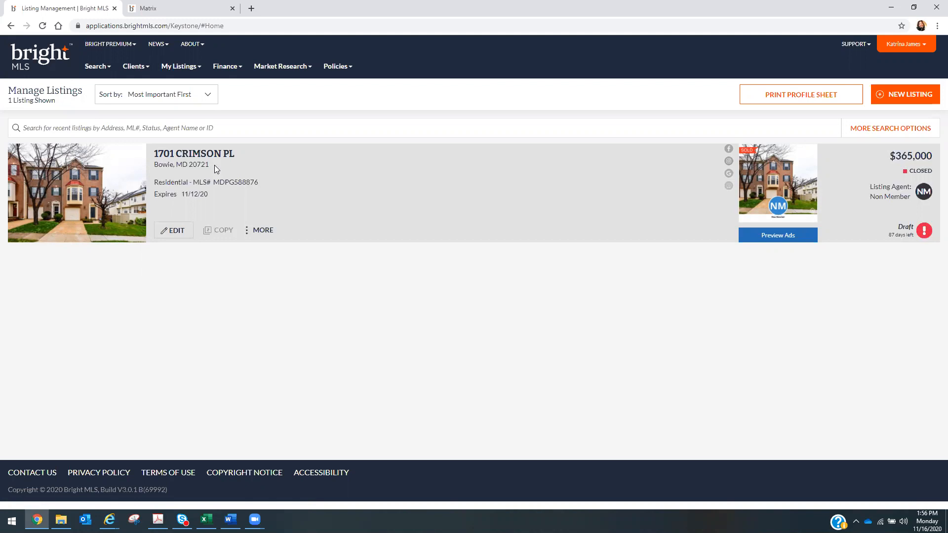
pyautogui.click(269, 233)
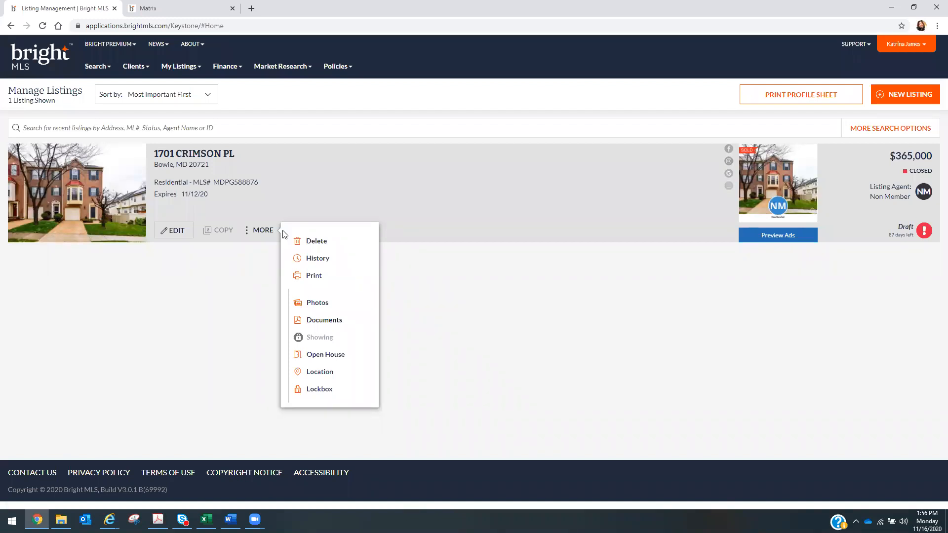
pyautogui.click(310, 241)
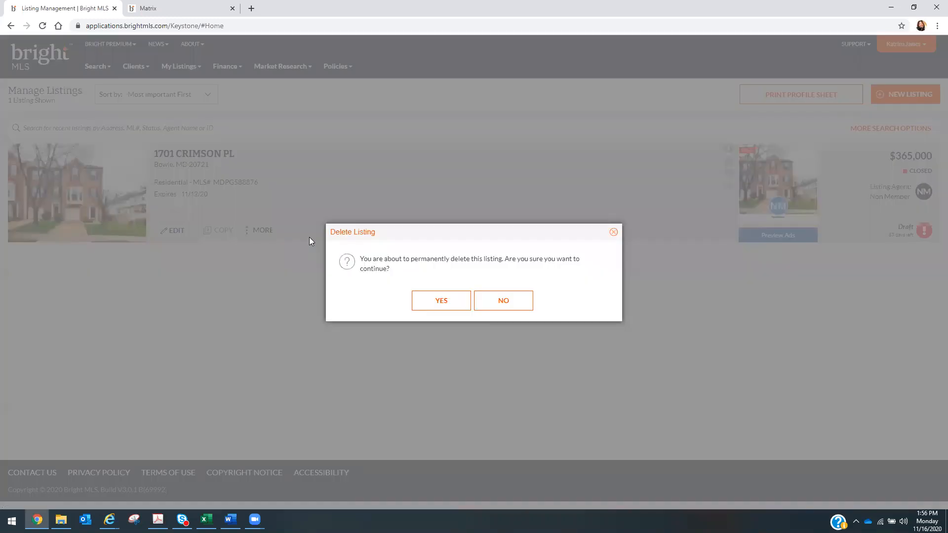
pyautogui.click(432, 305)
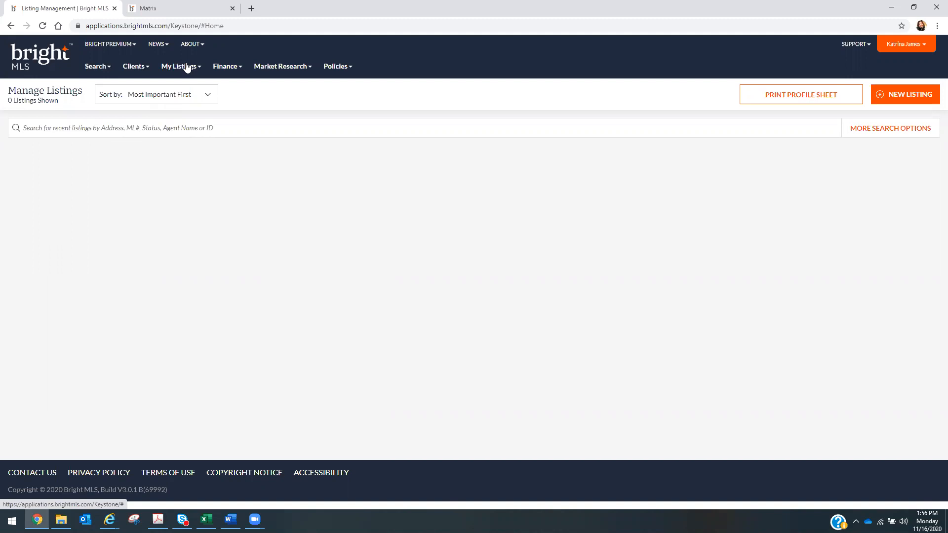
# - Start a new Residential listing with End of Row/Townhouse structure and Fee Simple ownership
pyautogui.click(915, 98)
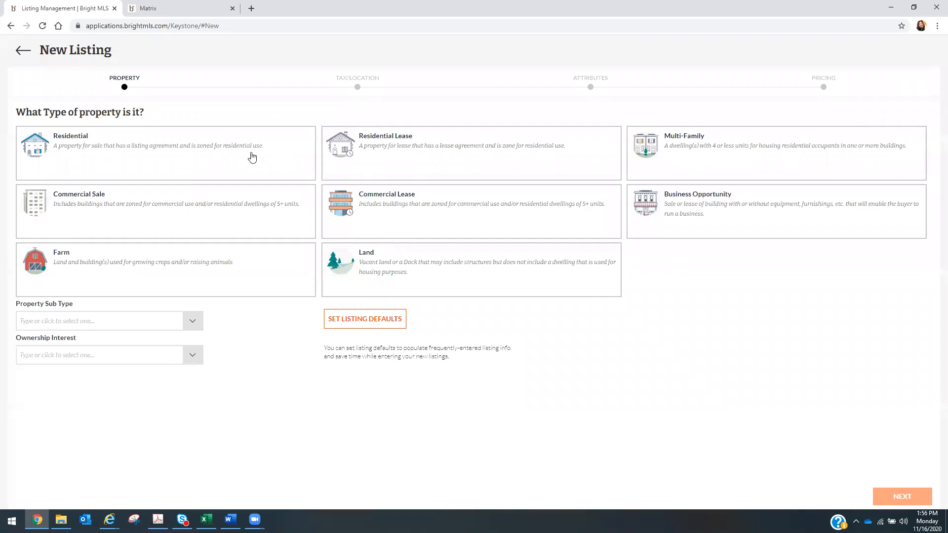
pyautogui.click(252, 158)
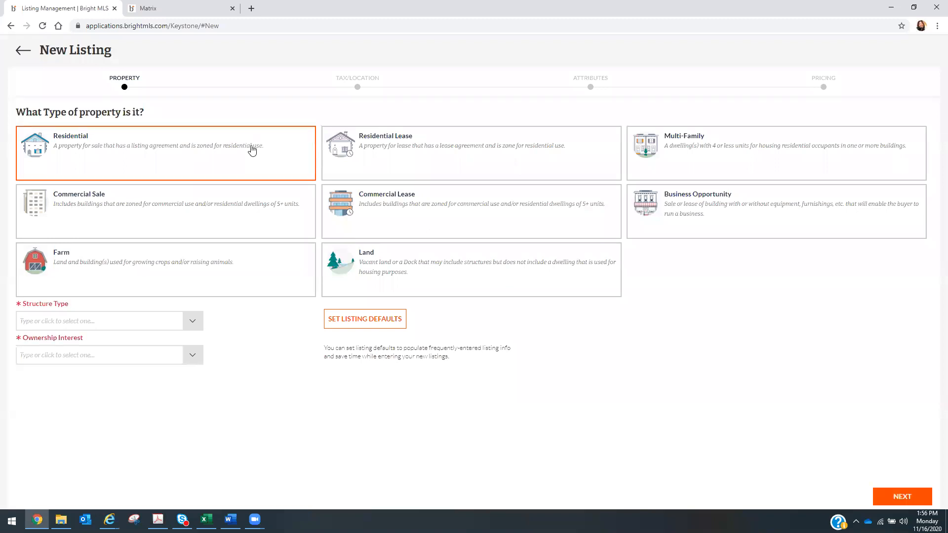
pyautogui.click(193, 326)
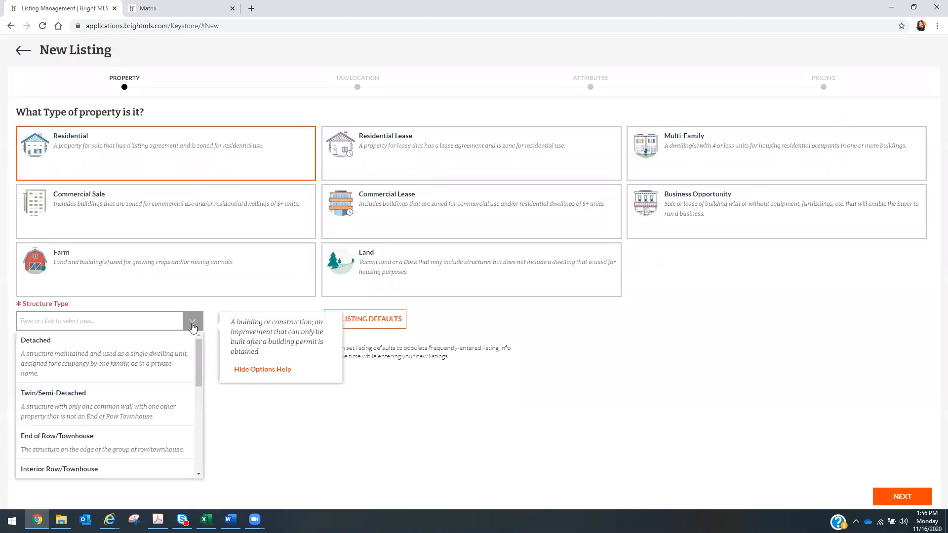
pyautogui.click(171, 439)
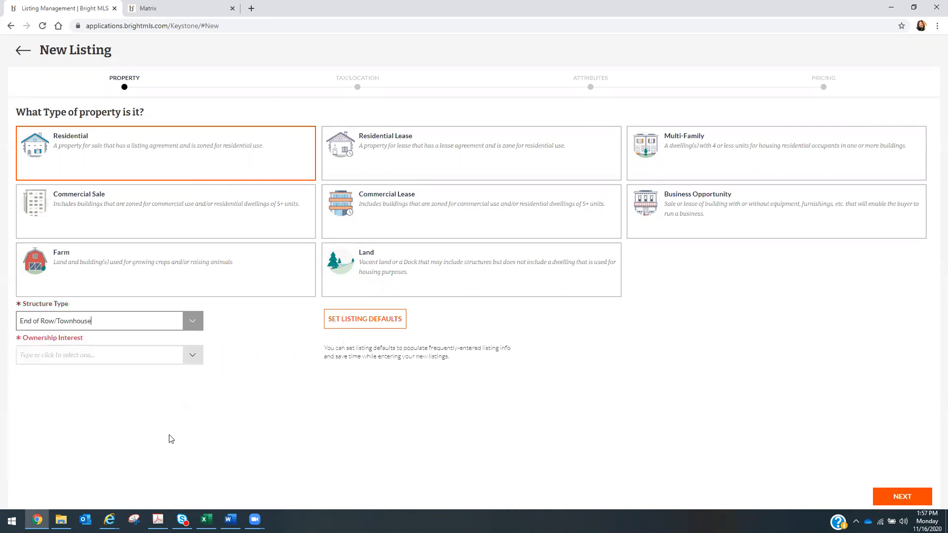
pyautogui.click(192, 355)
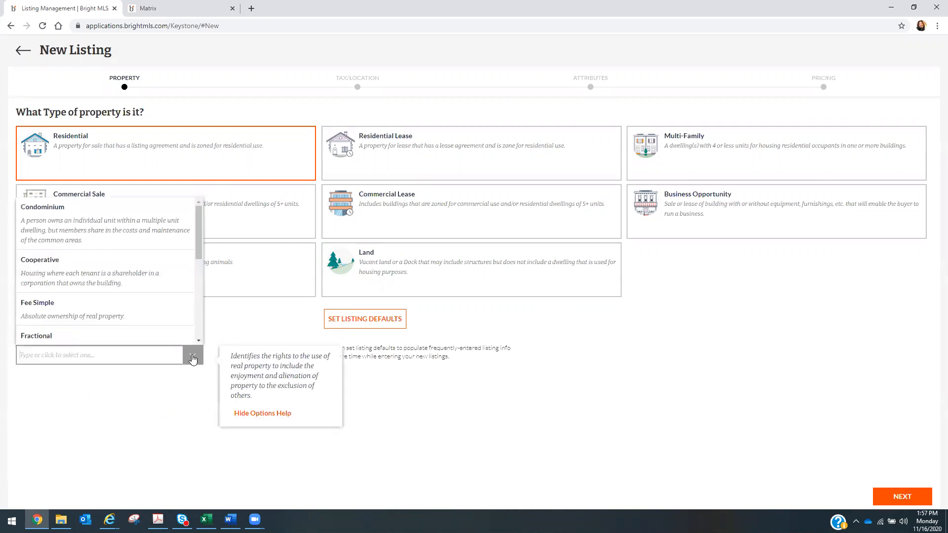
pyautogui.click(159, 317)
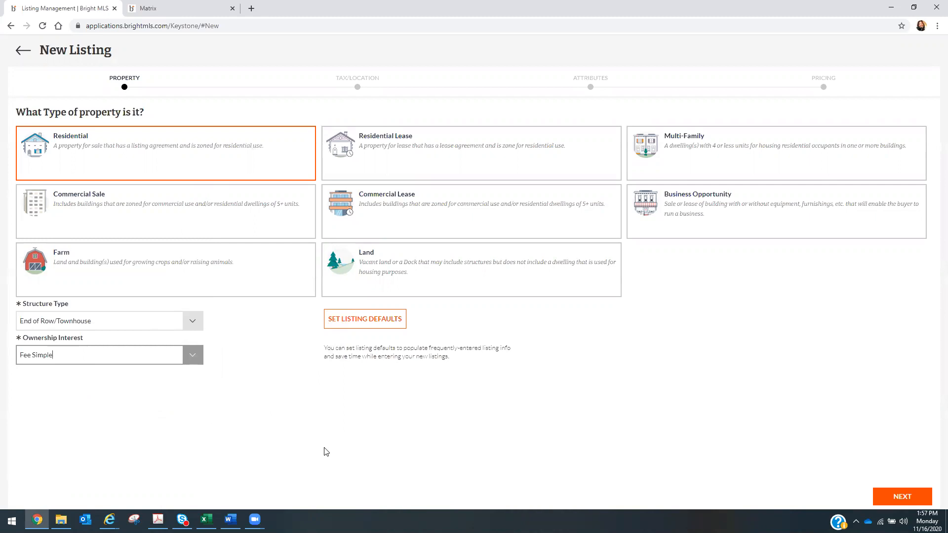
pyautogui.click(906, 494)
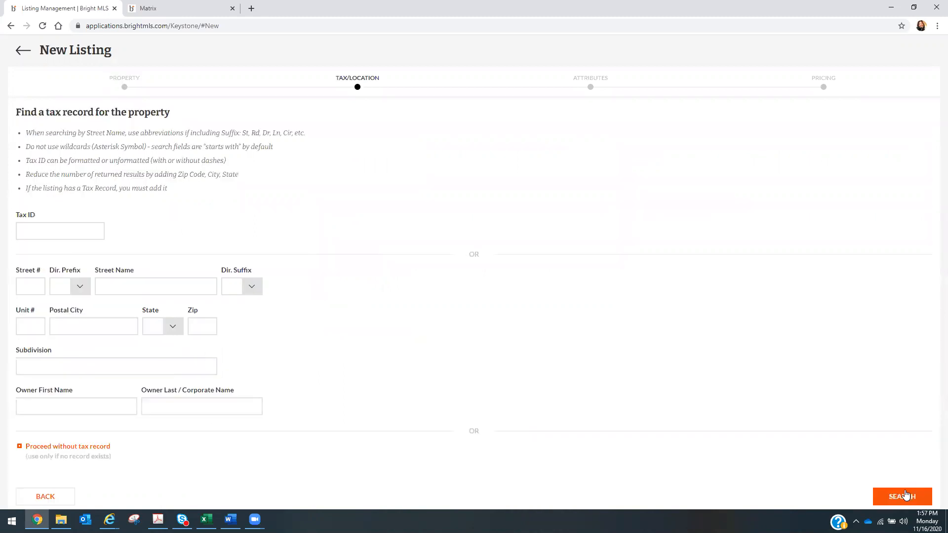
pyautogui.click(92, 228)
pyautogui.click(166, 7)
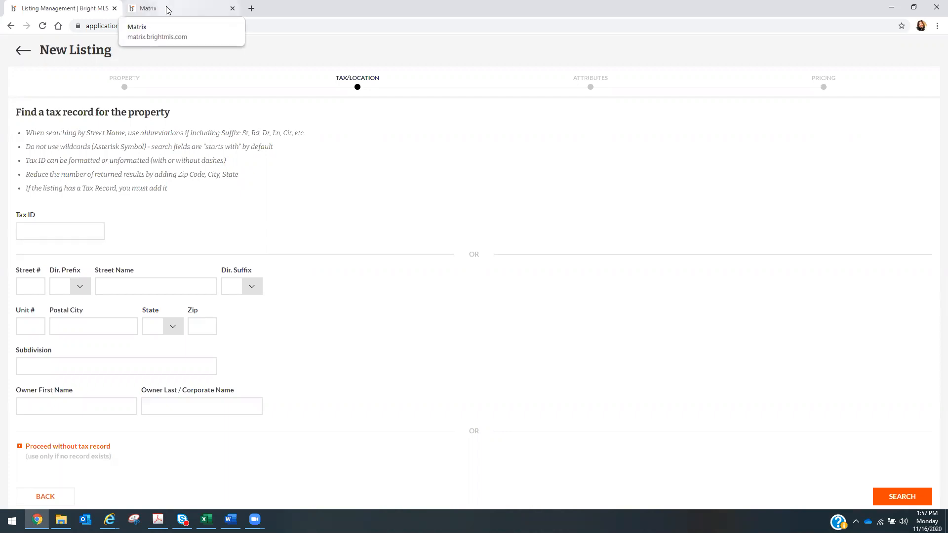
pyautogui.click(168, 8)
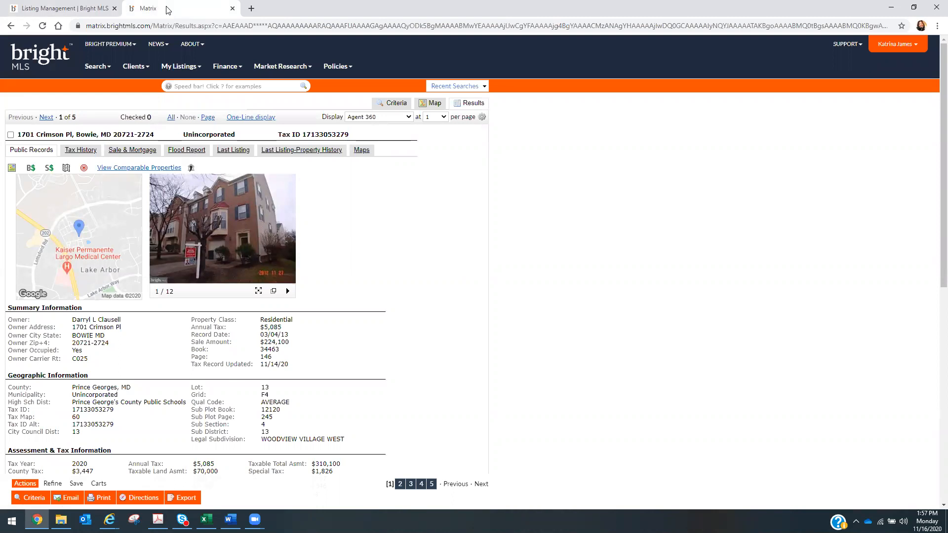
pyautogui.moveTo(304, 134); pyautogui.dragTo(347, 133)
pyautogui.hotkey('ctrl', 'c')
pyautogui.rightClick(342, 136)
pyautogui.click(356, 139)
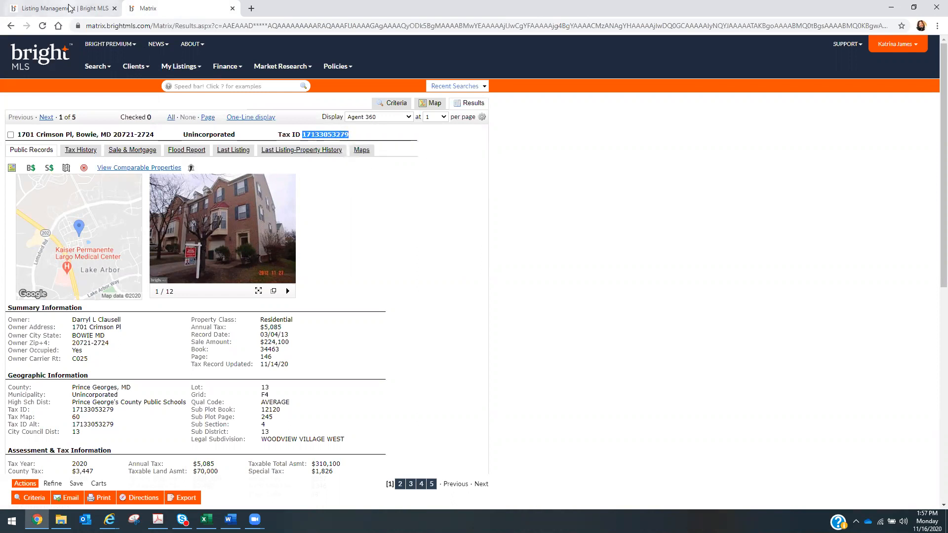
pyautogui.click(69, 8)
pyautogui.click(36, 232)
pyautogui.rightClick(34, 231)
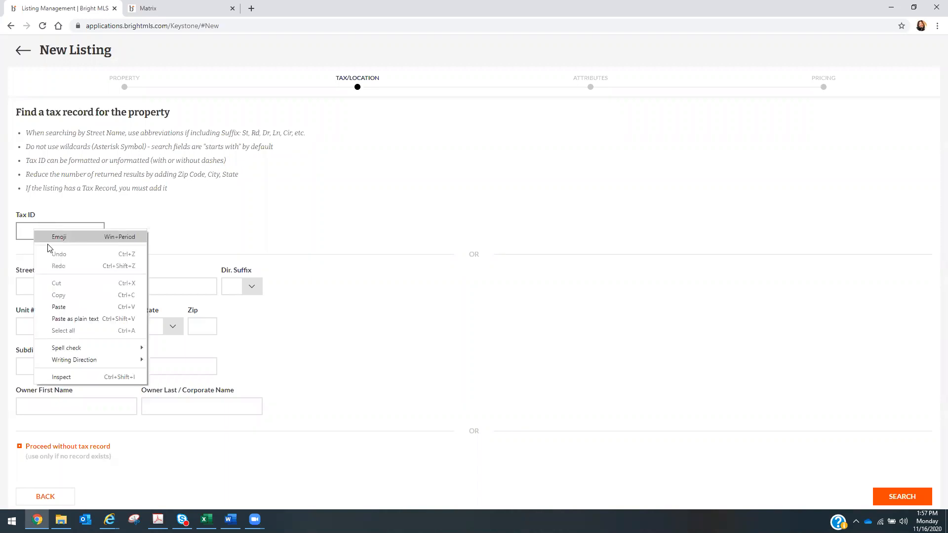
pyautogui.click(58, 306)
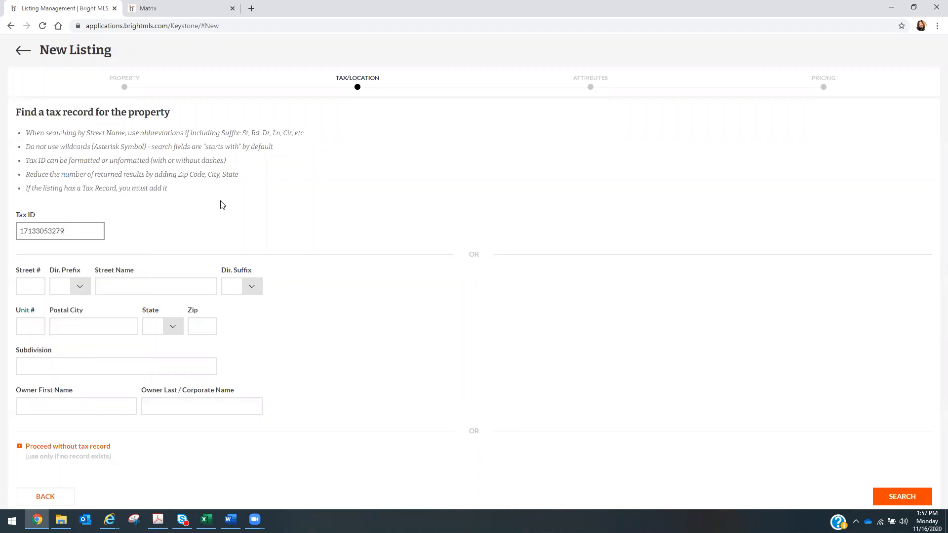
pyautogui.click(221, 214)
pyautogui.click(911, 498)
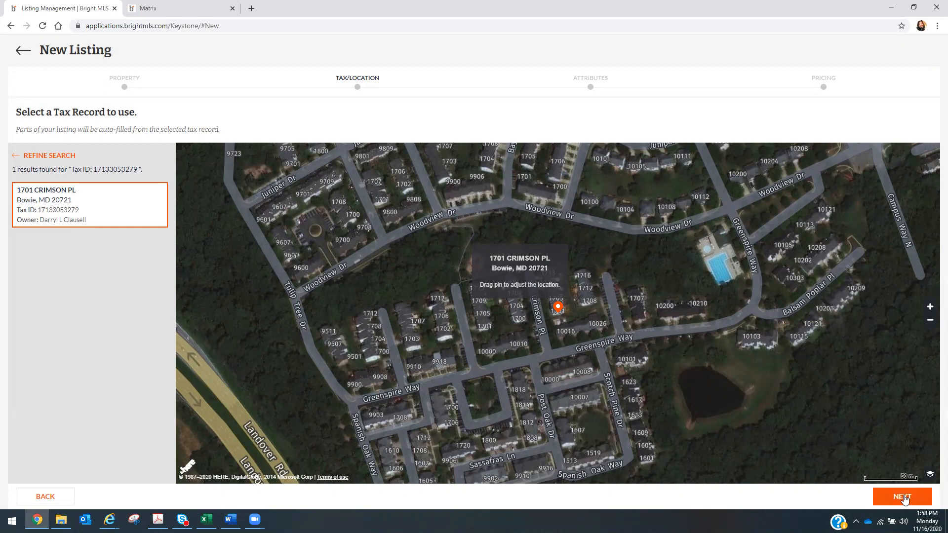
pyautogui.click(904, 497)
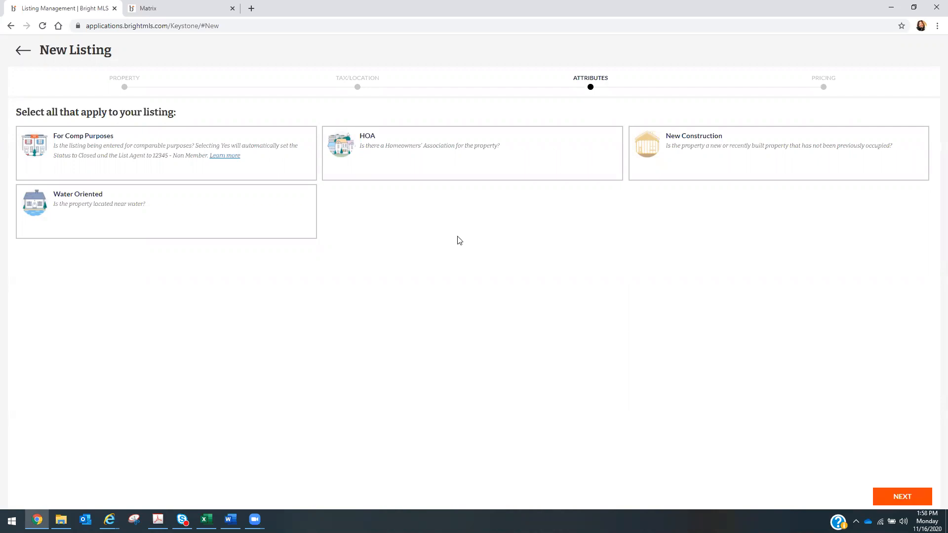
# - Select the HOA card for the listing and continue to the pricing step
pyautogui.click(433, 169)
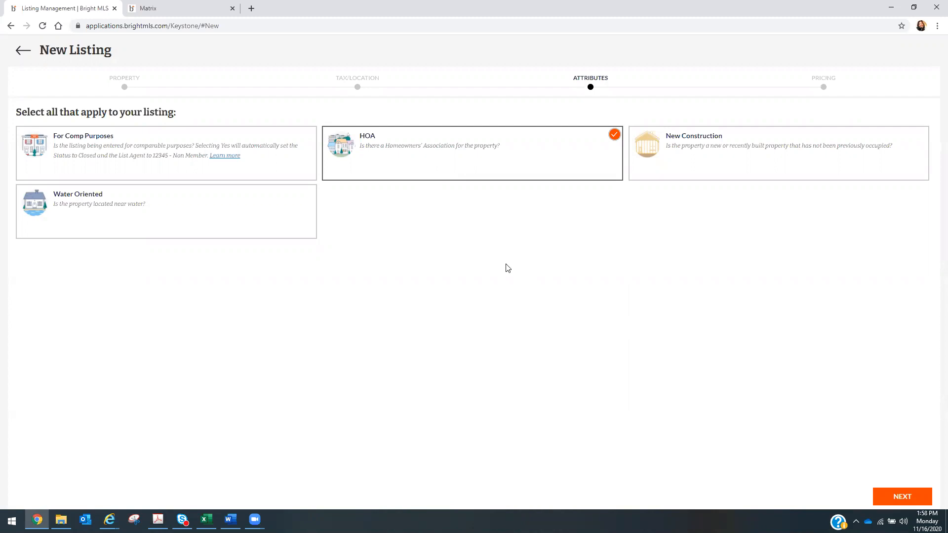
pyautogui.click(904, 497)
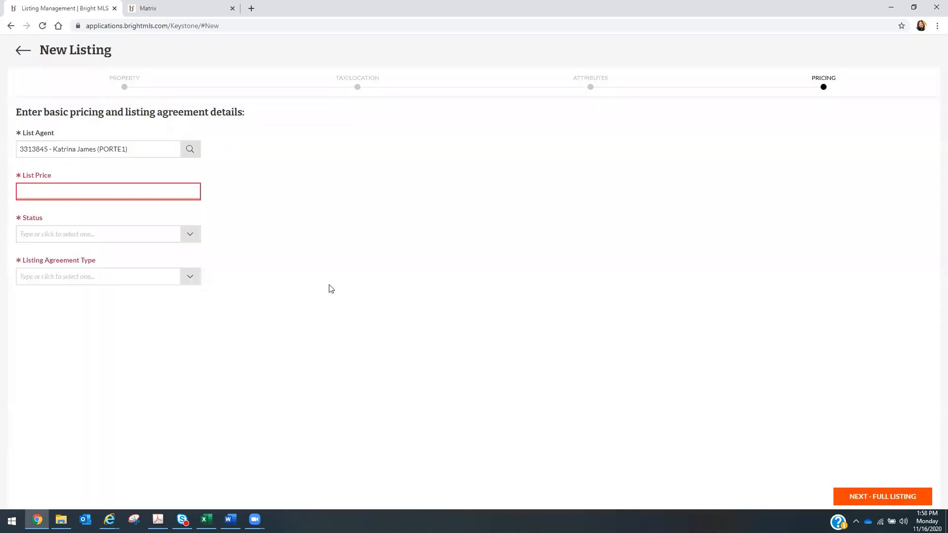
# - Enter 365000 as the list price and choose COMING SOON as the status
pyautogui.click(104, 195)
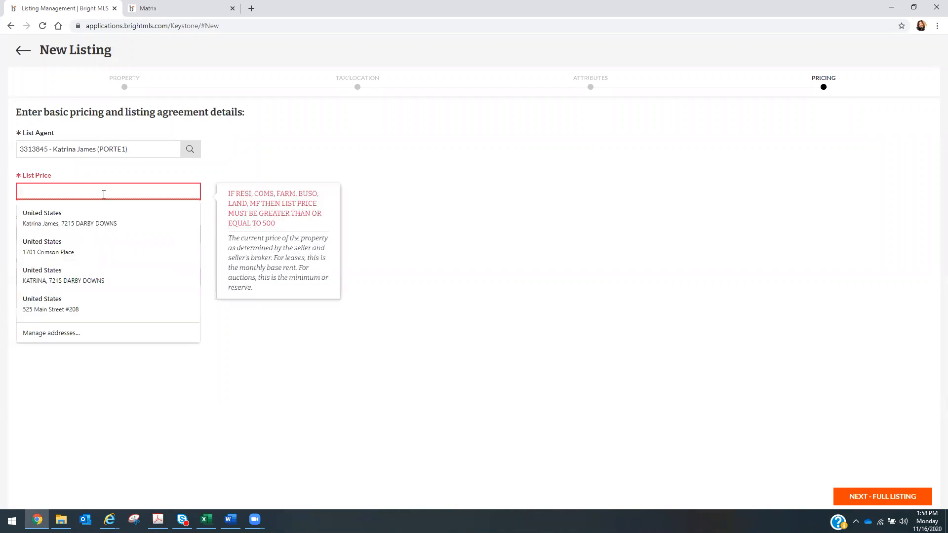
pyautogui.write('365')
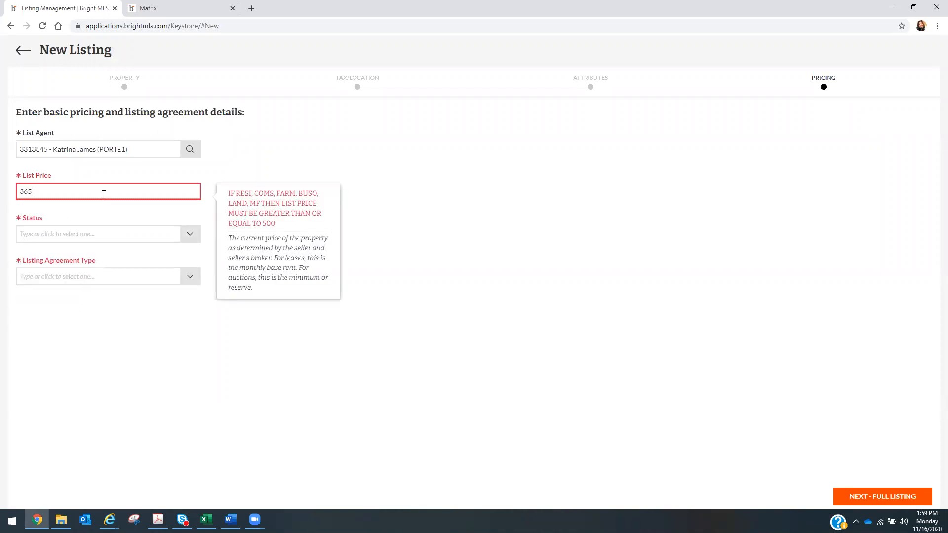
pyautogui.write('000')
pyautogui.click(205, 351)
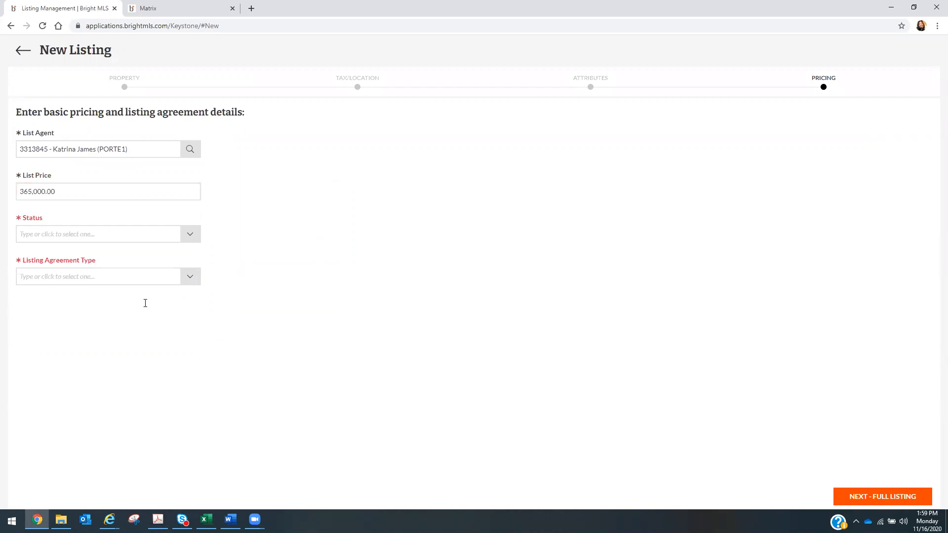
pyautogui.click(191, 237)
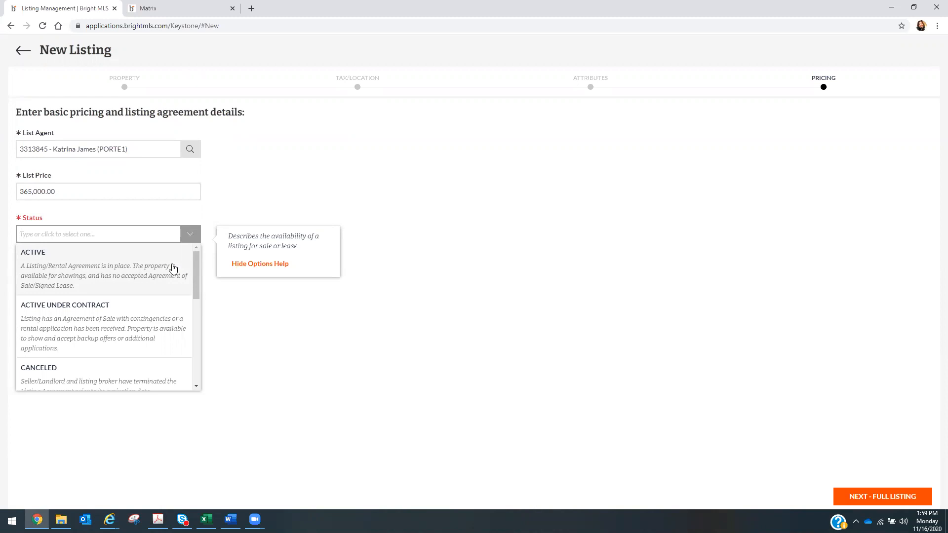
pyautogui.moveTo(196, 265); pyautogui.dragTo(189, 322)
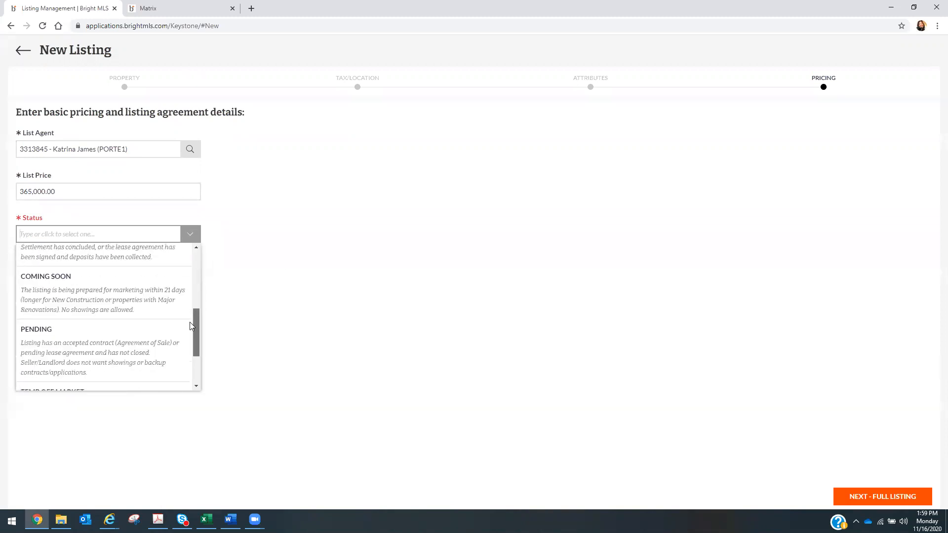
pyautogui.click(161, 296)
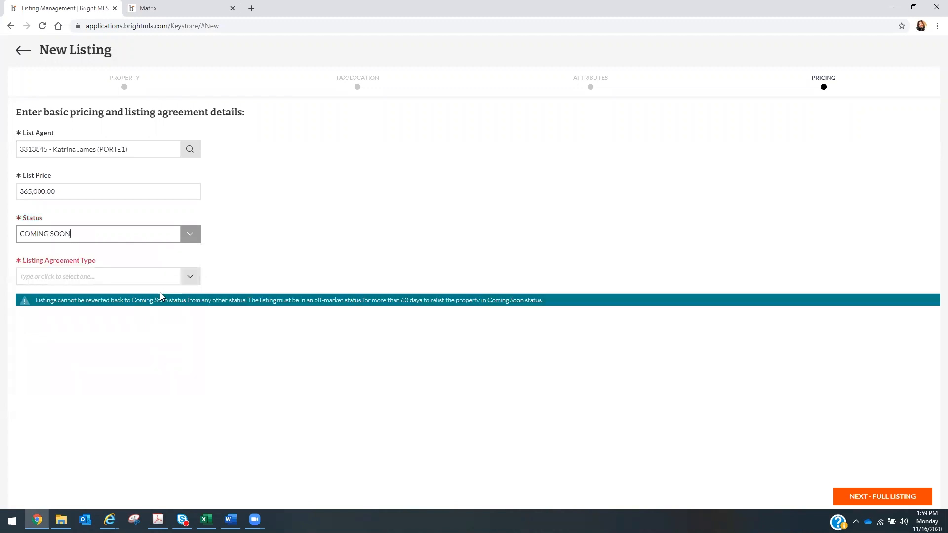
# - Choose Exclusive Right as the listing agreement type and continue to the full listing editor
pyautogui.click(194, 280)
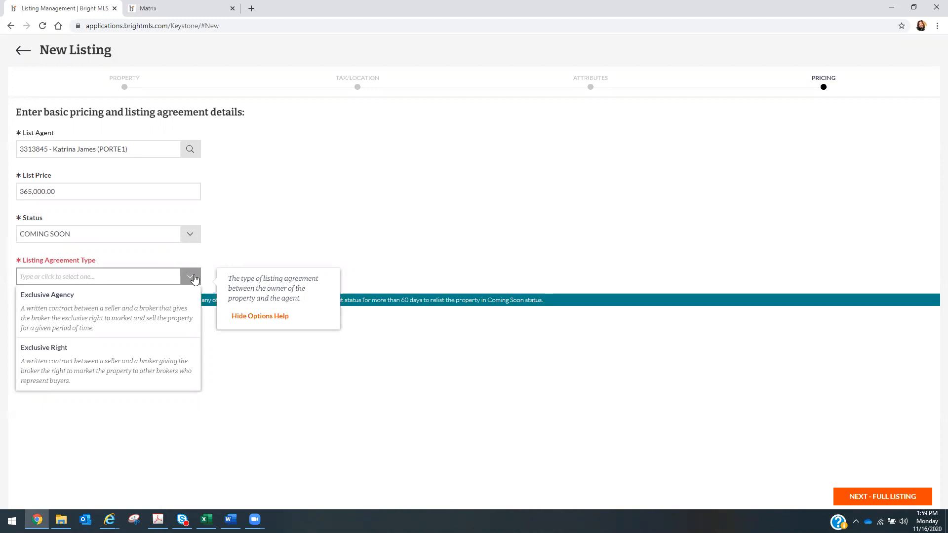
pyautogui.click(159, 362)
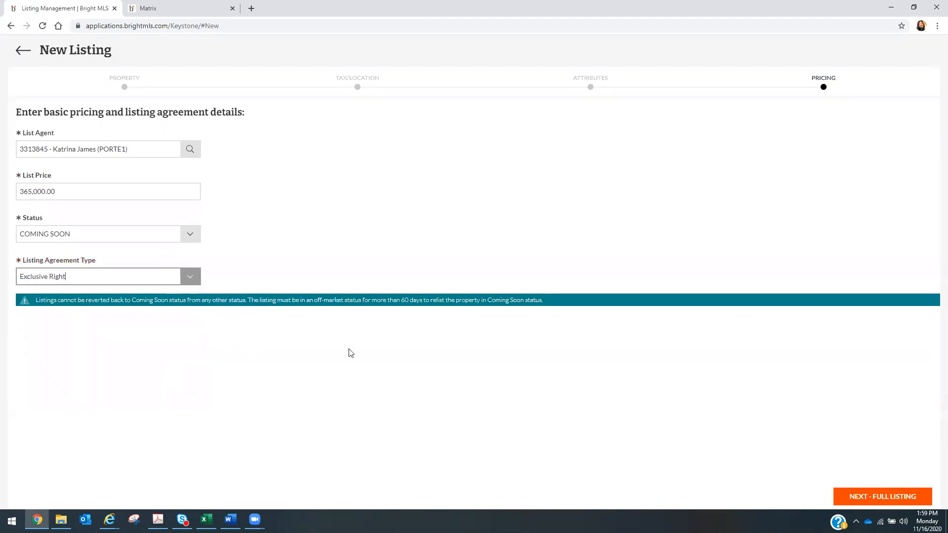
pyautogui.click(894, 499)
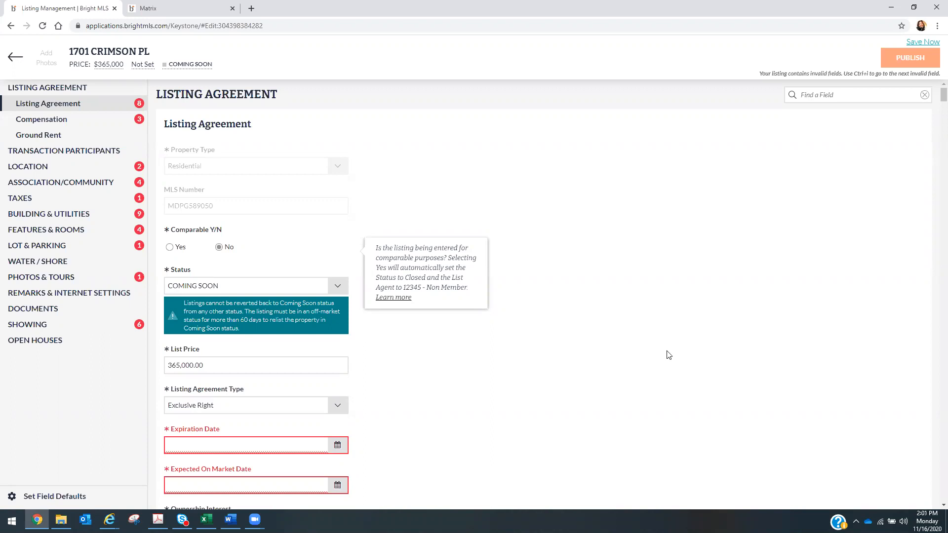
# - Set the expiration date to November 12, 2020, then browse its calendar to November 2021 without choosing
pyautogui.click(339, 447)
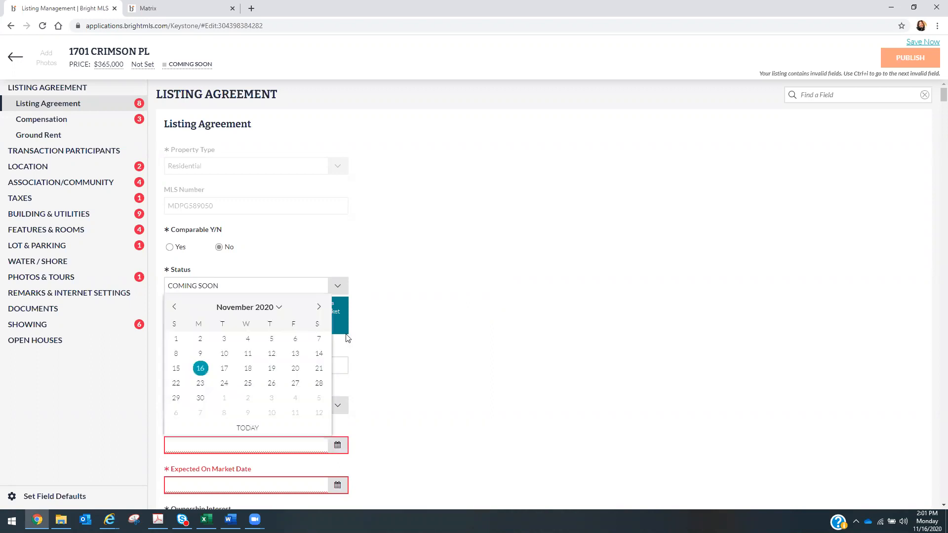
pyautogui.click(273, 353)
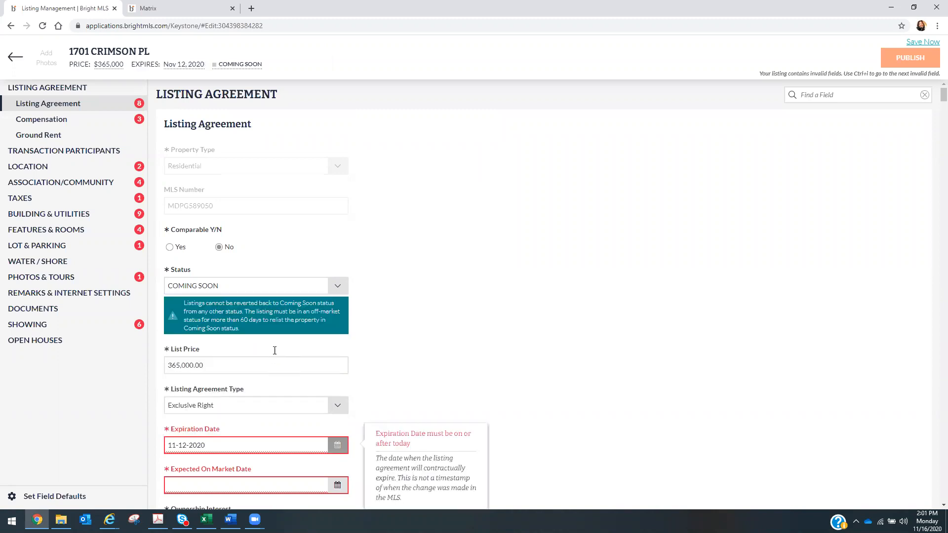
pyautogui.click(338, 449)
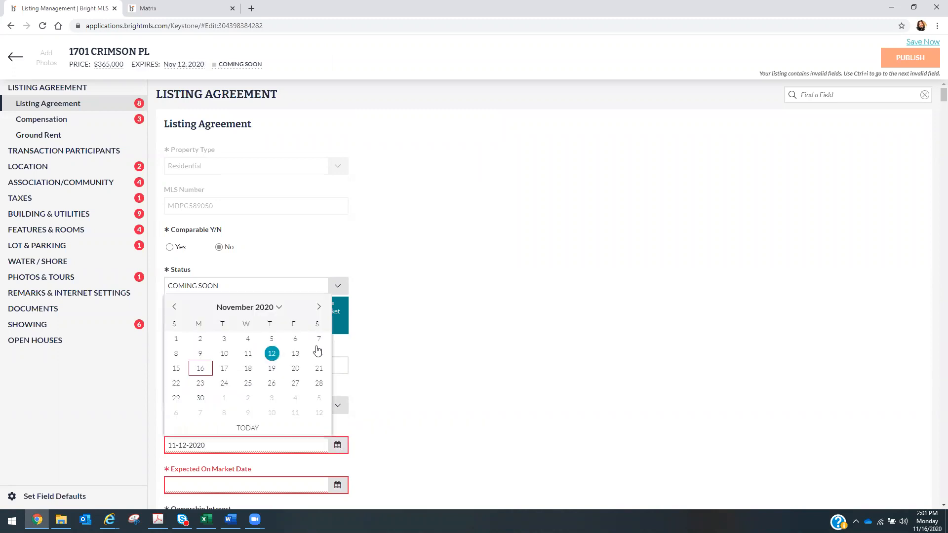
pyautogui.click(283, 307)
pyautogui.click(255, 320)
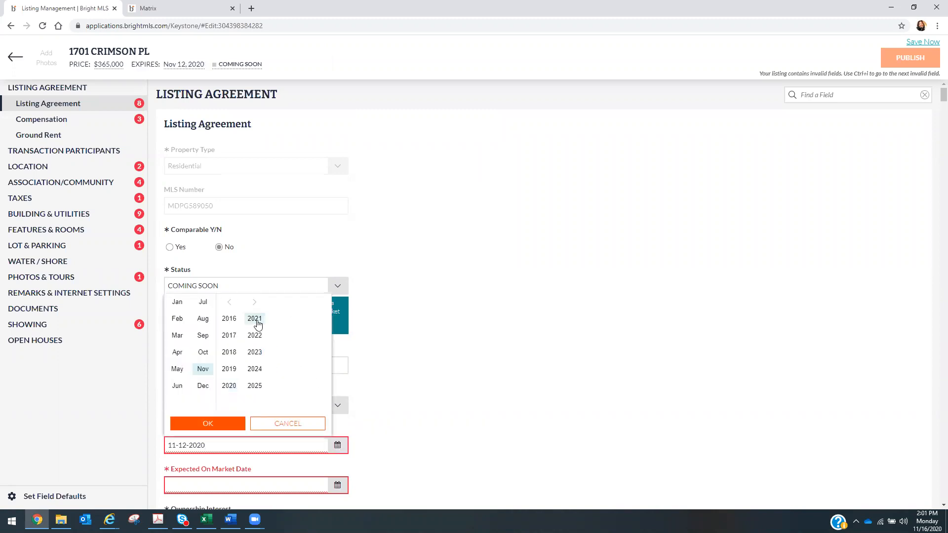
pyautogui.click(232, 426)
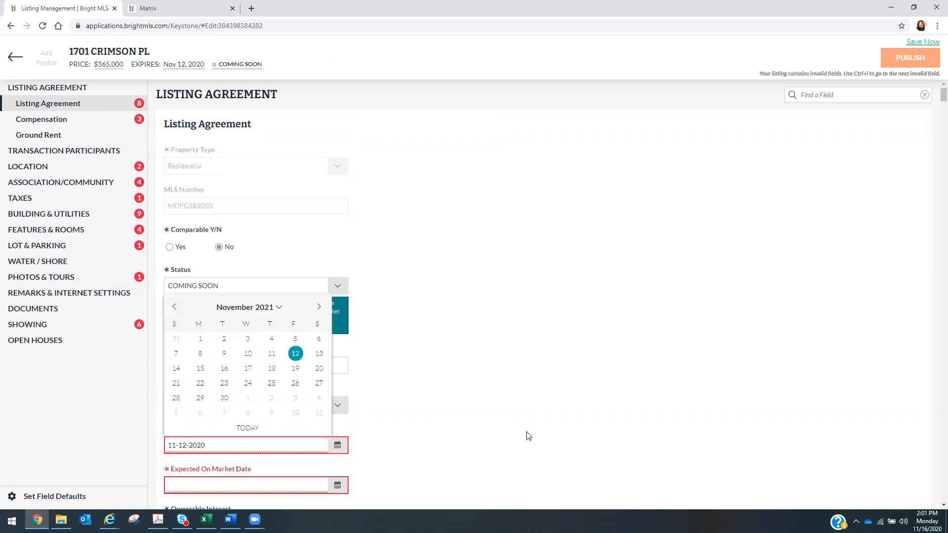
pyautogui.click(498, 411)
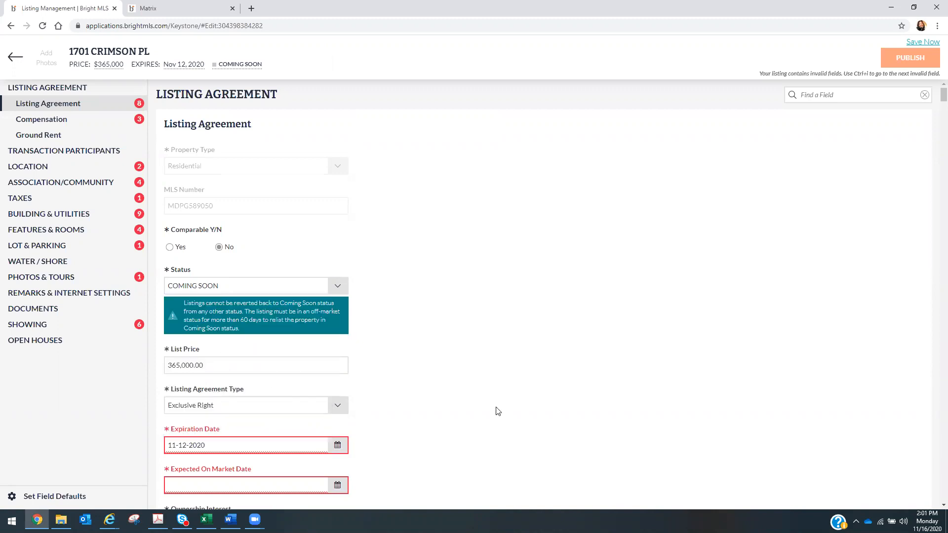
# - Bring up the Expected On Market Date calendar to pick 11-17-2020
pyautogui.click(338, 486)
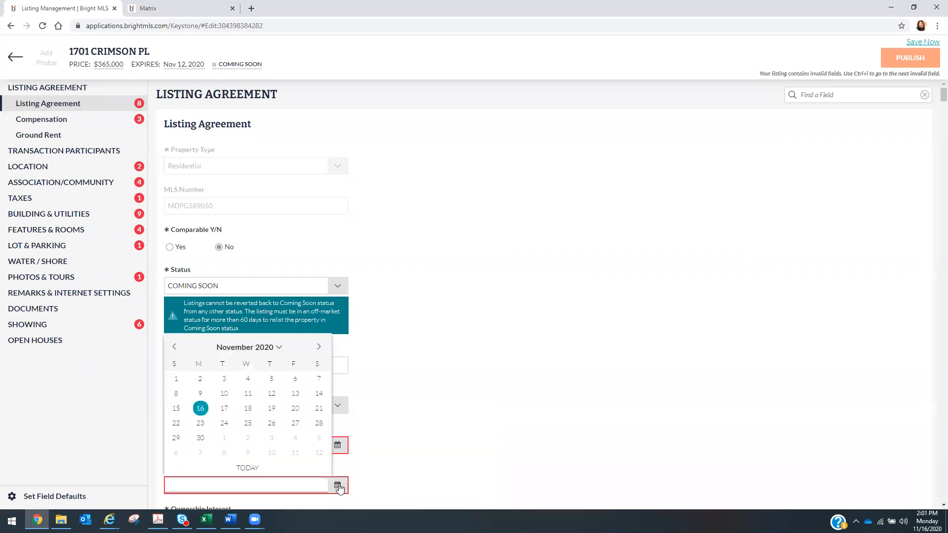
pyautogui.click(556, 446)
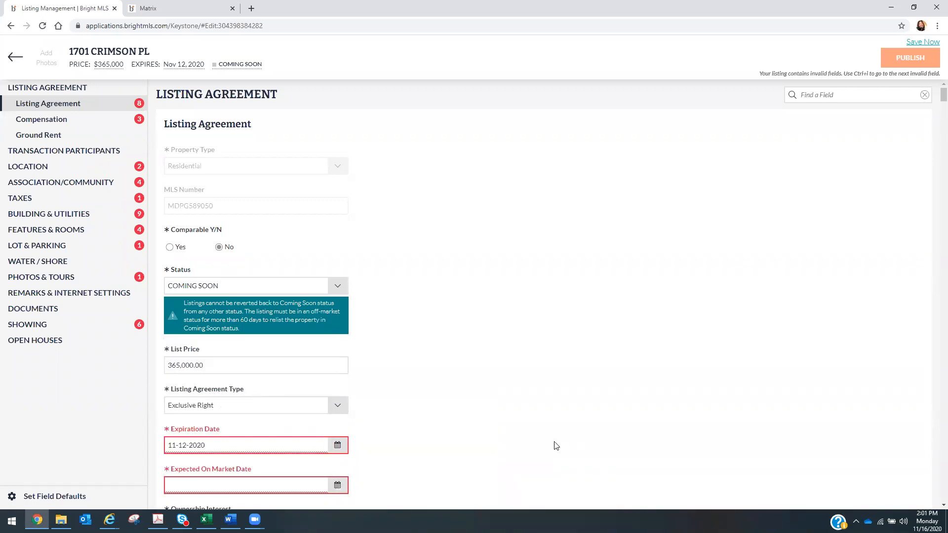
pyautogui.click(338, 485)
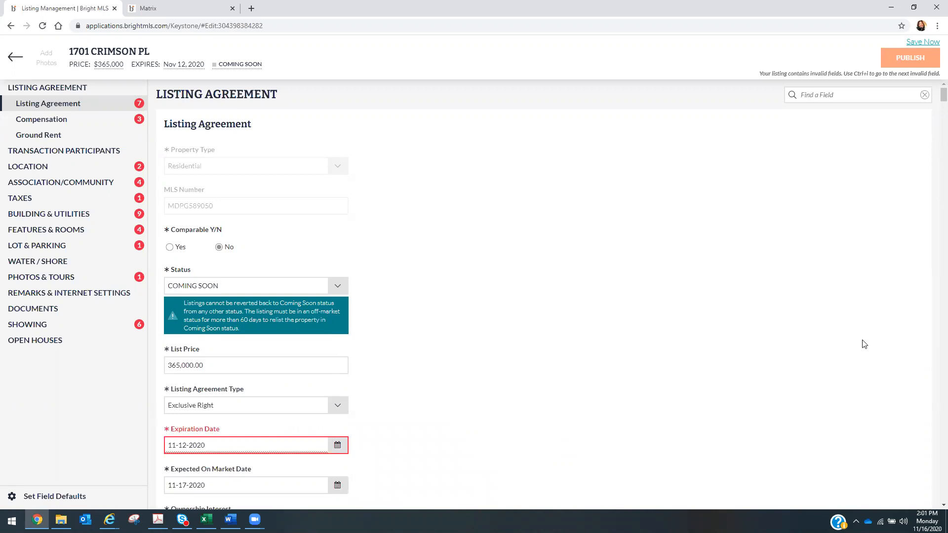
# - Change the Expiration Date year from 2020 to 2021, making it 11-12-2021
pyautogui.scroll(-3, 864, 344)
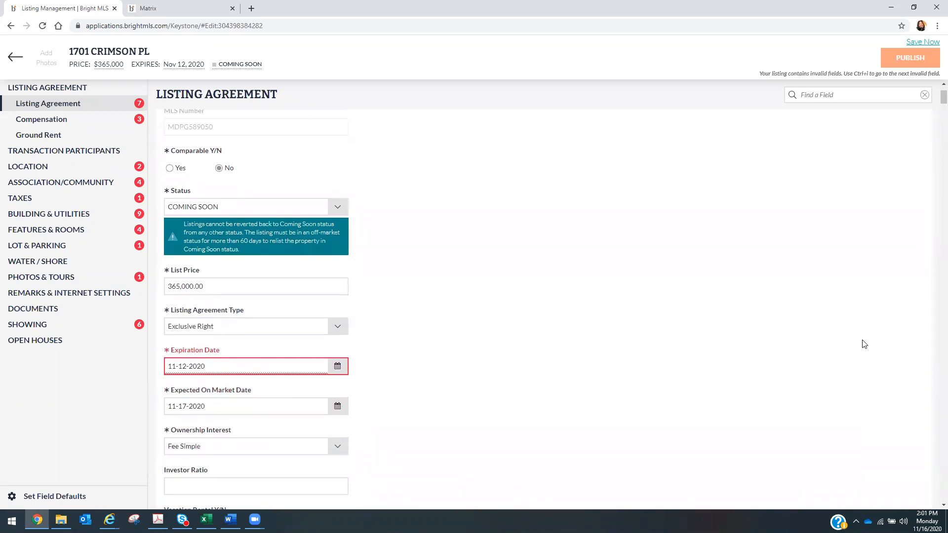
pyautogui.scroll(-1, 863, 343)
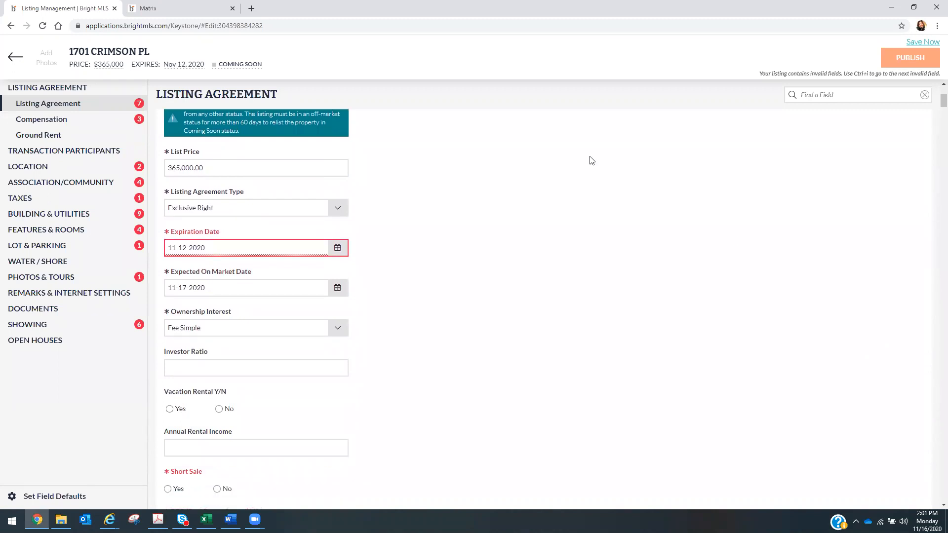
pyautogui.click(213, 246)
pyautogui.press('BackSpace')
pyautogui.write('1')
pyautogui.click(619, 212)
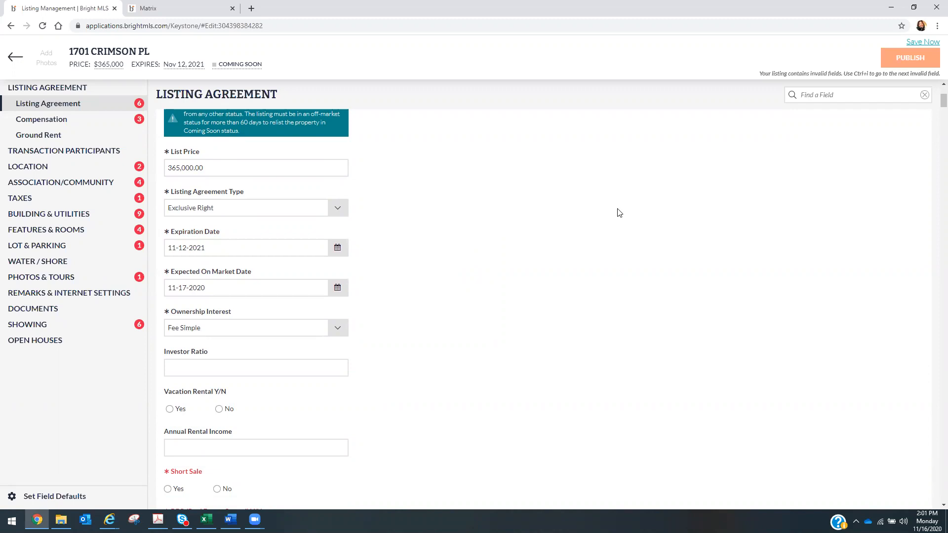
# - Answer No for Short Sale
pyautogui.scroll(-3, 619, 213)
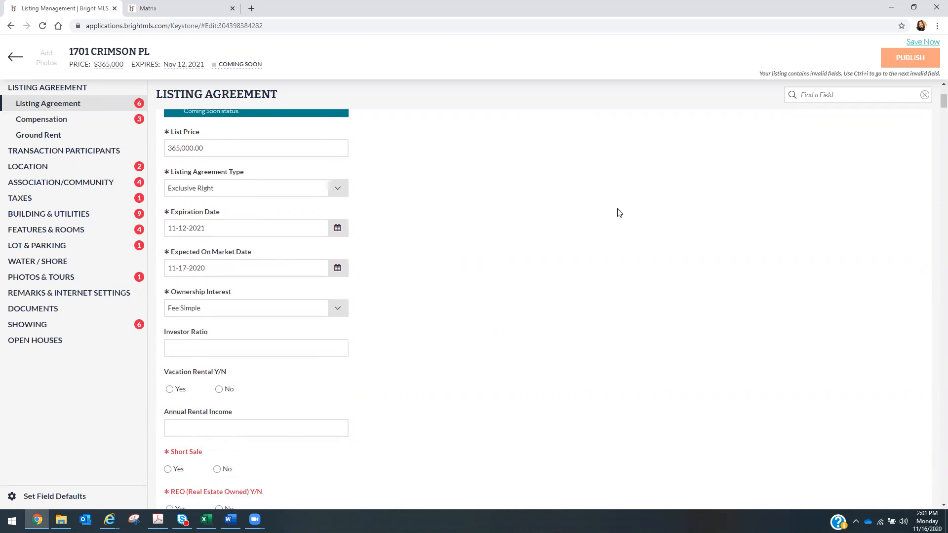
pyautogui.scroll(-2, 619, 212)
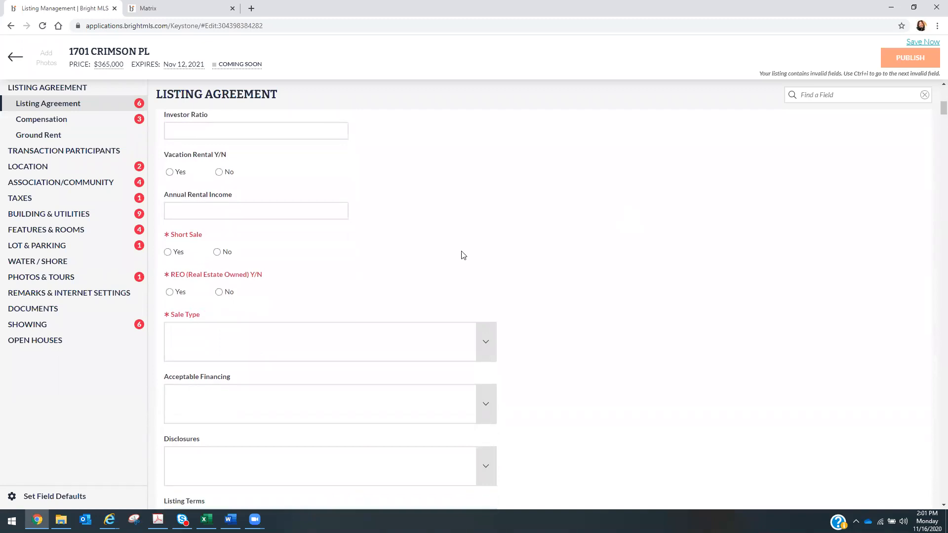
pyautogui.click(218, 252)
# - Answer No for REO and set the Sale Type to Standard
pyautogui.click(220, 293)
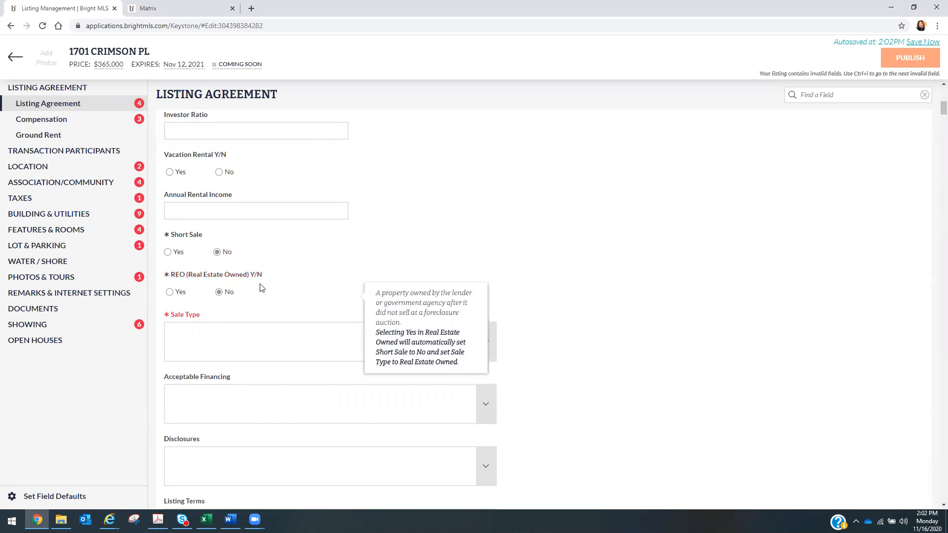
pyautogui.click(481, 343)
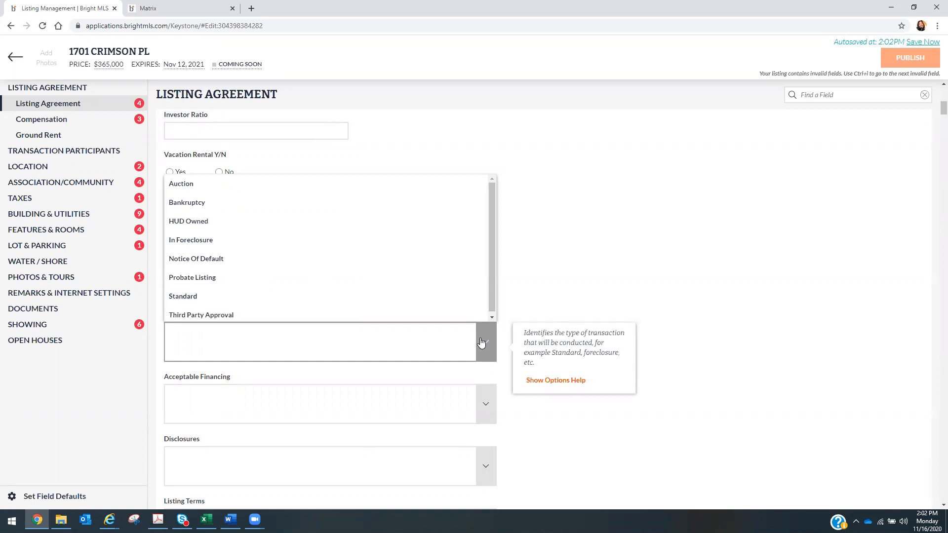
pyautogui.click(313, 297)
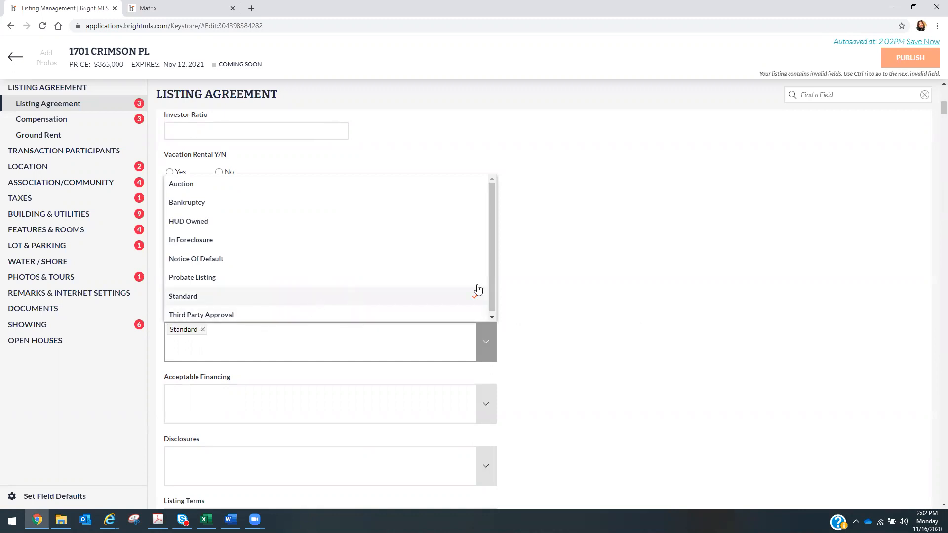
pyautogui.click(603, 286)
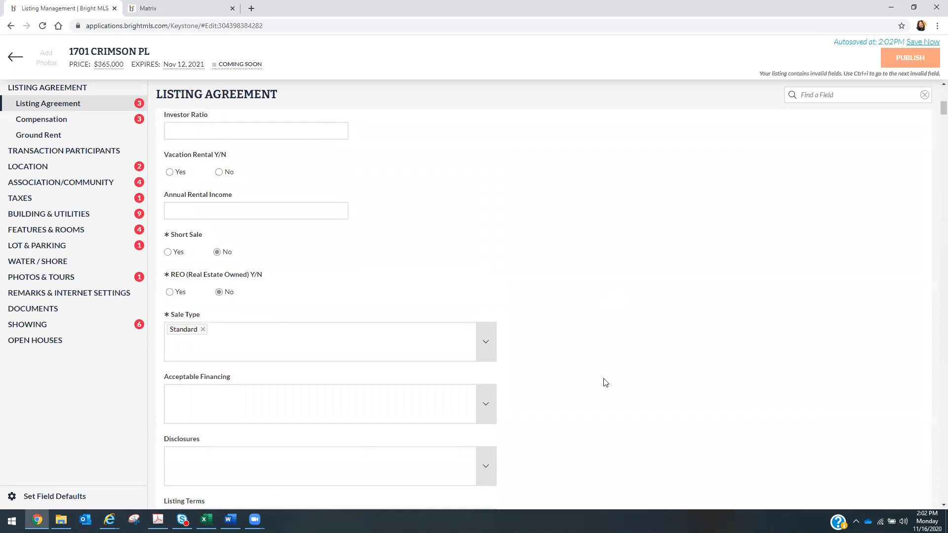
# - Look at the Acceptable Financing options and close them without choosing any
pyautogui.click(484, 405)
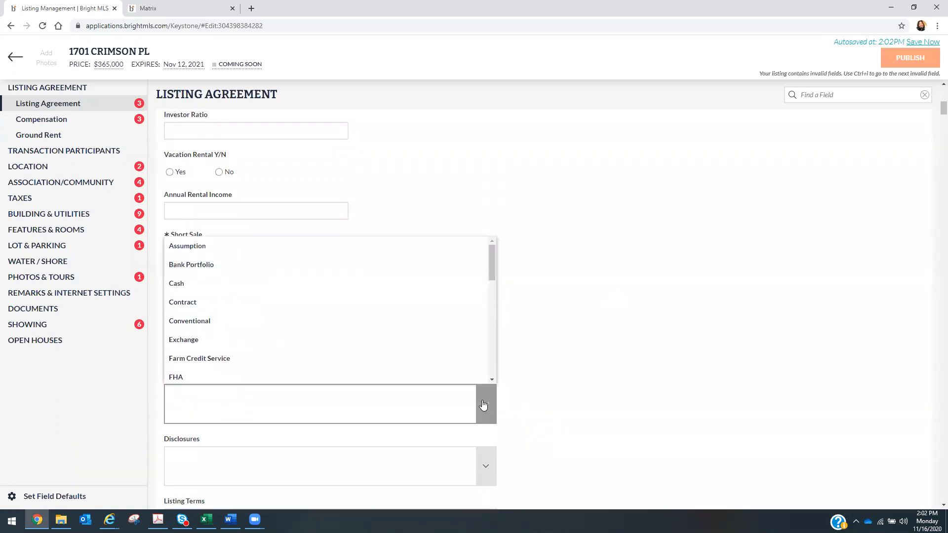
pyautogui.click(574, 380)
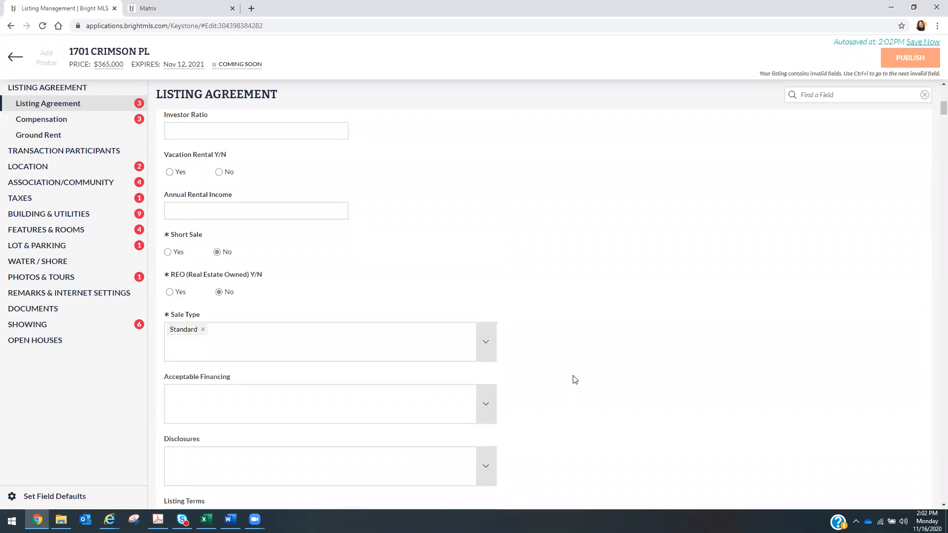
pyautogui.scroll(-3, 575, 380)
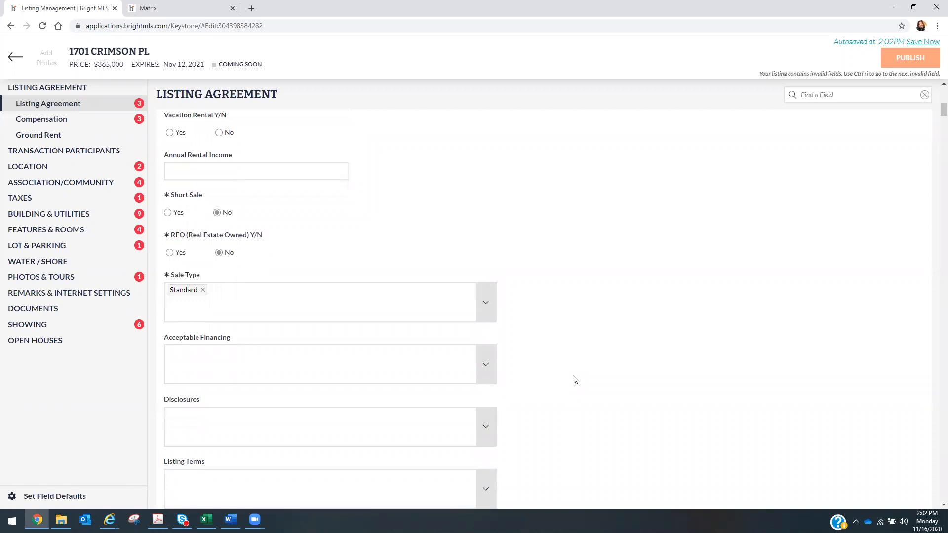
pyautogui.scroll(-2, 574, 380)
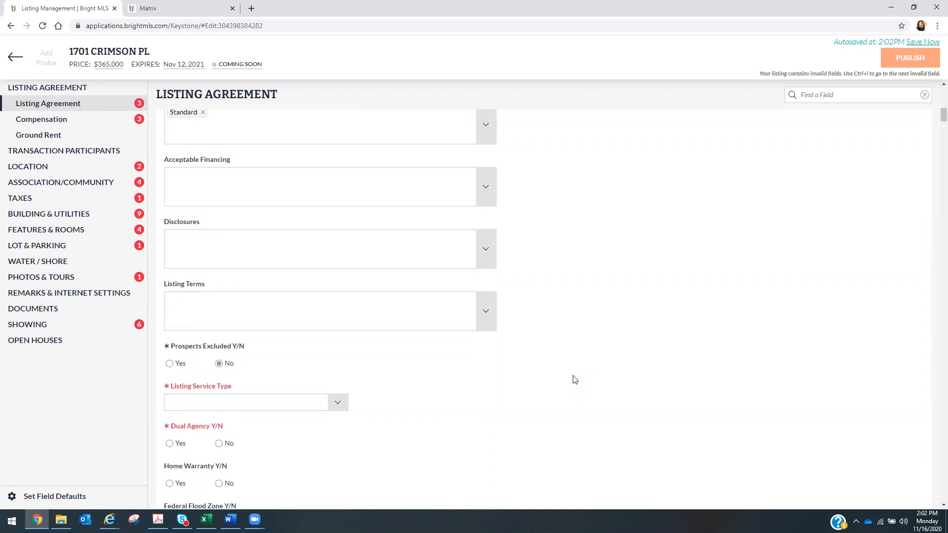
# - Choose Full Service from the Listing Service Type dropdown
pyautogui.scroll(-3, 575, 379)
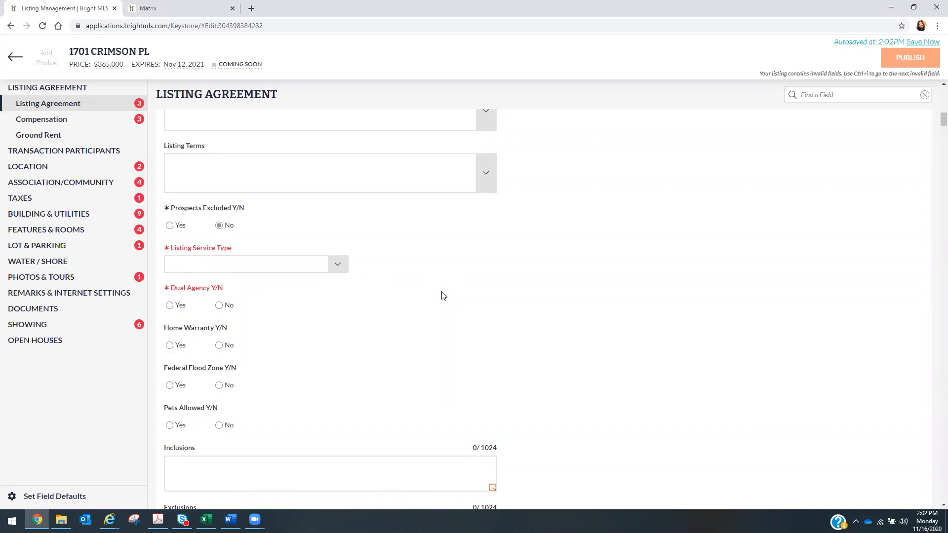
pyautogui.click(339, 265)
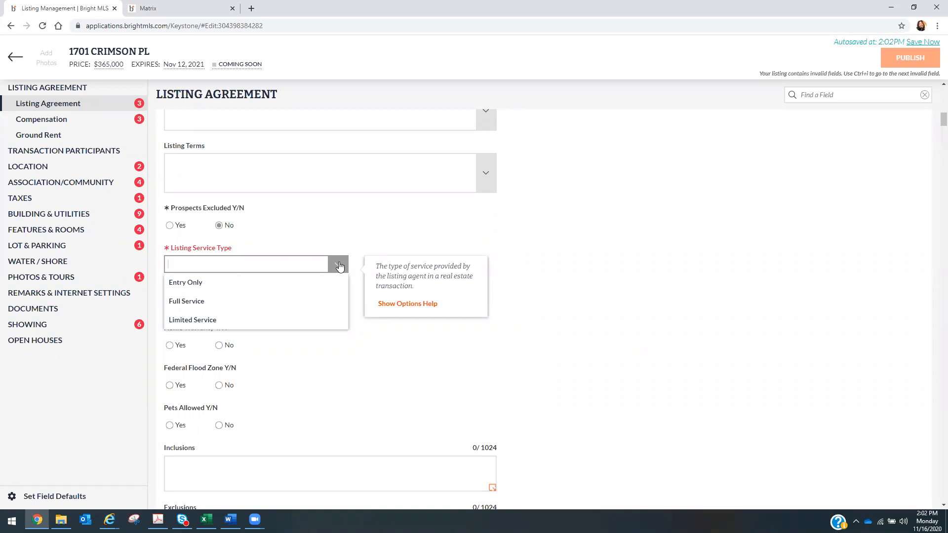
pyautogui.click(304, 300)
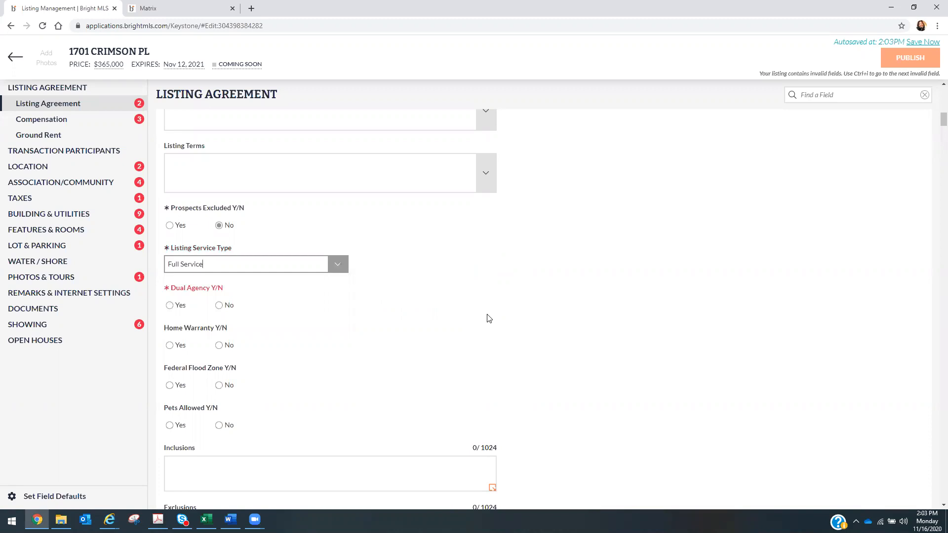
pyautogui.press('Down')
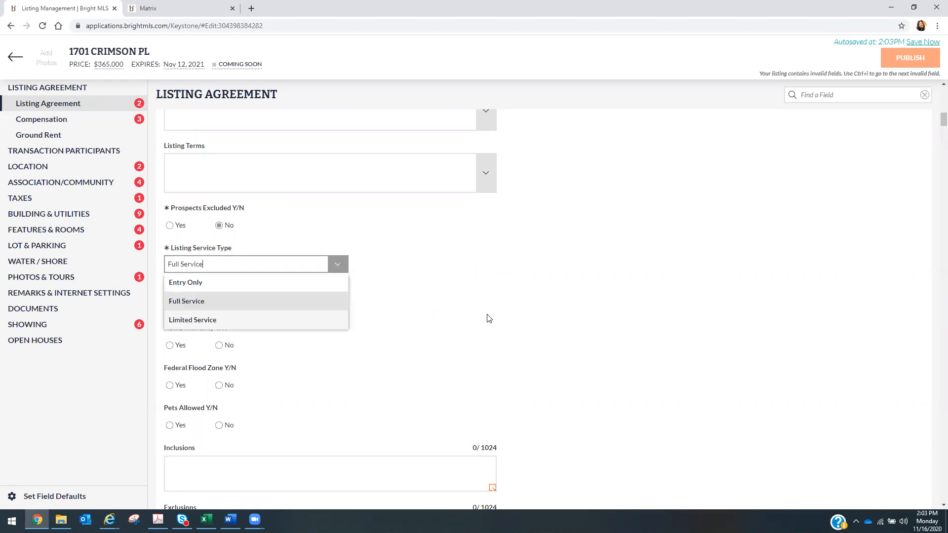
pyautogui.click(407, 294)
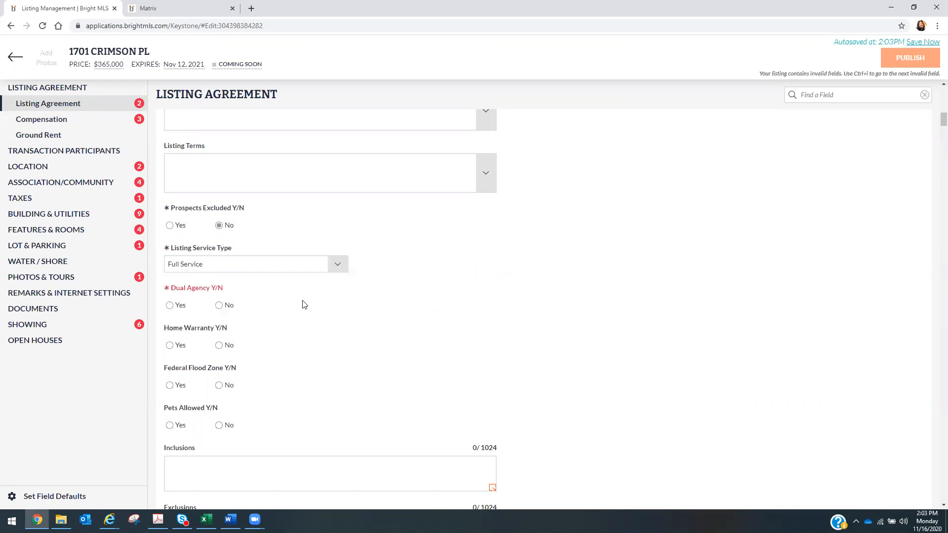
# - Select Yes under Dual Agency Y/N and scroll down to the Possession field
pyautogui.click(170, 306)
pyautogui.scroll(-2, 392, 359)
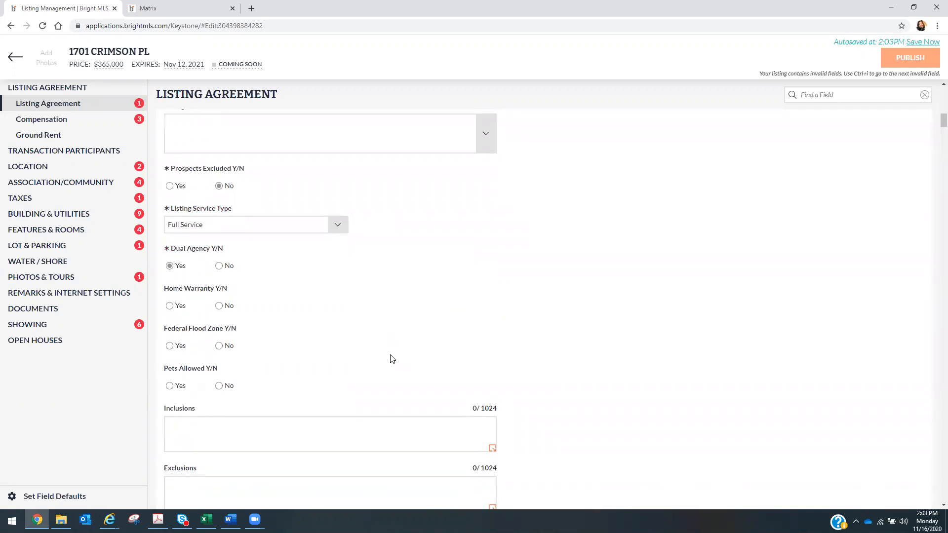
pyautogui.scroll(-4, 392, 359)
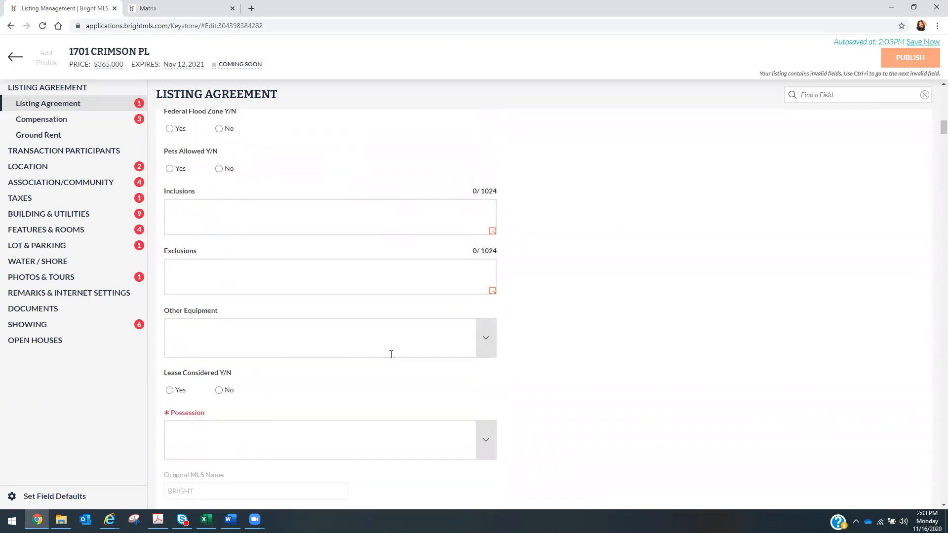
pyautogui.scroll(-2, 392, 359)
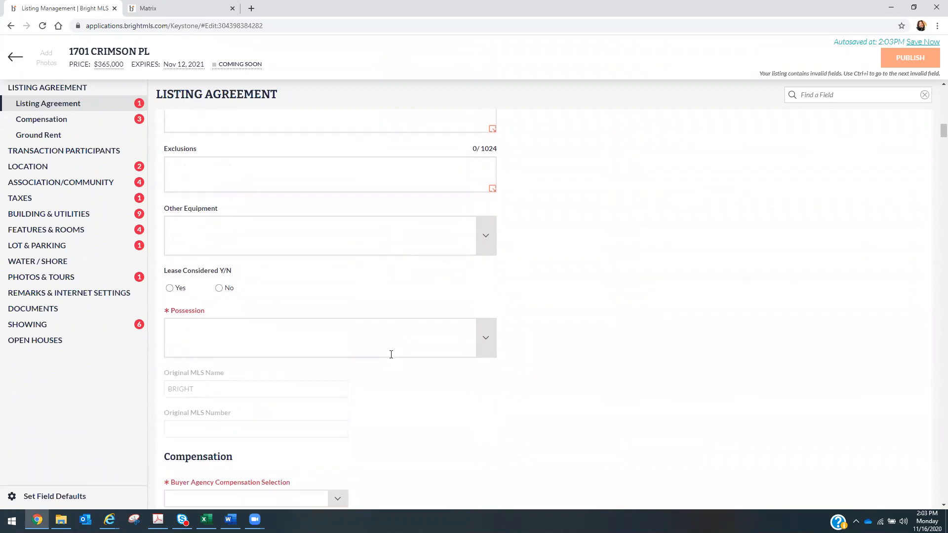
pyautogui.scroll(-1, 392, 358)
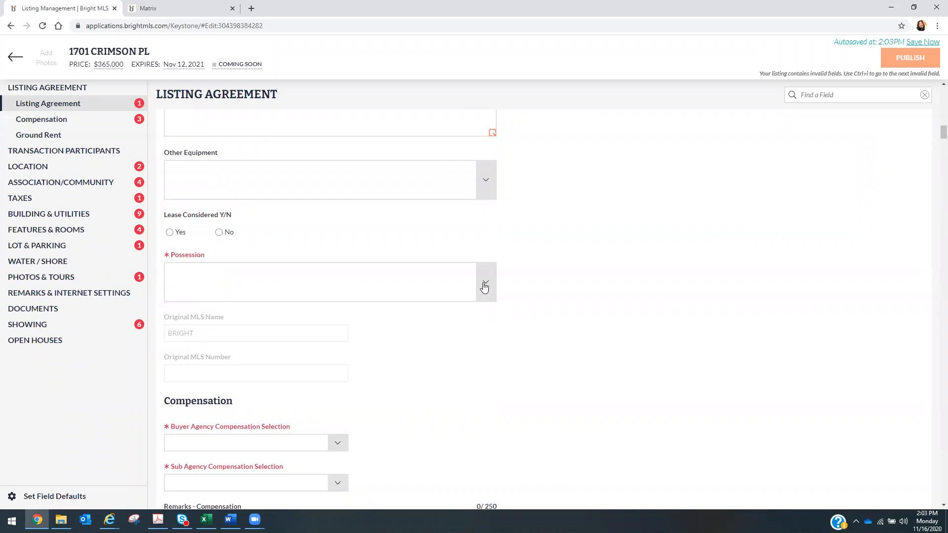
# - Choose Settlement from the Possession dropdown list
pyautogui.click(484, 286)
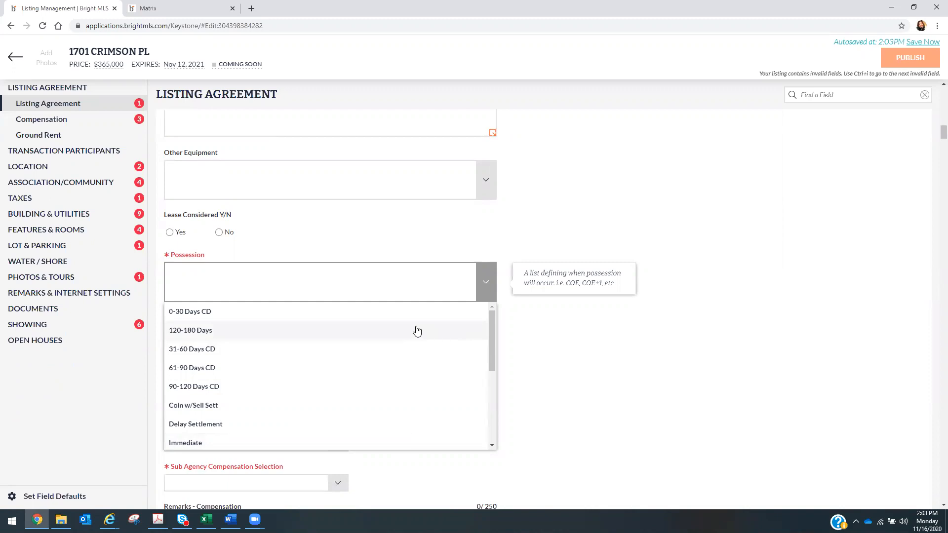
pyautogui.moveTo(490, 343); pyautogui.dragTo(484, 432)
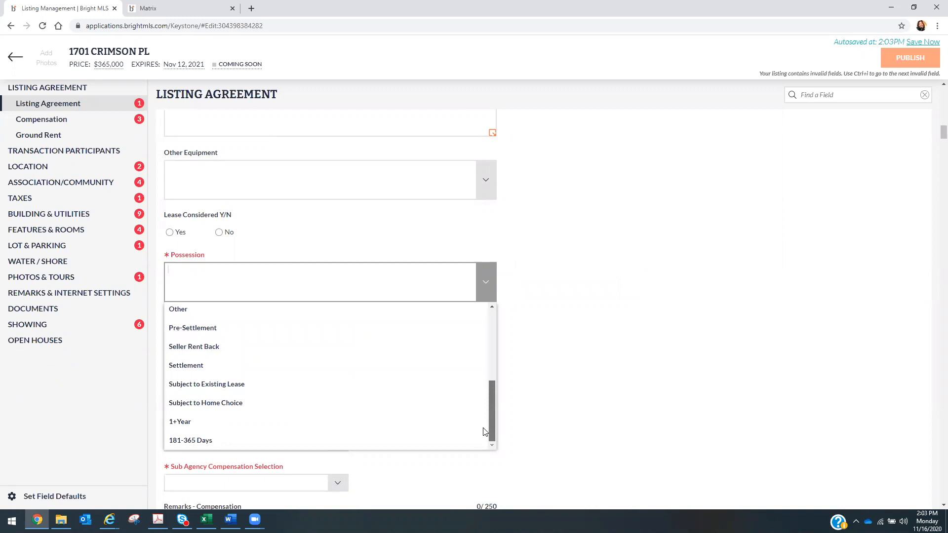
pyautogui.click(303, 367)
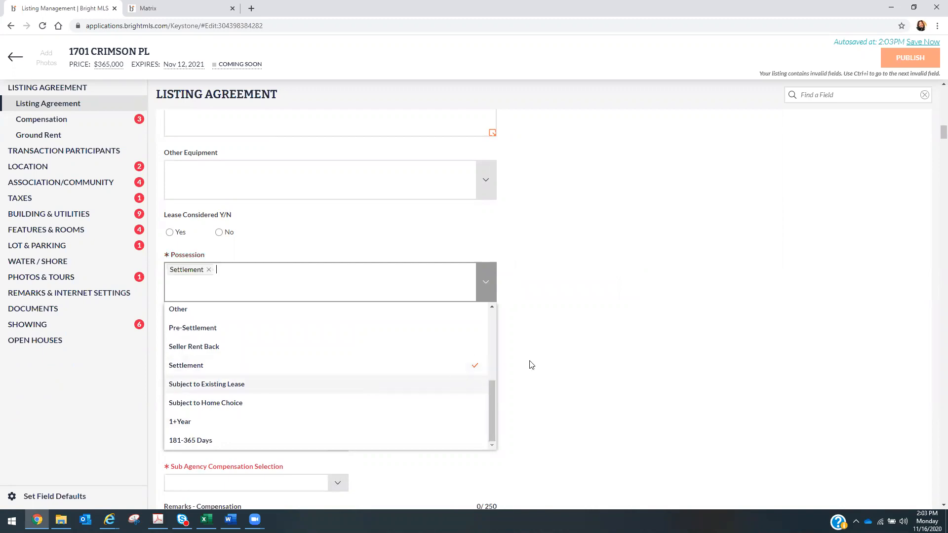
pyautogui.click(563, 346)
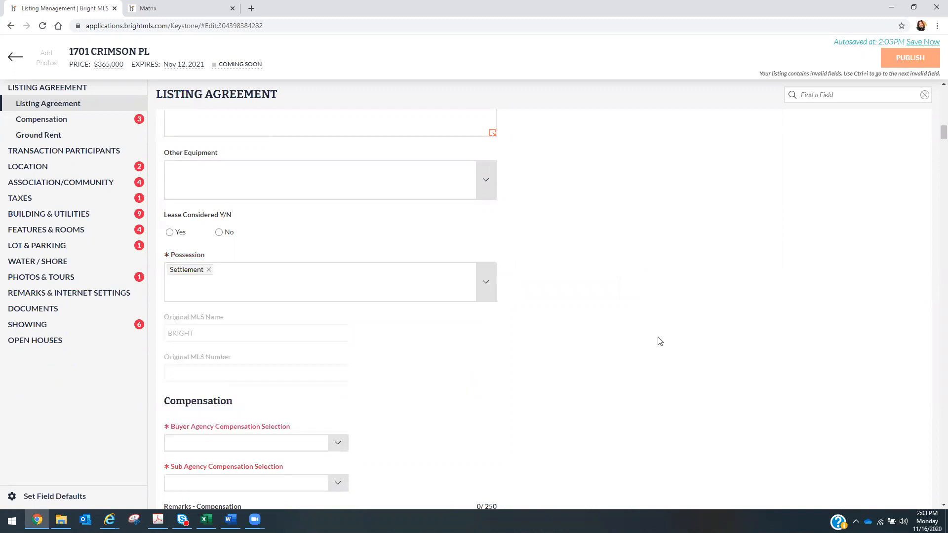
pyautogui.scroll(-1, 638, 372)
pyautogui.scroll(-3, 638, 372)
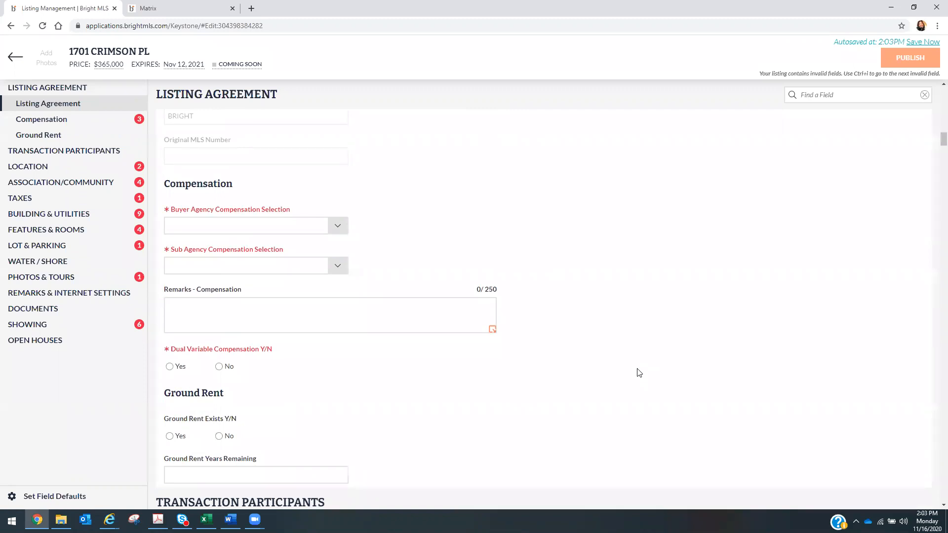
# - Set Buyer Agency Compensation Selection to Percent and enter 2.5%
pyautogui.click(340, 227)
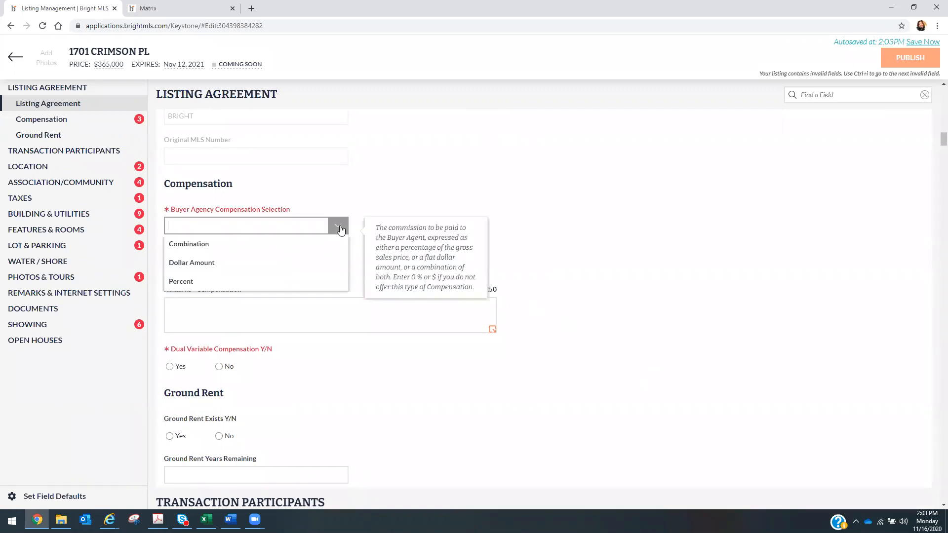
pyautogui.click(322, 282)
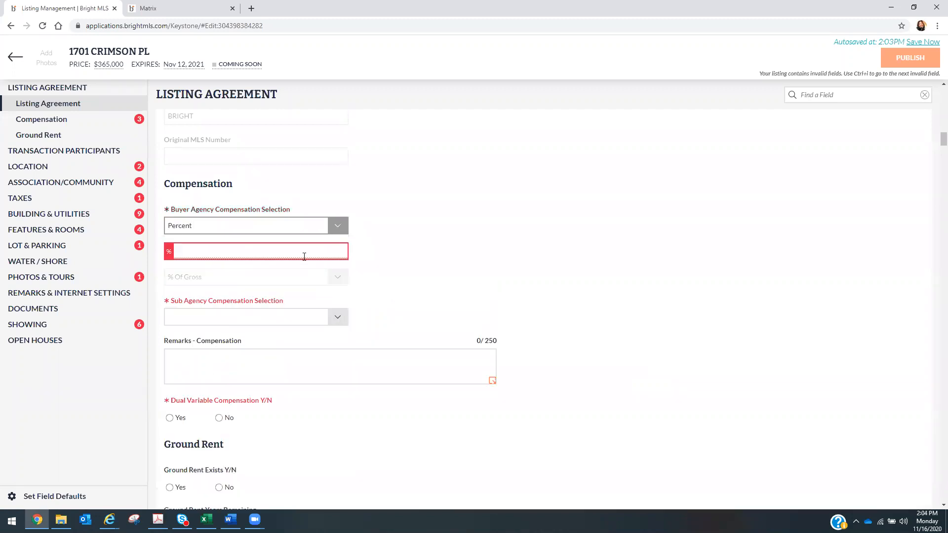
pyautogui.click(304, 257)
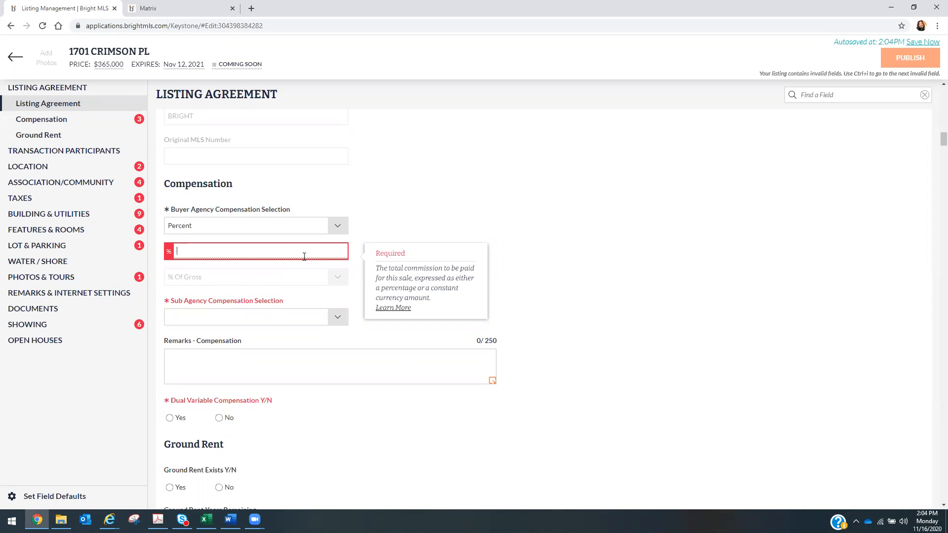
pyautogui.write('2.5')
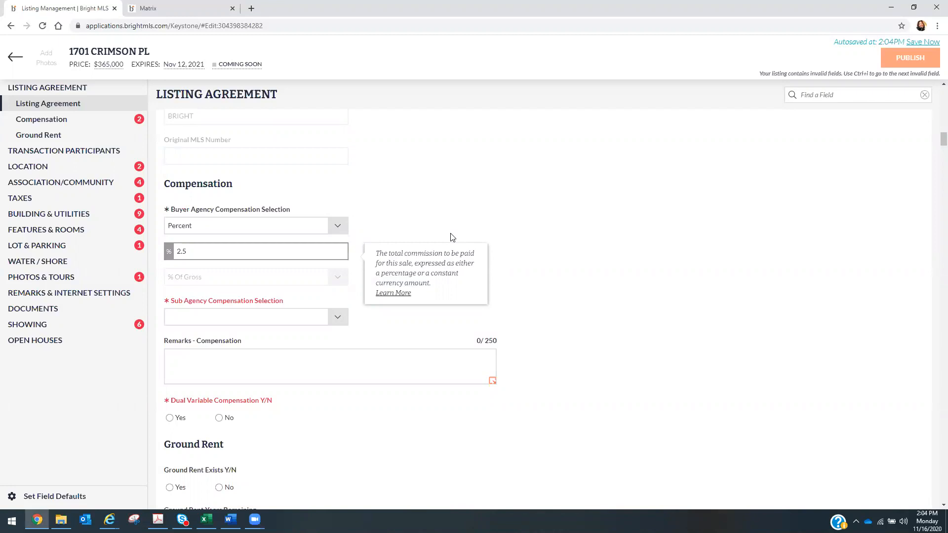
pyautogui.click(451, 205)
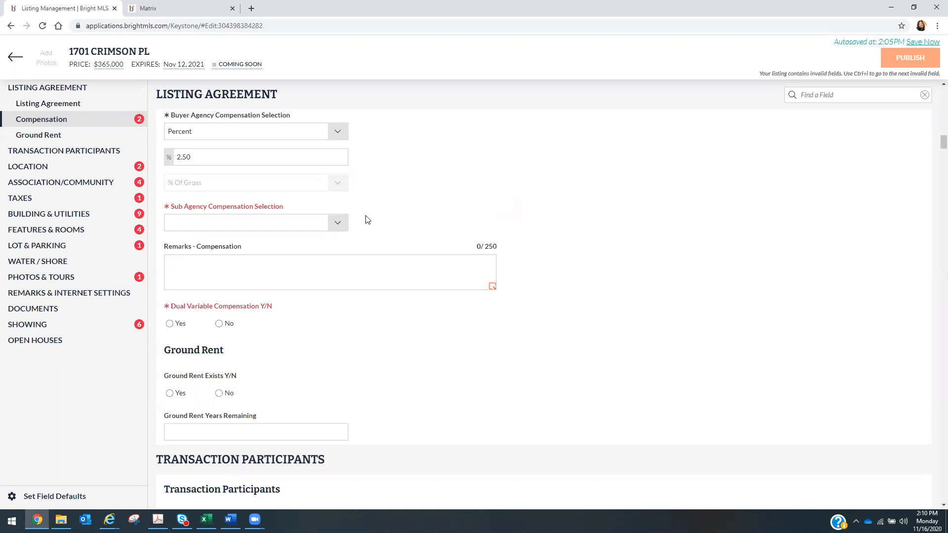
# - Set Sub Agency Compensation Selection to Percent and enter 2.5%
pyautogui.click(339, 225)
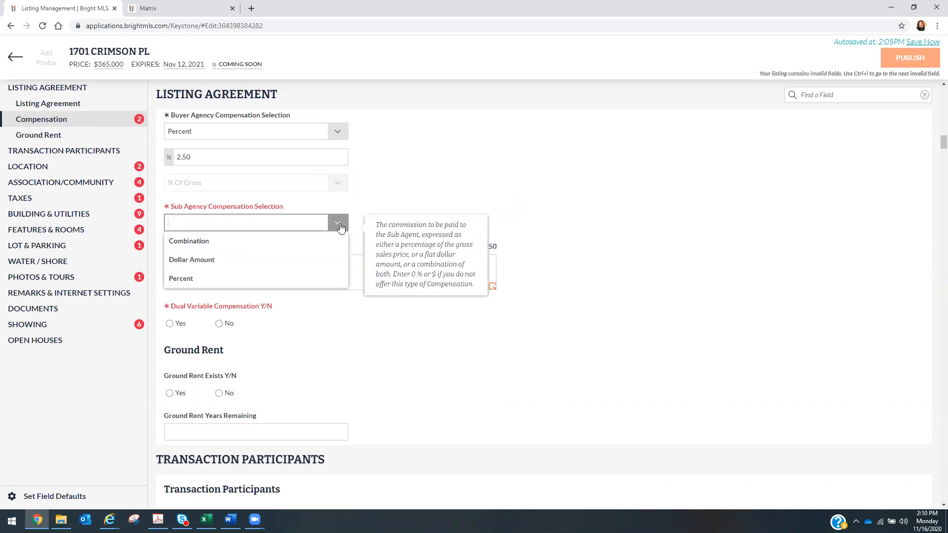
pyautogui.click(321, 276)
pyautogui.click(295, 249)
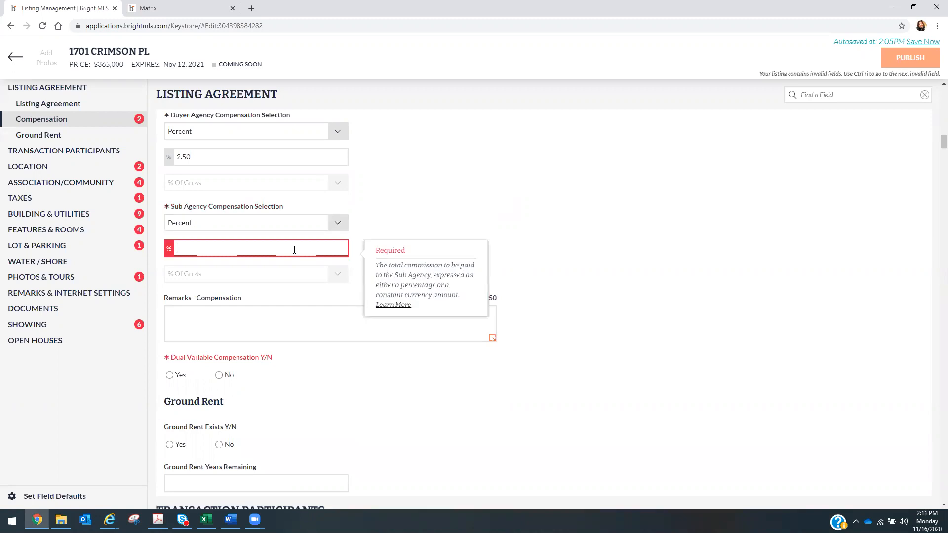
pyautogui.write('2.5')
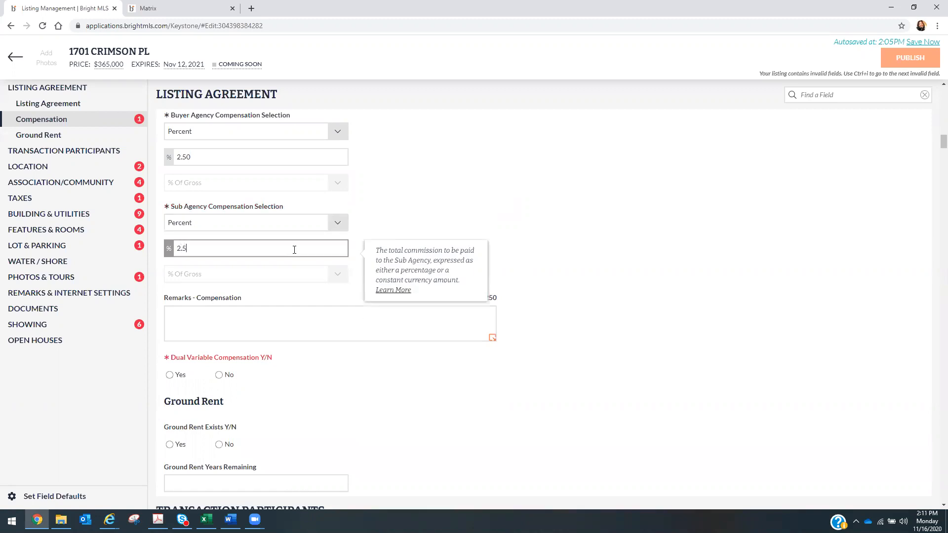
pyautogui.click(547, 201)
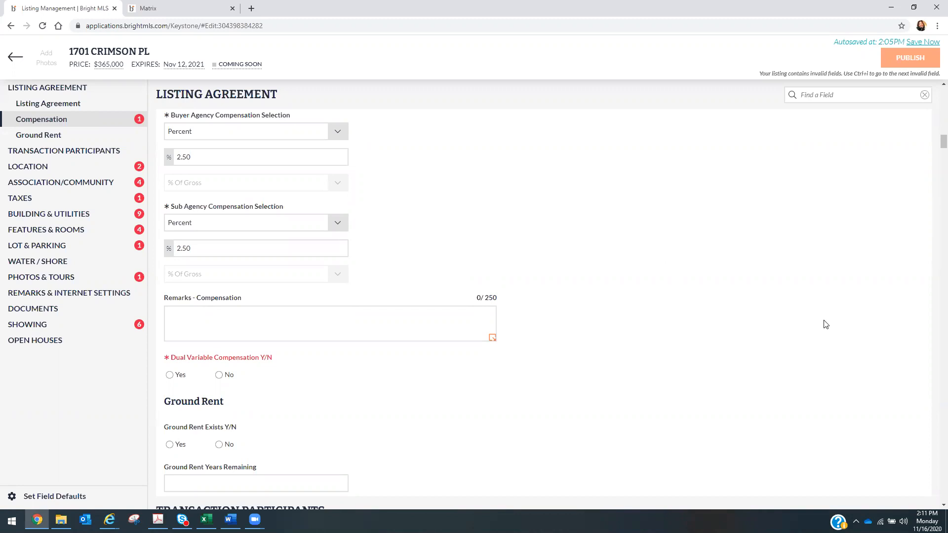
# - Select the No radio under Dual Variable Compensation Y/N
pyautogui.scroll(-3, 826, 325)
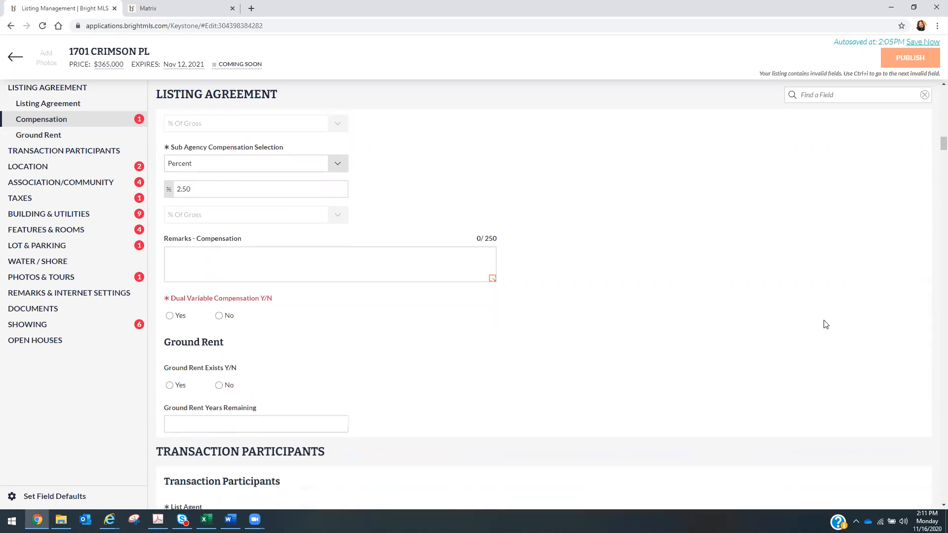
pyautogui.scroll(-1, 826, 325)
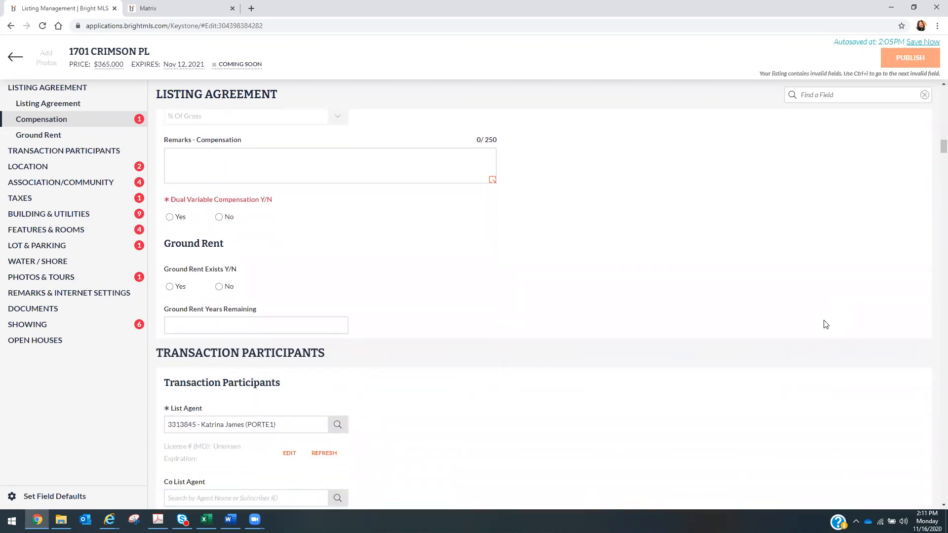
pyautogui.click(219, 217)
pyautogui.click(219, 218)
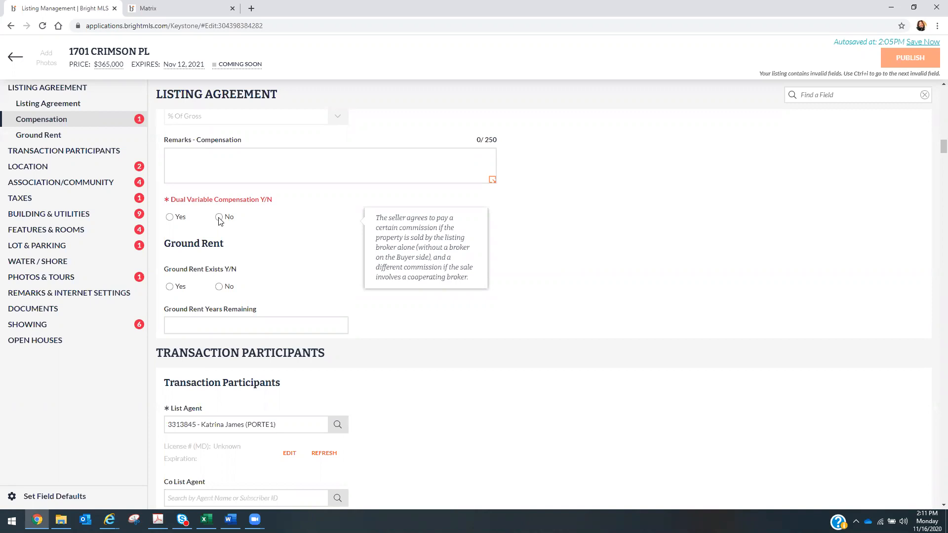
pyautogui.click(219, 217)
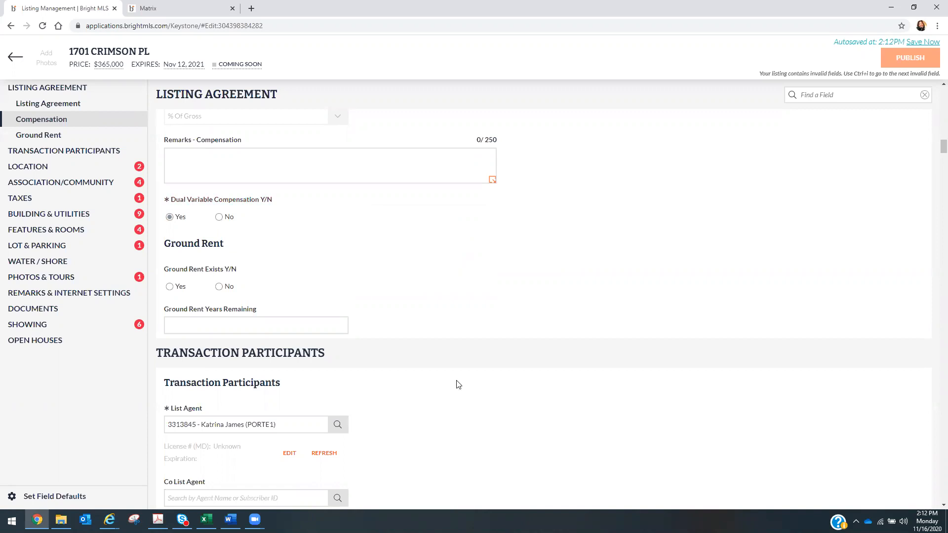
pyautogui.click(220, 217)
pyautogui.scroll(-2, 385, 332)
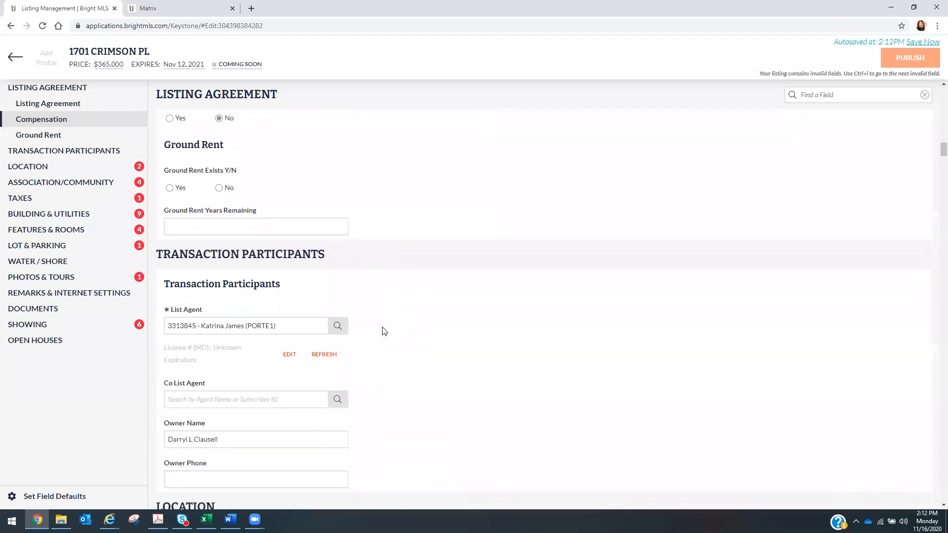
pyautogui.scroll(-1, 384, 331)
pyautogui.scroll(-1, 385, 332)
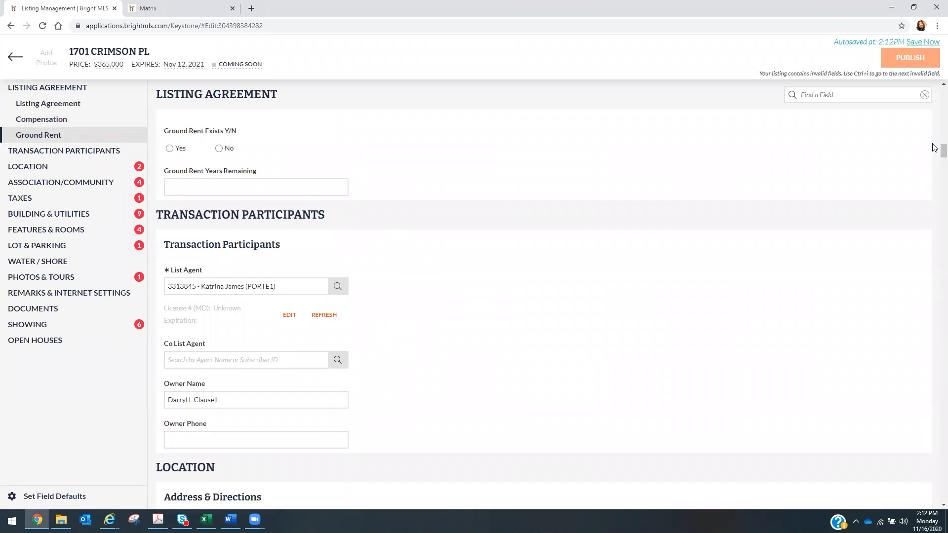
pyautogui.moveTo(933, 150); pyautogui.dragTo(933, 152)
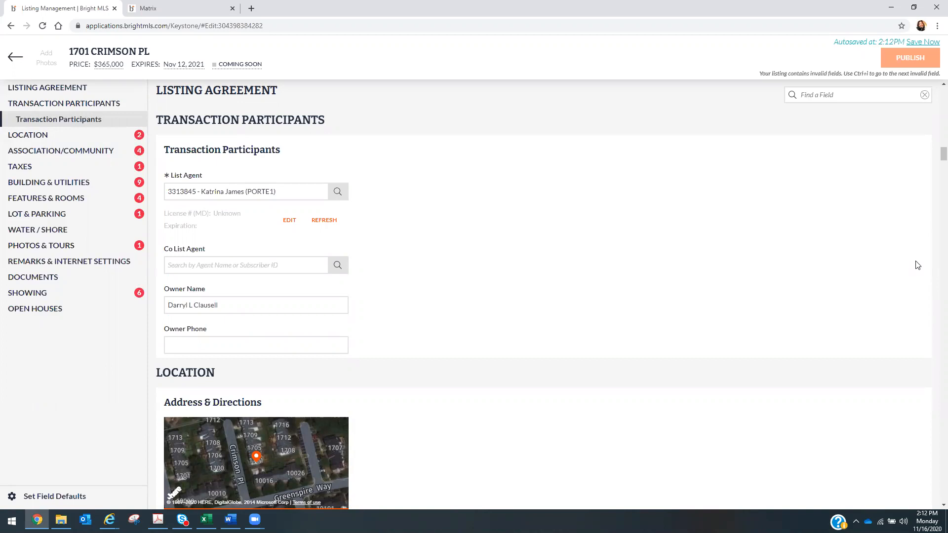
pyautogui.scroll(-2, 935, 319)
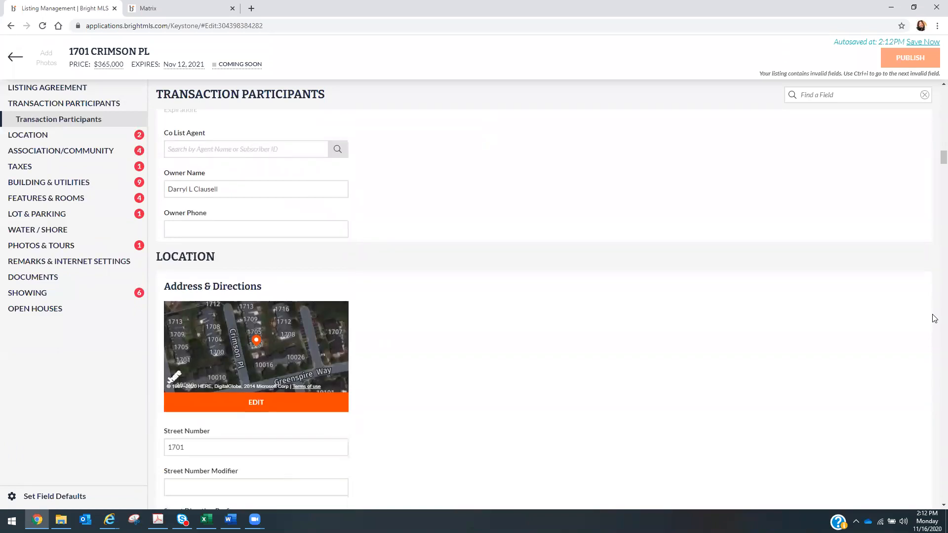
pyautogui.scroll(1, 935, 319)
pyautogui.scroll(1, 935, 319)
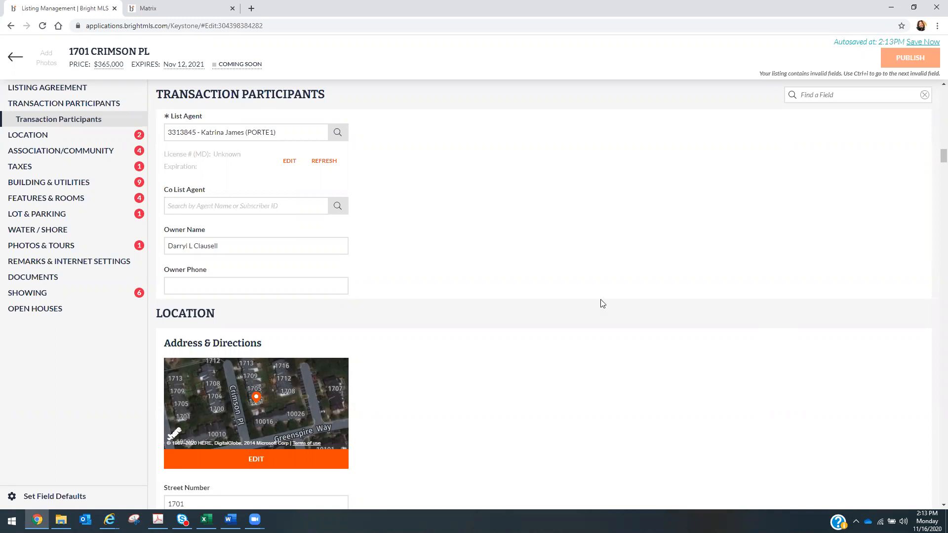
# - Delete the existing text in the Owner Name field, leaving it blank
pyautogui.click(225, 249)
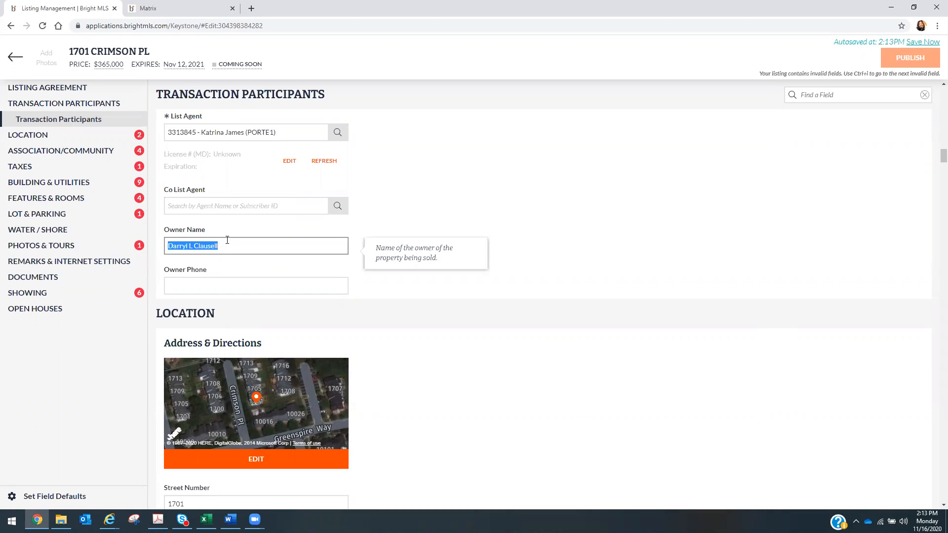
pyautogui.press('BackSpace')
pyautogui.click(408, 221)
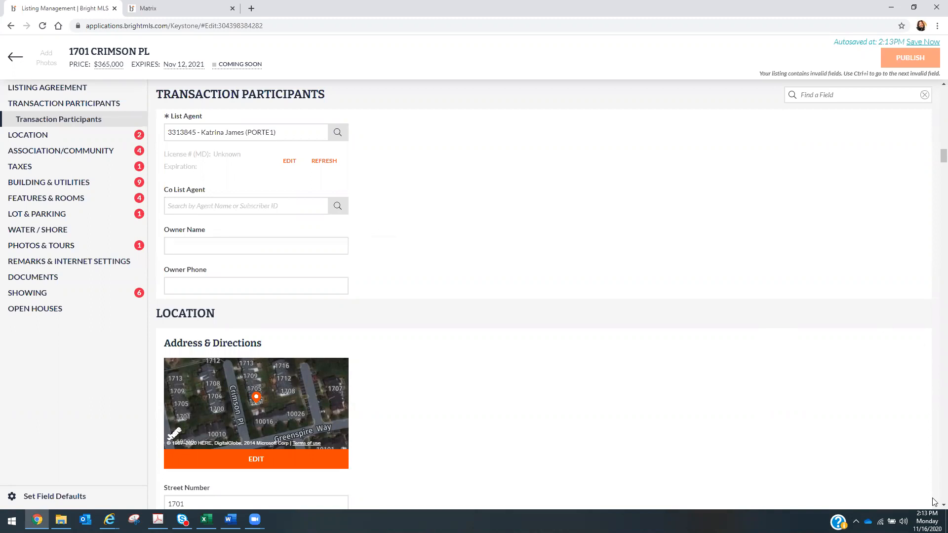
# - Scroll down the Location form to reach the blank Directions box and the Area & Schools section
pyautogui.scroll(-1, 933, 506)
pyautogui.scroll(-3, 933, 507)
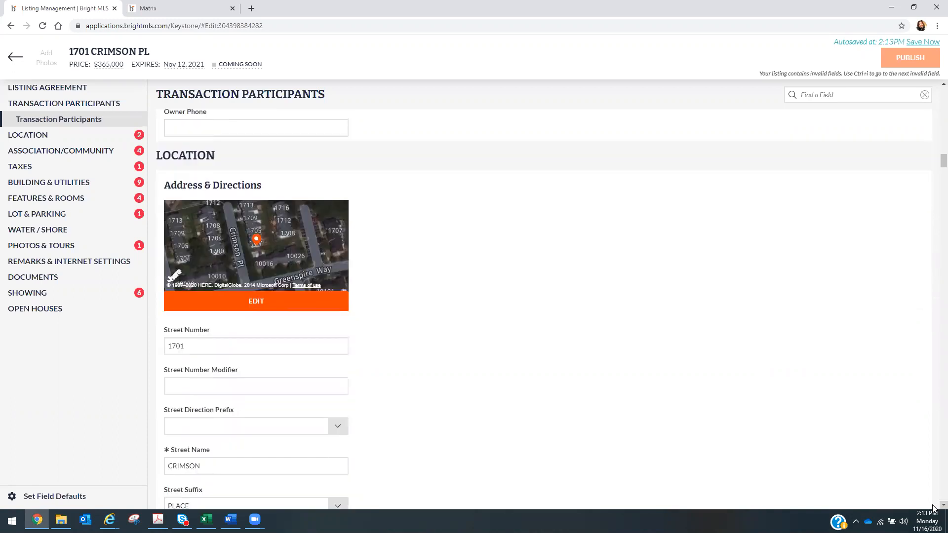
pyautogui.scroll(-2, 933, 508)
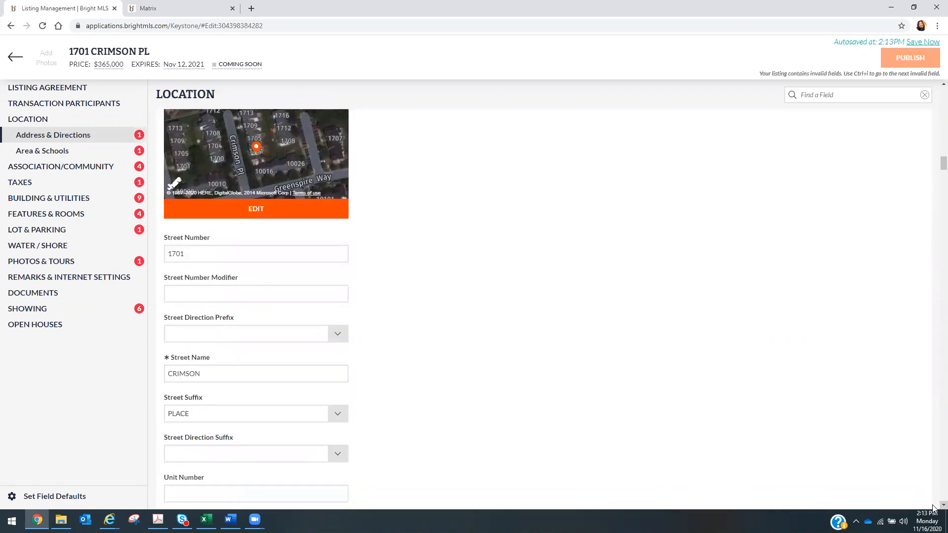
pyautogui.scroll(-1, 933, 508)
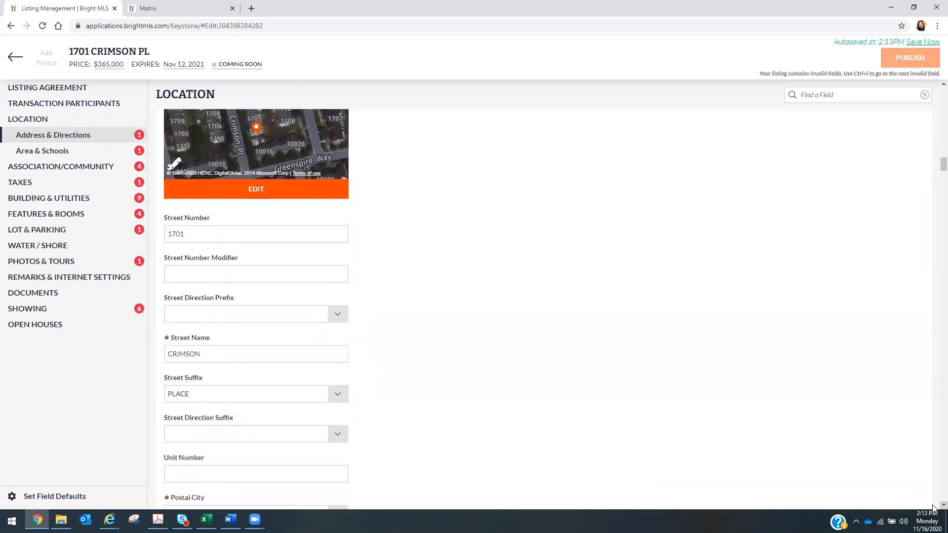
pyautogui.scroll(-3, 933, 508)
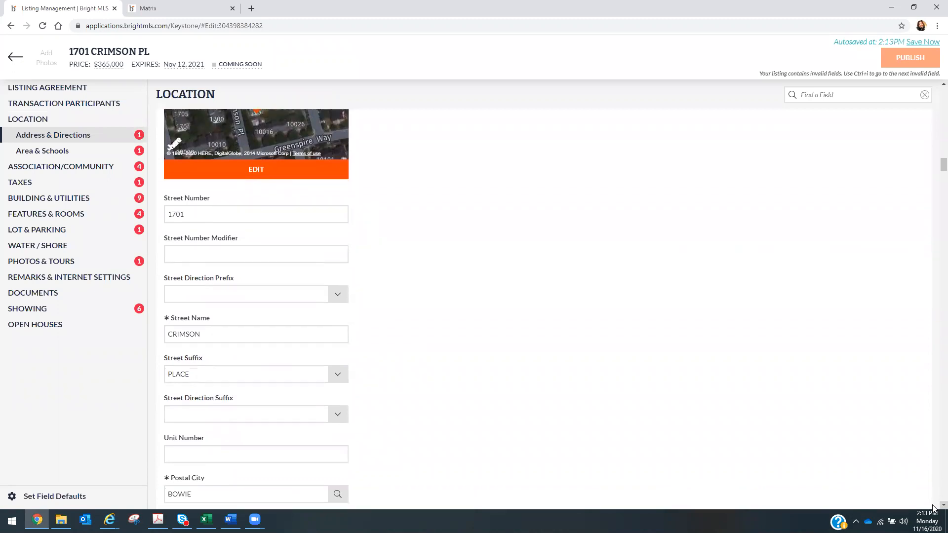
pyautogui.scroll(-10, 933, 508)
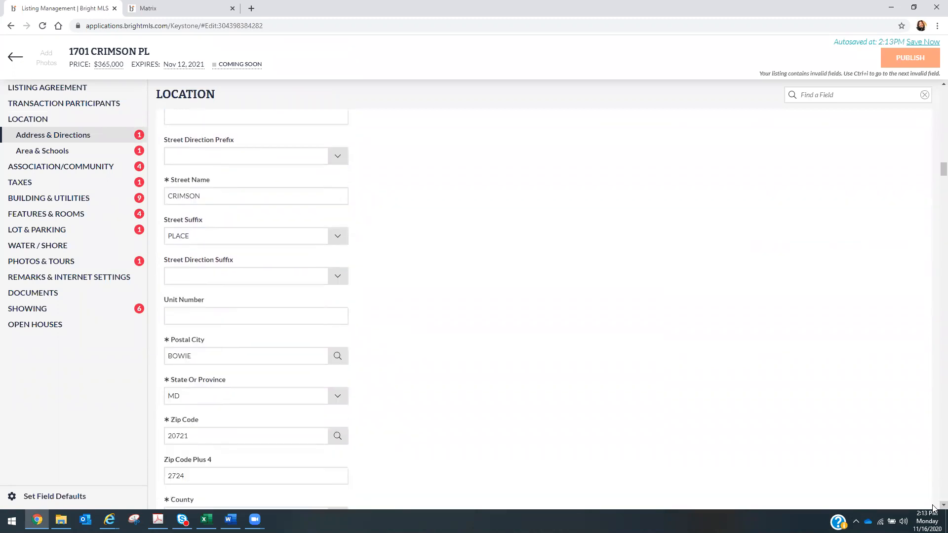
pyautogui.scroll(-5, 933, 508)
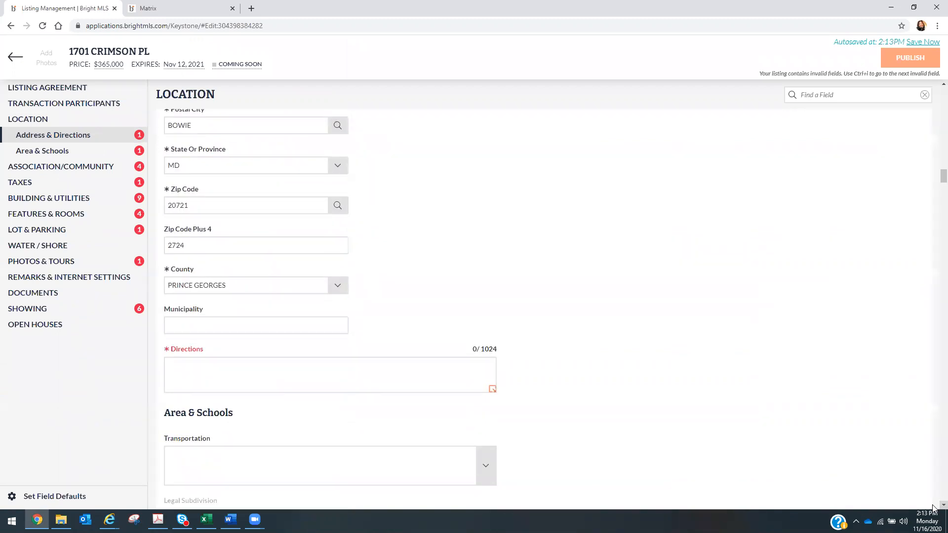
pyautogui.scroll(-1, 933, 508)
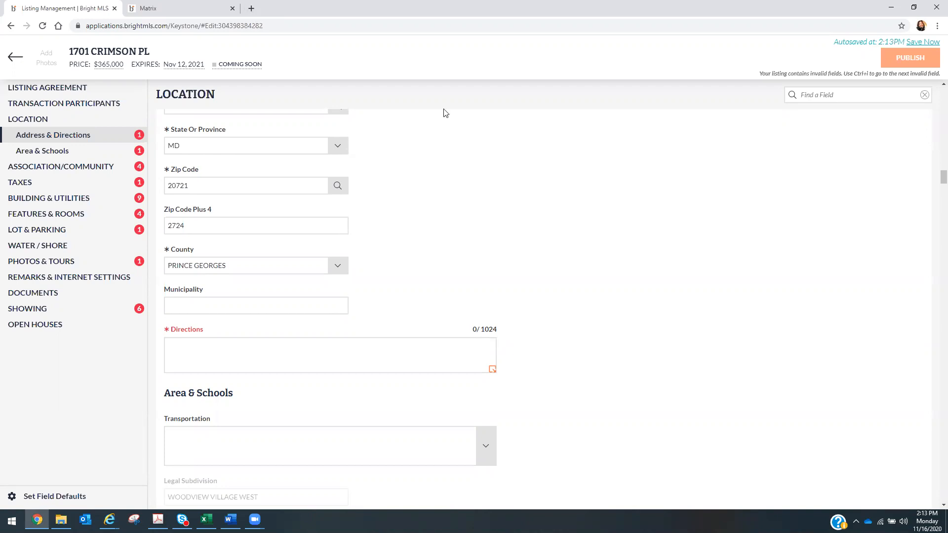
# - Load google.com in a new browser tab
pyautogui.click(252, 9)
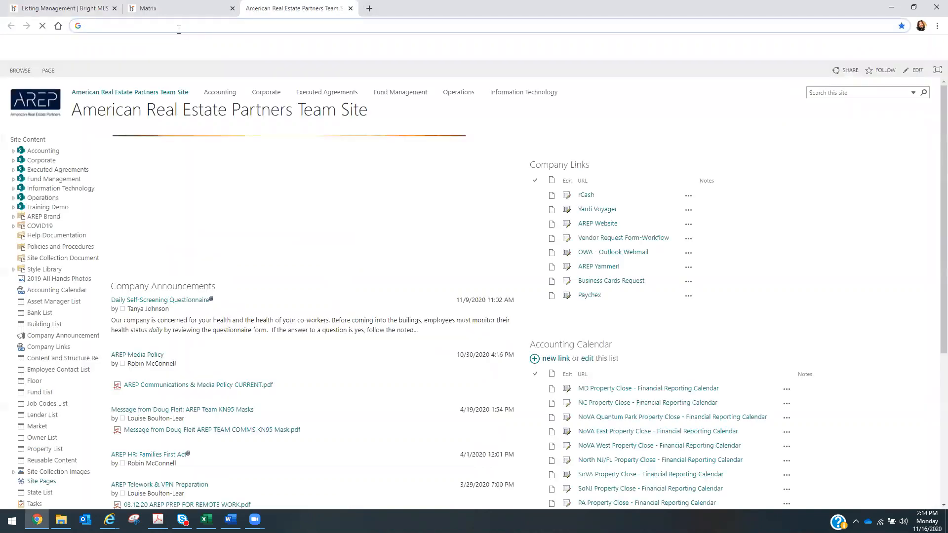
pyautogui.click(181, 27)
pyautogui.write('www')
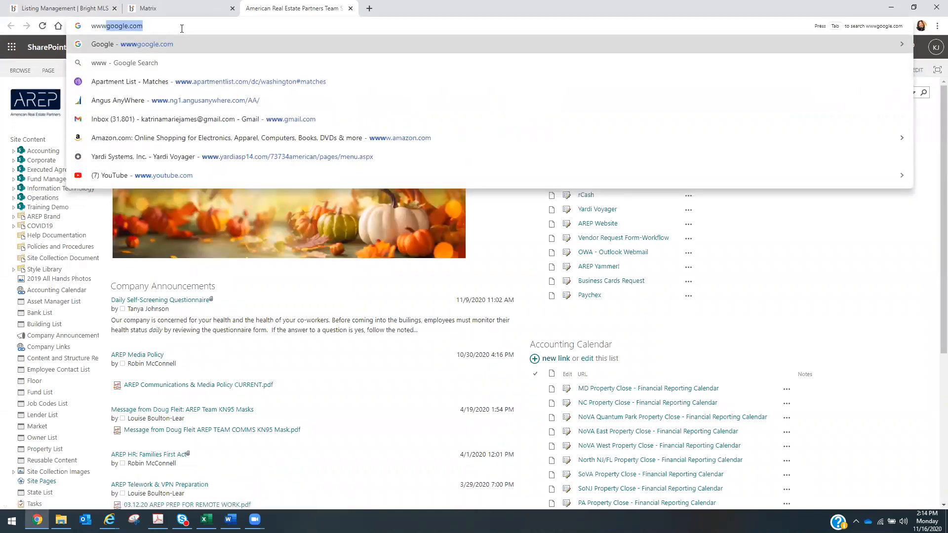
pyautogui.press('Return')
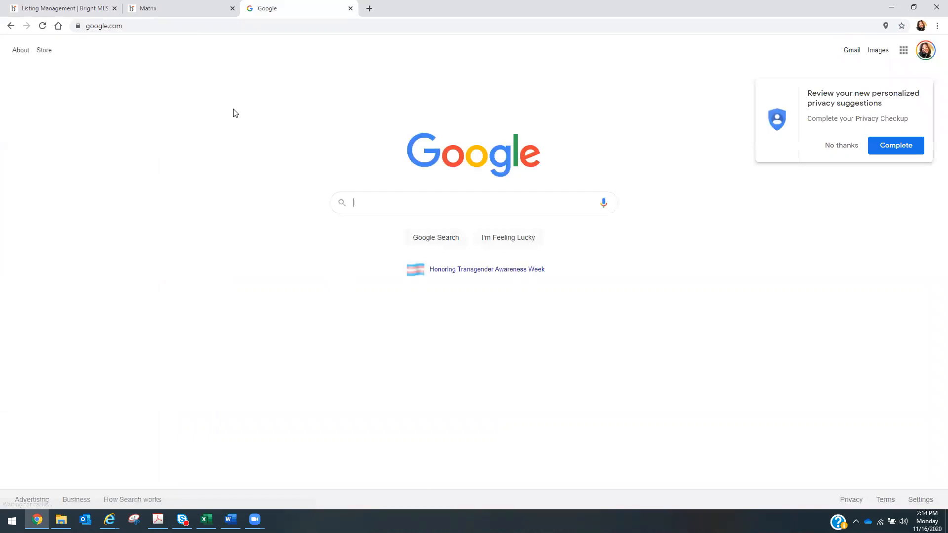
pyautogui.write('170')
pyautogui.write('1')
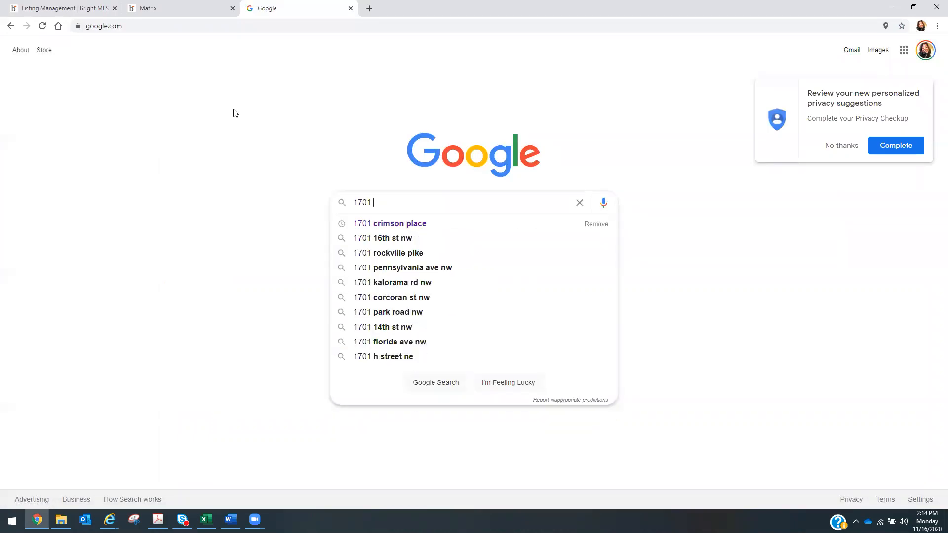
pyautogui.click(389, 229)
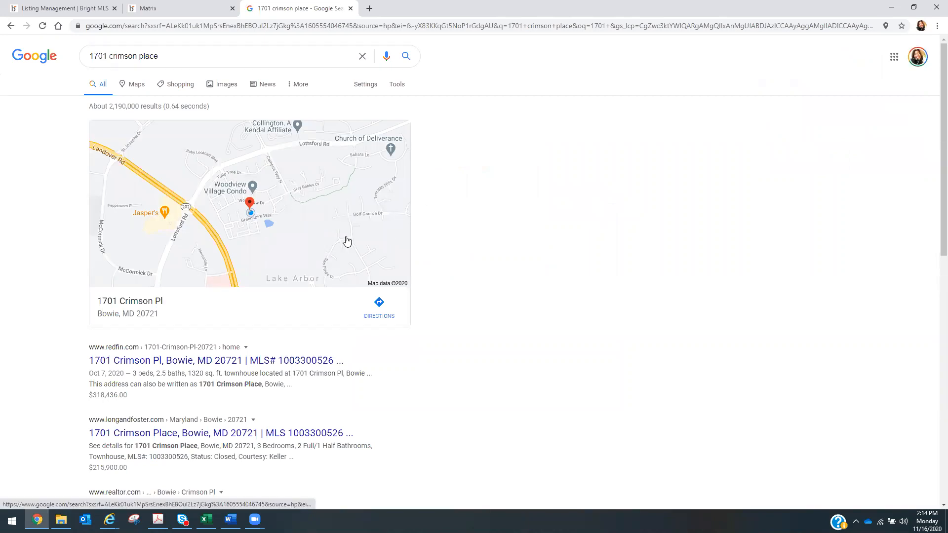
pyautogui.click(383, 308)
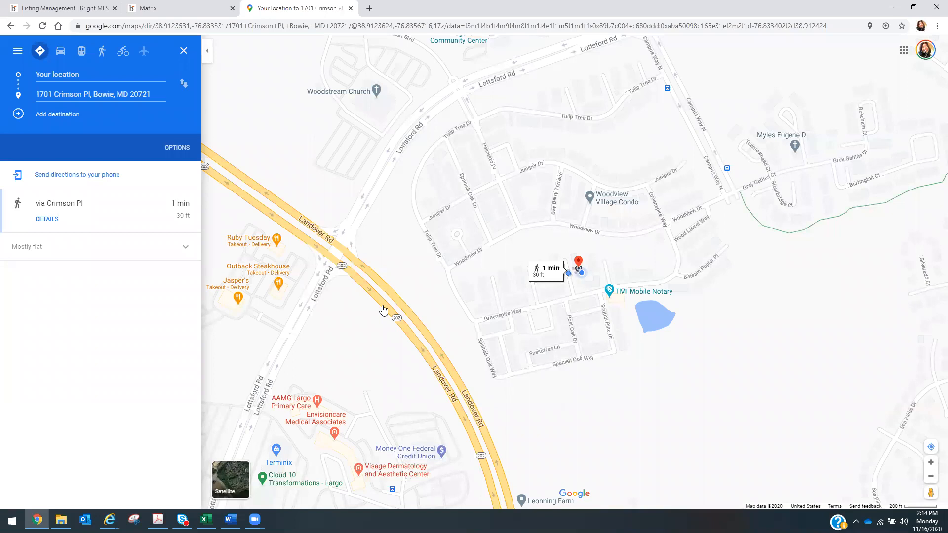
# - Set the route's starting point to 495 Interstate 395, Washington, DC
pyautogui.click(68, 74)
pyautogui.write('495')
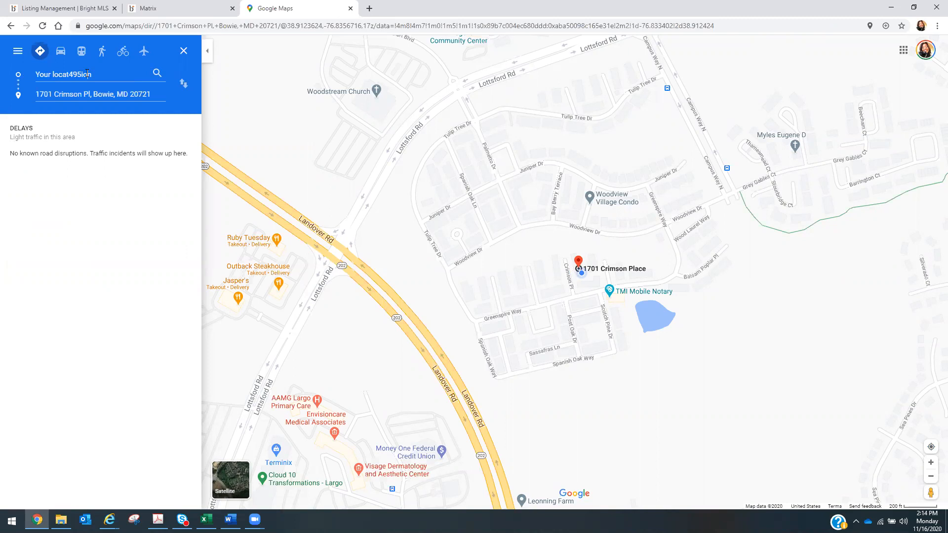
pyautogui.press('BackSpace')
pyautogui.press('BackSpace')
pyautogui.press('BackSpace')
pyautogui.press('BackSpace')
pyautogui.press('BackSpace')
pyautogui.press('BackSpace')
pyautogui.press('BackSpace')
pyautogui.press('BackSpace')
pyautogui.press('BackSpace')
pyautogui.press('BackSpace')
pyautogui.press('BackSpace')
pyautogui.press('BackSpace')
pyautogui.press('BackSpace')
pyautogui.press('BackSpace')
pyautogui.press('BackSpace')
pyautogui.press('Delete')
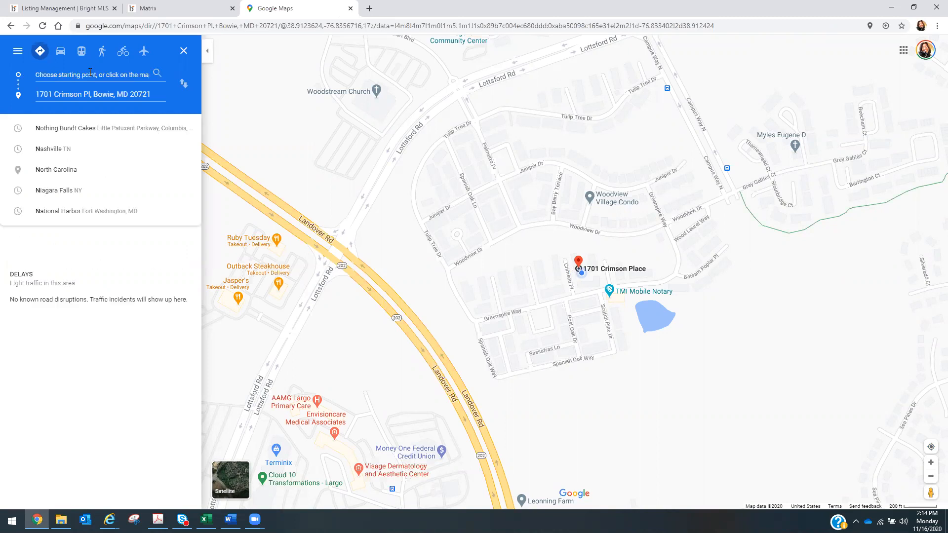
pyautogui.write('495')
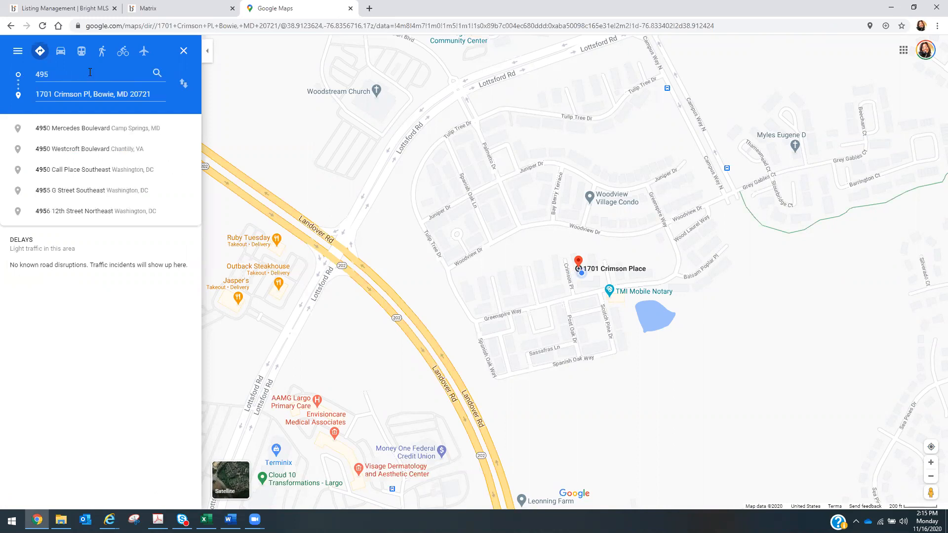
pyautogui.write(' S')
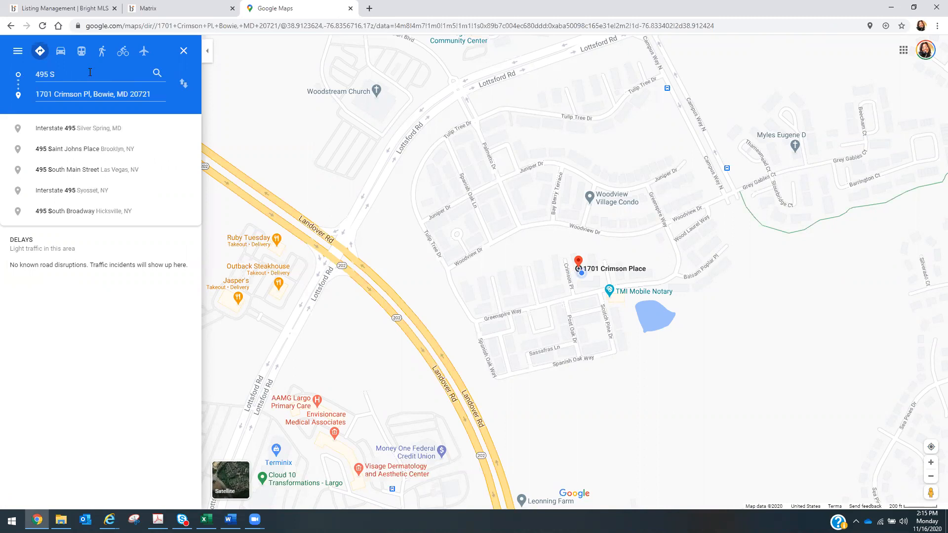
pyautogui.press('BackSpace')
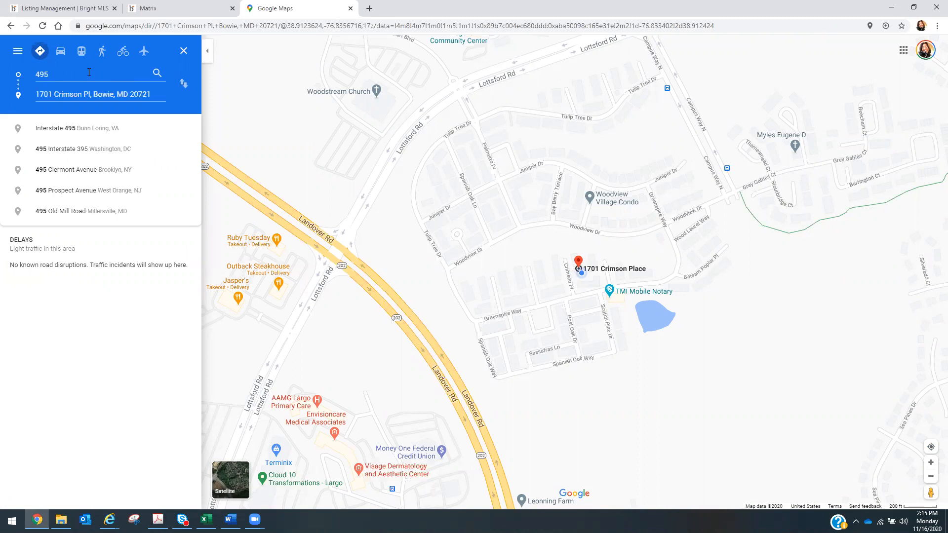
pyautogui.click(120, 152)
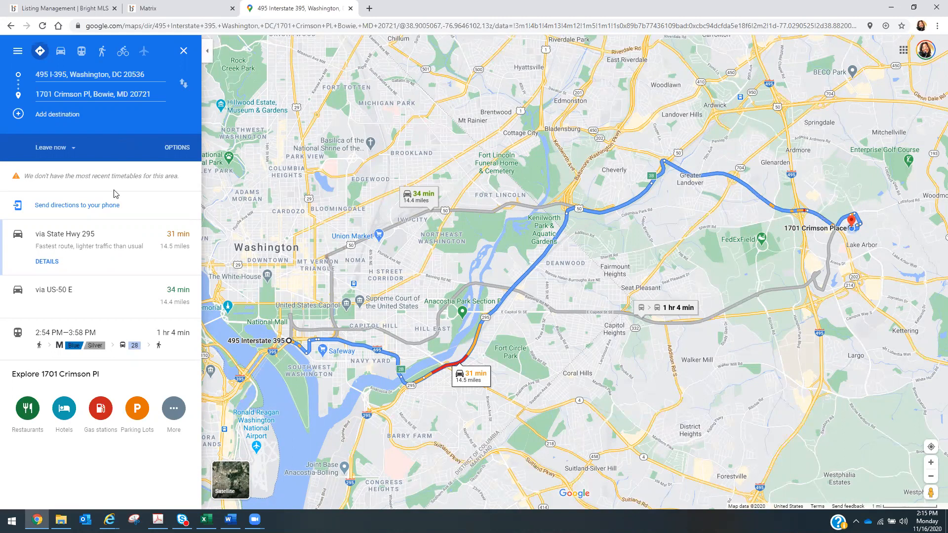
# - Open the 'via State Hwy 295' route's step-by-step directions and try selecting the first step
pyautogui.click(88, 238)
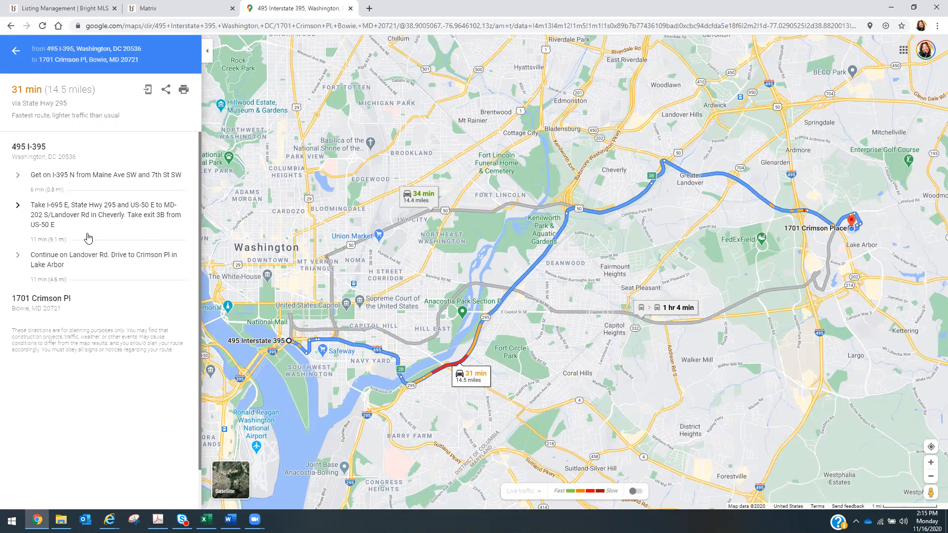
pyautogui.rightClick(86, 178)
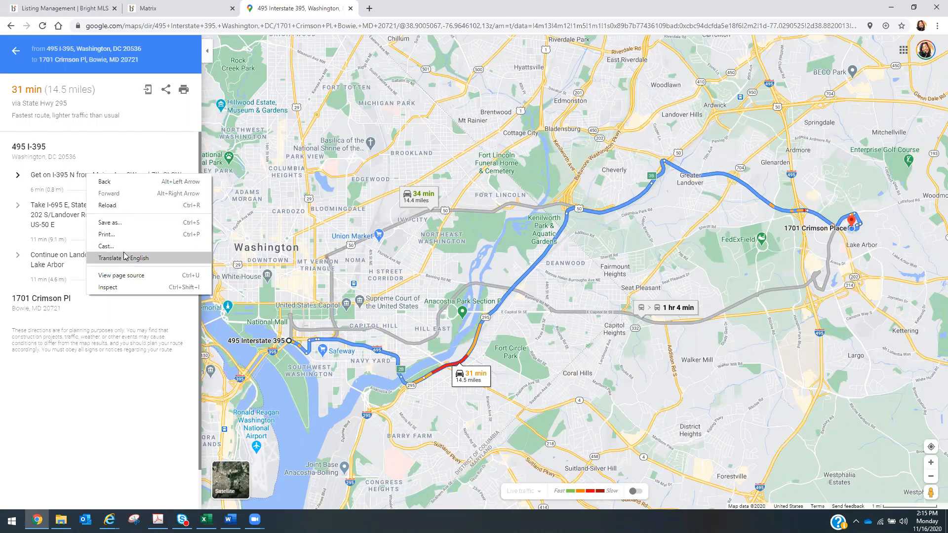
pyautogui.click(70, 168)
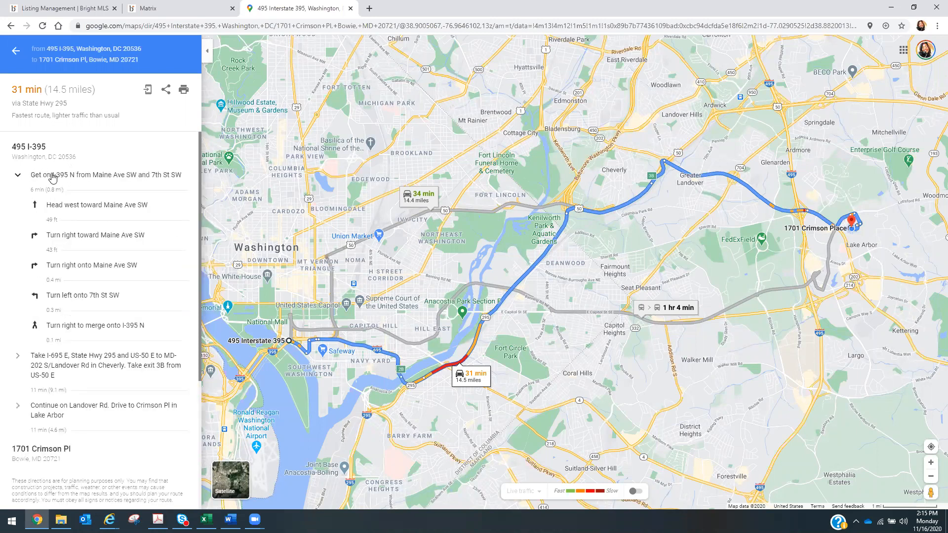
pyautogui.rightClick(65, 175)
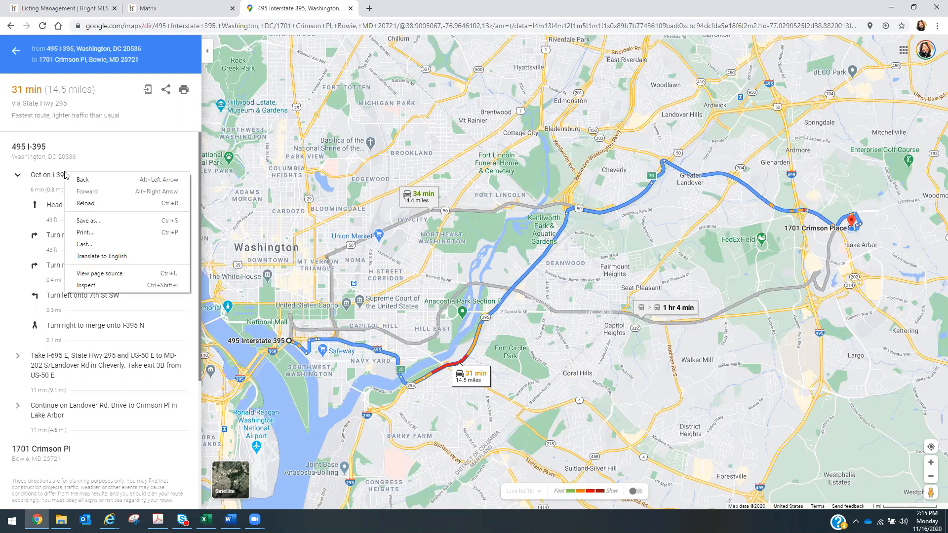
pyautogui.click(71, 162)
pyautogui.click(35, 177)
pyautogui.moveTo(42, 176); pyautogui.dragTo(174, 182)
pyautogui.click(28, 177)
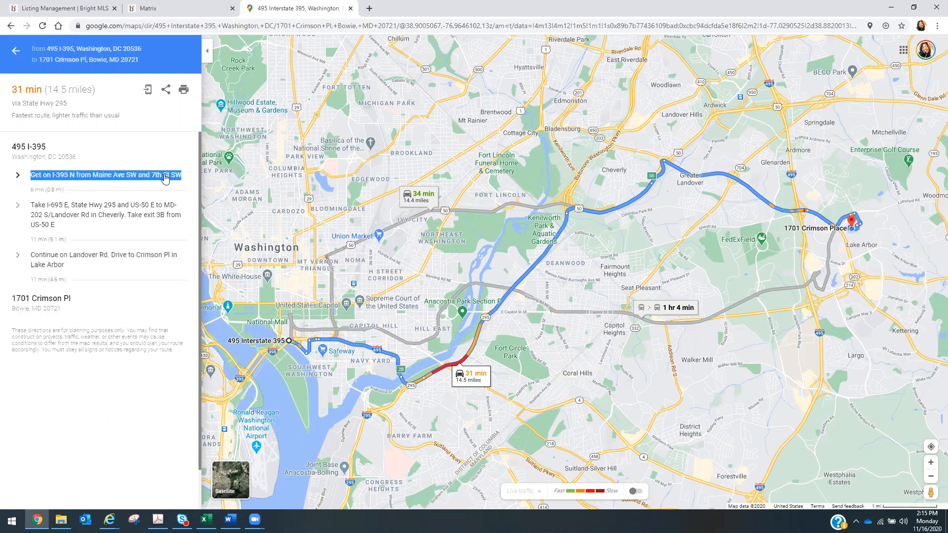
pyautogui.click(62, 172)
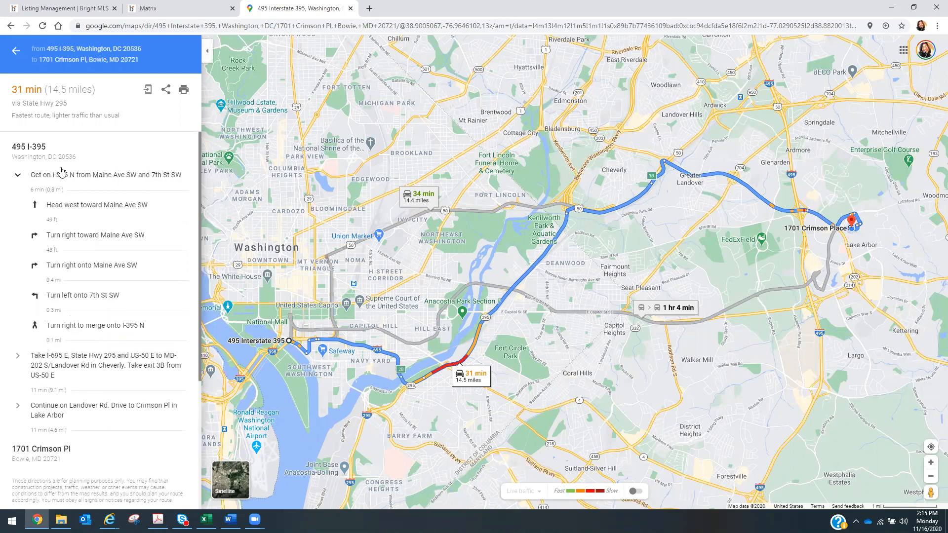
pyautogui.moveTo(30, 175); pyautogui.dragTo(176, 181)
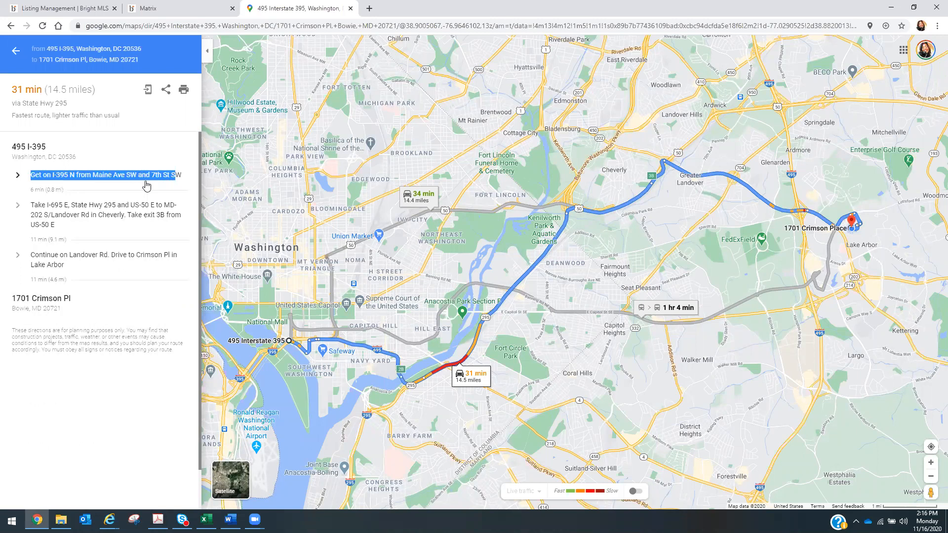
pyautogui.click(116, 181)
pyautogui.moveTo(35, 178); pyautogui.dragTo(183, 183)
# - Select all three direction steps, copy them, and return to the Bright MLS tab
pyautogui.click(162, 175)
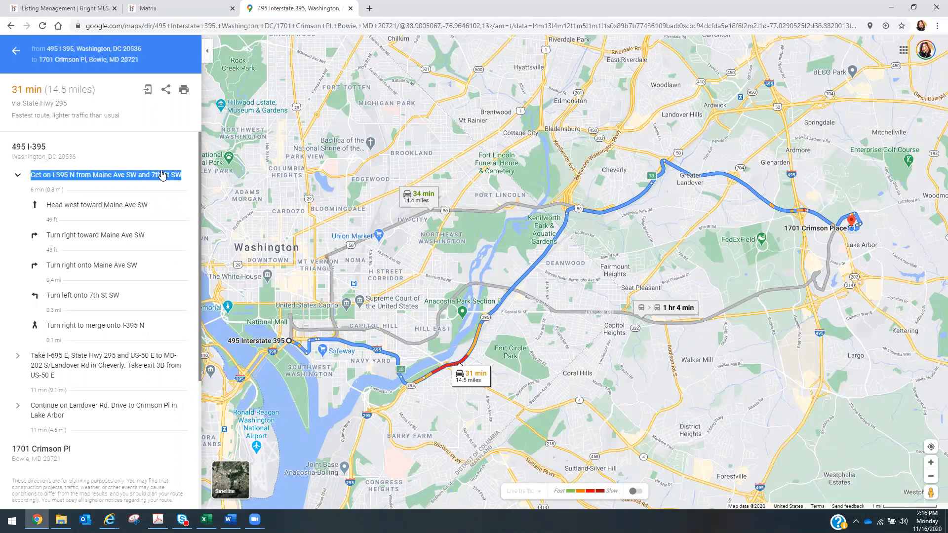
pyautogui.click(172, 212)
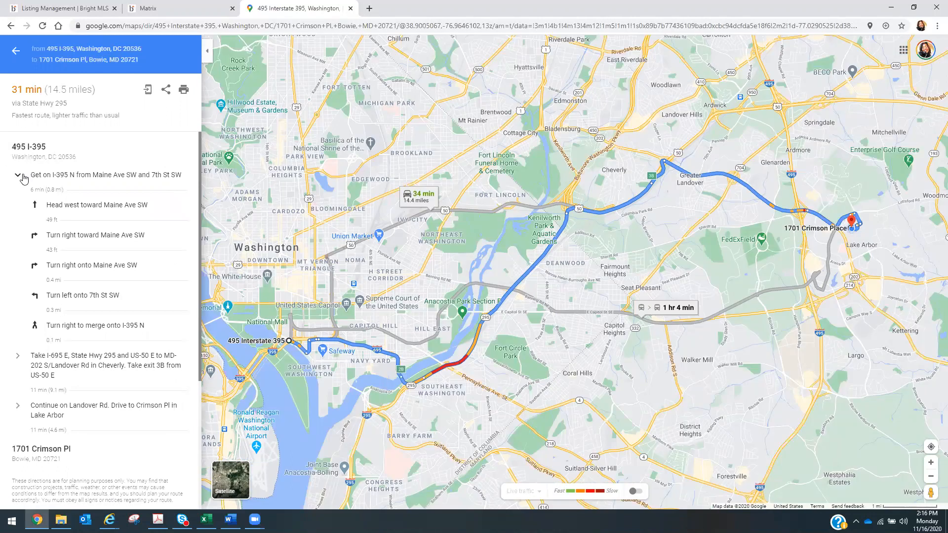
pyautogui.click(18, 175)
pyautogui.moveTo(43, 175); pyautogui.dragTo(138, 256)
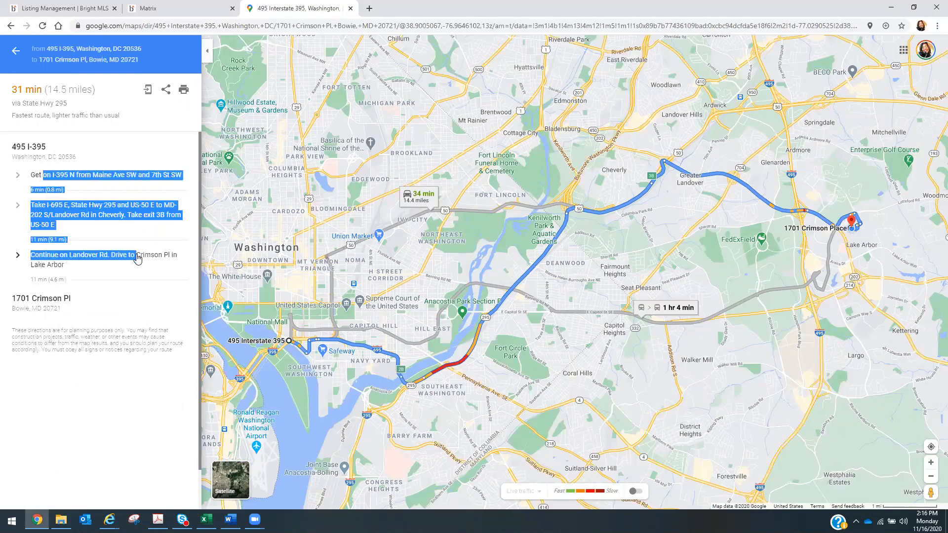
pyautogui.click(50, 168)
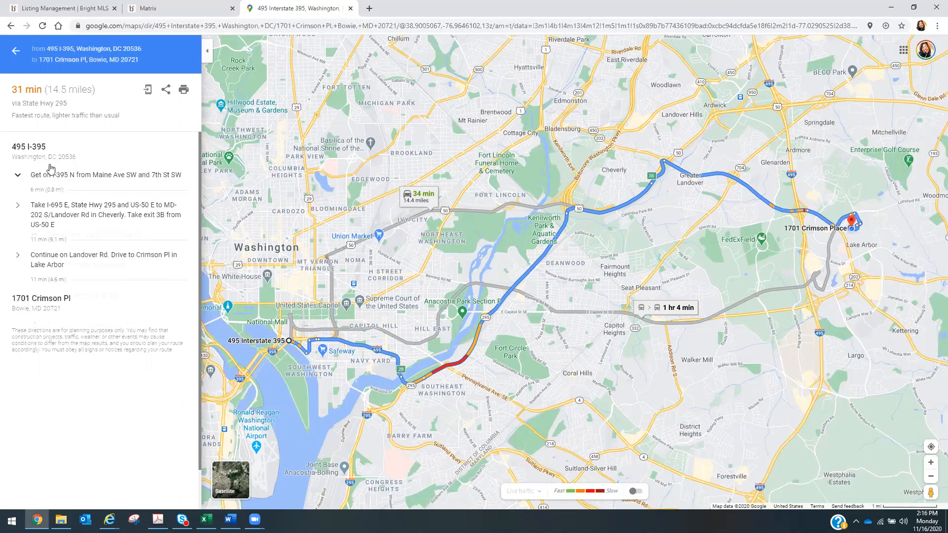
pyautogui.click(20, 176)
pyautogui.moveTo(64, 177); pyautogui.dragTo(159, 268)
pyautogui.click(19, 177)
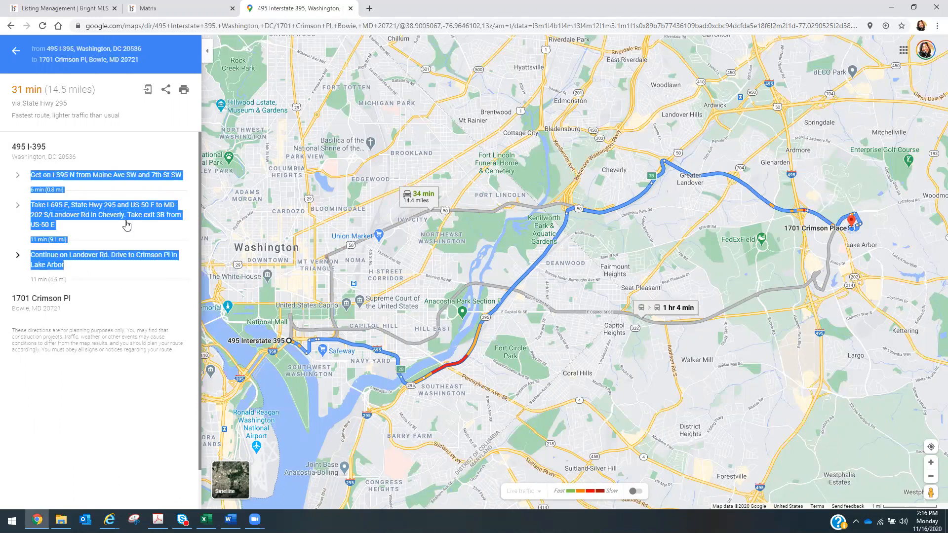
pyautogui.rightClick(117, 199)
pyautogui.click(138, 209)
pyautogui.click(169, 15)
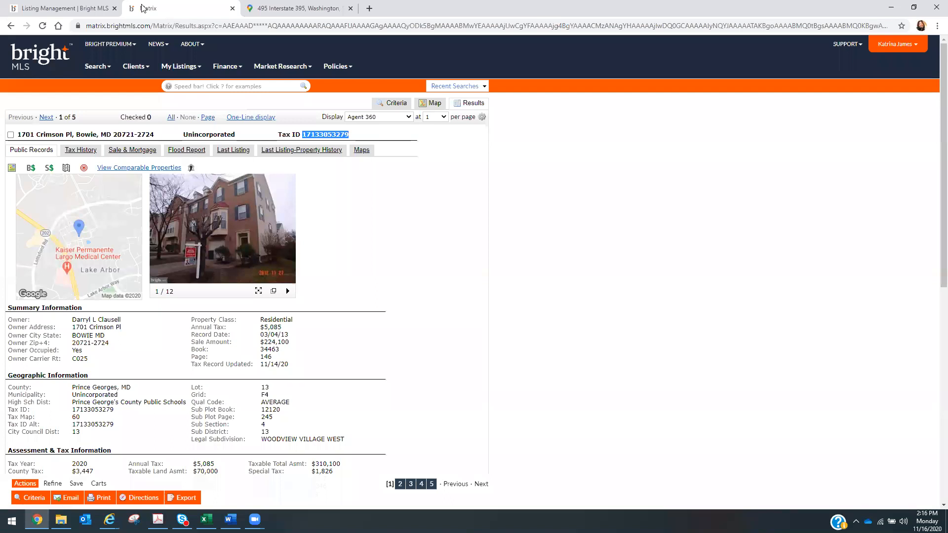
# - Paste the copied Google Maps directions into the listing's Directions box
pyautogui.click(89, 8)
pyautogui.click(181, 340)
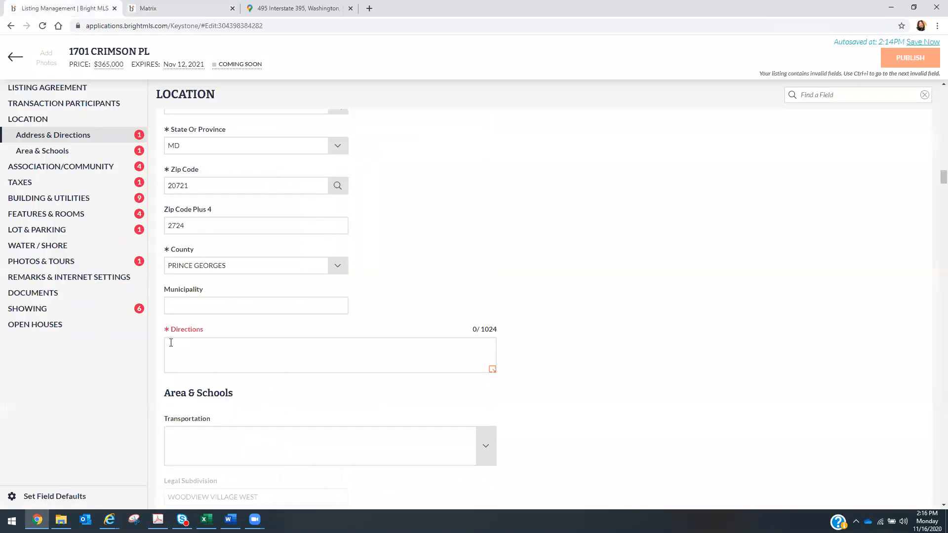
pyautogui.rightClick(171, 343)
pyautogui.click(207, 421)
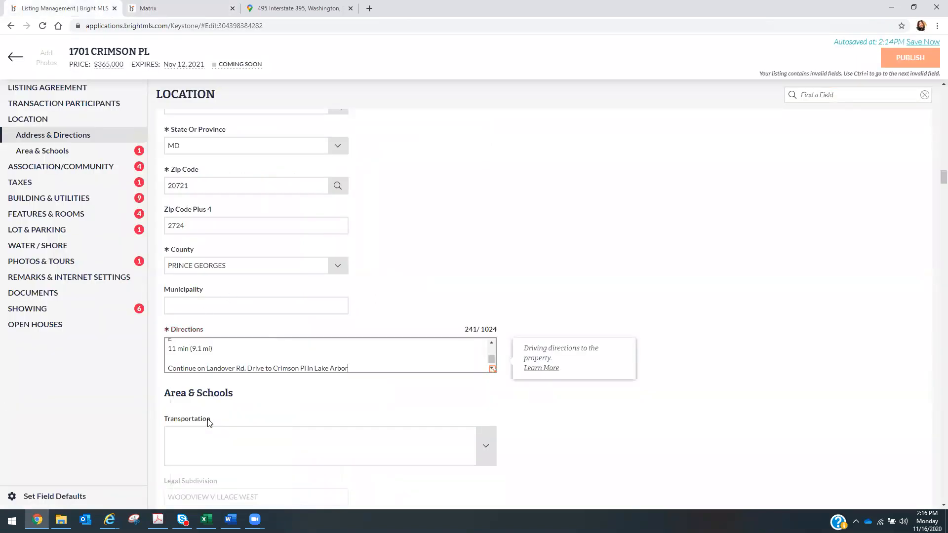
# - Delete the '6 min (0.8 mi)' and '11 min (9.1 mi)' travel-time lines from the directions
pyautogui.moveTo(492, 355); pyautogui.dragTo(493, 343)
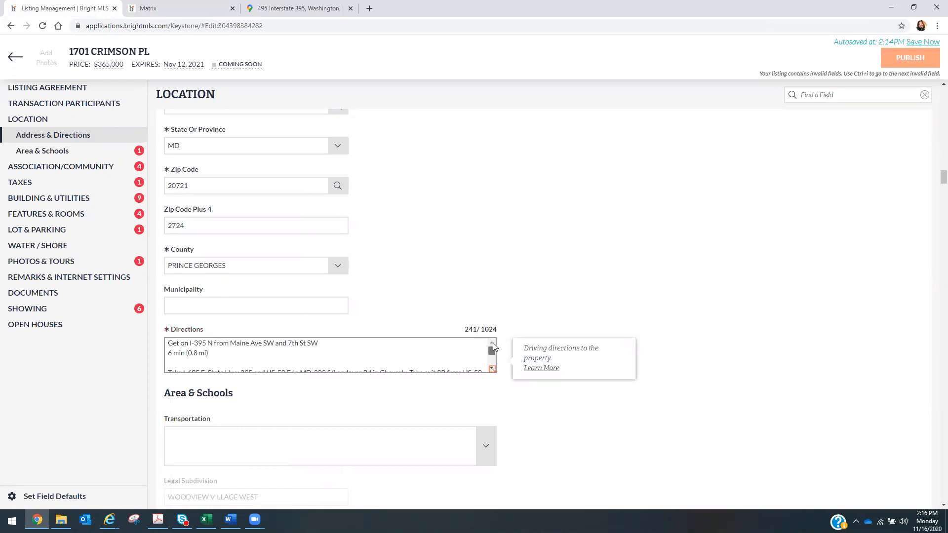
pyautogui.click(218, 354)
pyautogui.moveTo(210, 353); pyautogui.dragTo(168, 353)
pyautogui.press('BackSpace')
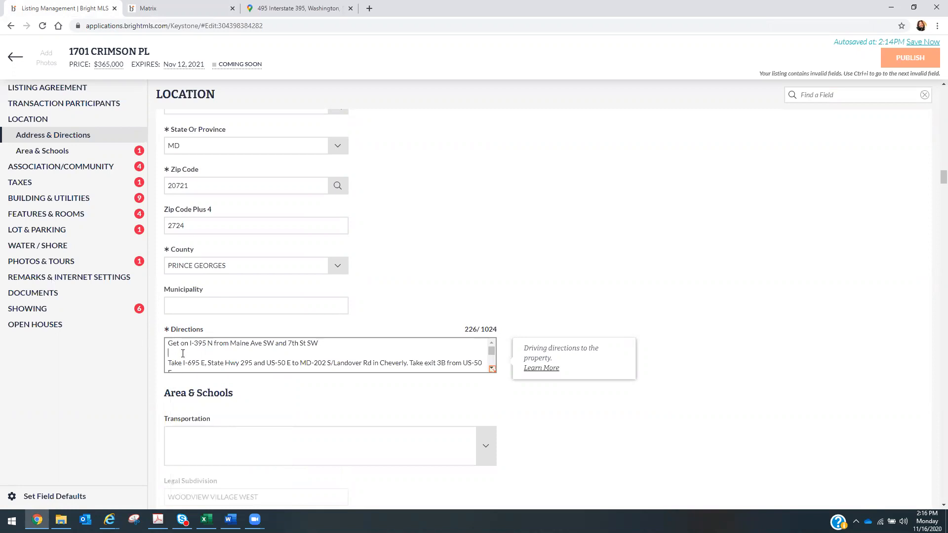
pyautogui.press('BackSpace')
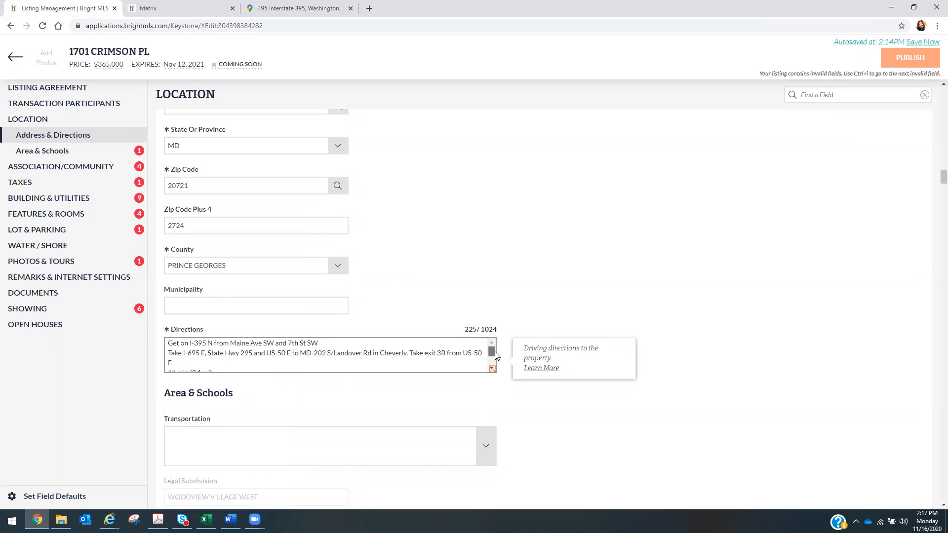
pyautogui.moveTo(496, 356); pyautogui.dragTo(497, 358)
pyautogui.moveTo(233, 364); pyautogui.dragTo(154, 317)
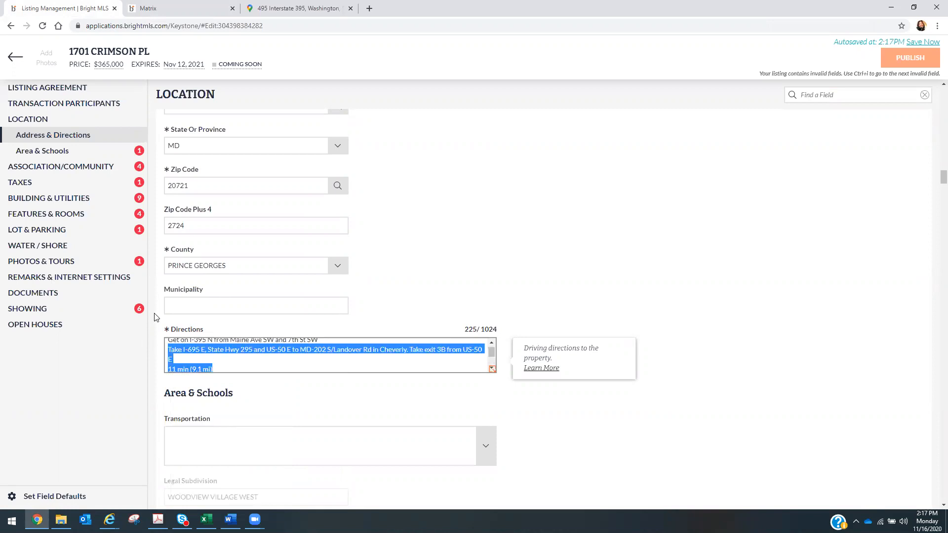
pyautogui.click(224, 366)
pyautogui.press('BackSpace')
pyautogui.press('BackSpace')
pyautogui.press('BackSpace')
pyautogui.press('BackSpace')
pyautogui.press('BackSpace')
pyautogui.press('BackSpace')
pyautogui.press('BackSpace')
pyautogui.press('BackSpace')
pyautogui.press('BackSpace')
pyautogui.press('BackSpace')
pyautogui.press('BackSpace')
pyautogui.press('BackSpace')
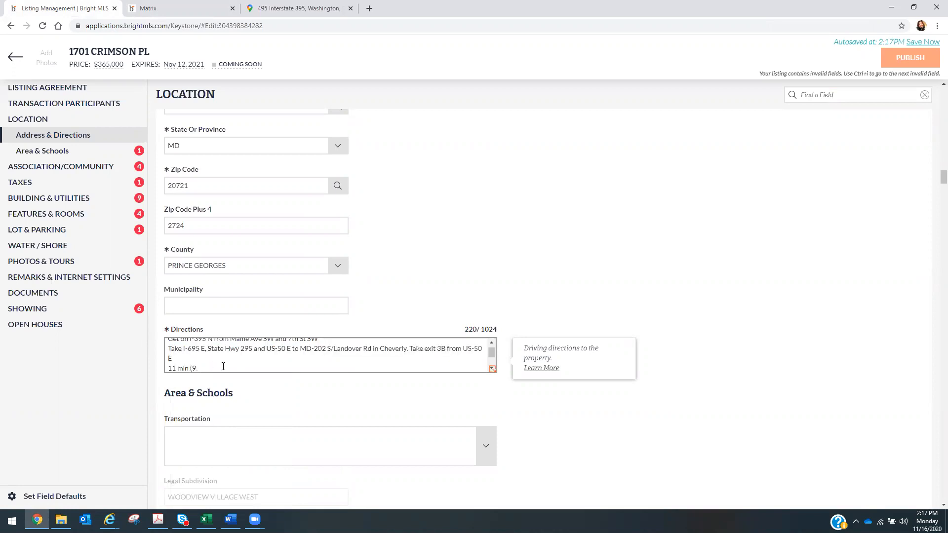
pyautogui.press('BackSpace')
pyautogui.press('BackSpace')
pyautogui.press('BackSpace')
pyautogui.press('BackSpace')
# - Fix the US-50 E text and join the remaining steps into one paragraph
pyautogui.click(482, 350)
pyautogui.write('E')
pyautogui.click(199, 361)
pyautogui.press('BackSpace')
pyautogui.scroll(-2, 491, 351)
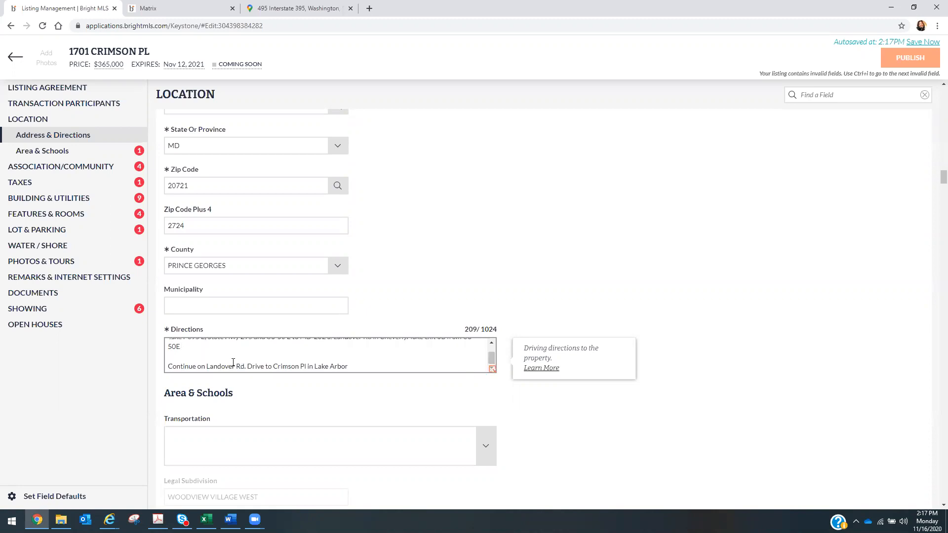
pyautogui.press('BackSpace')
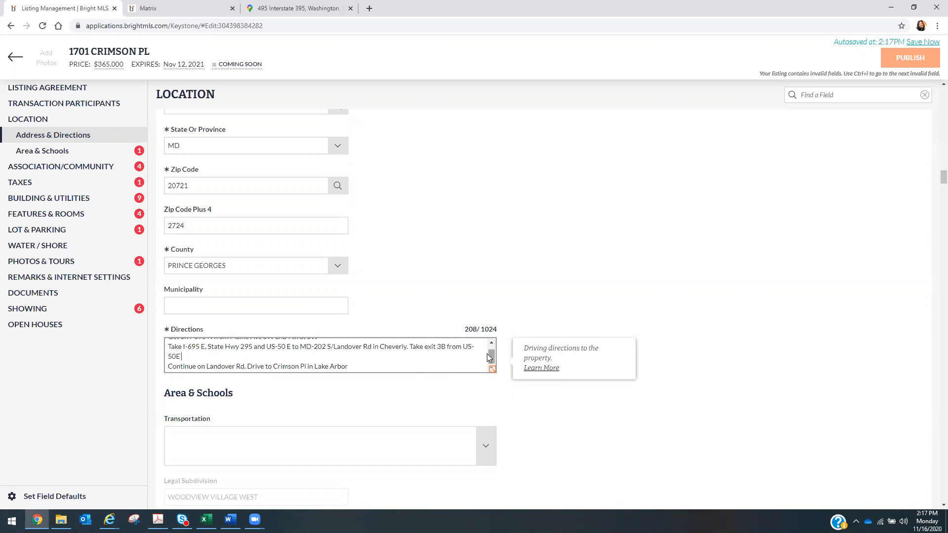
pyautogui.moveTo(492, 357); pyautogui.dragTo(492, 355)
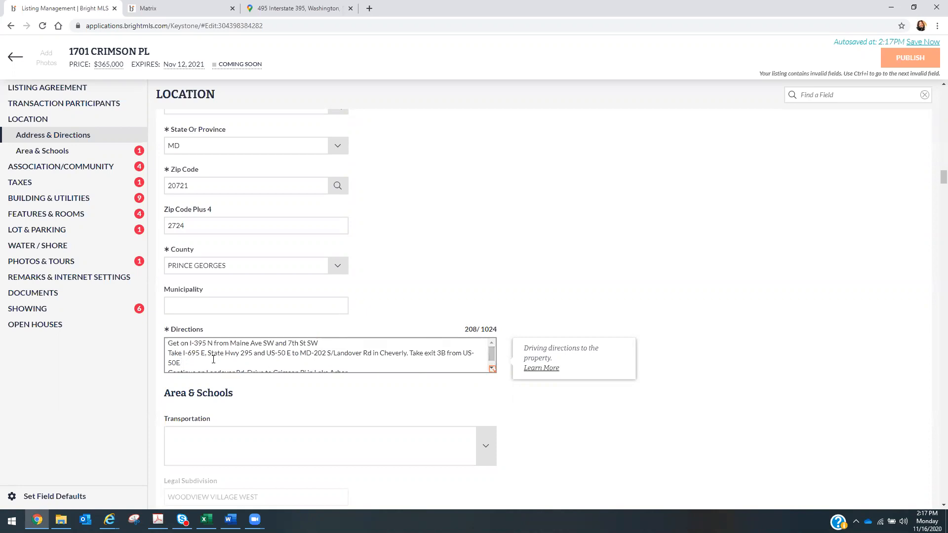
pyautogui.click(168, 352)
pyautogui.press('BackSpace')
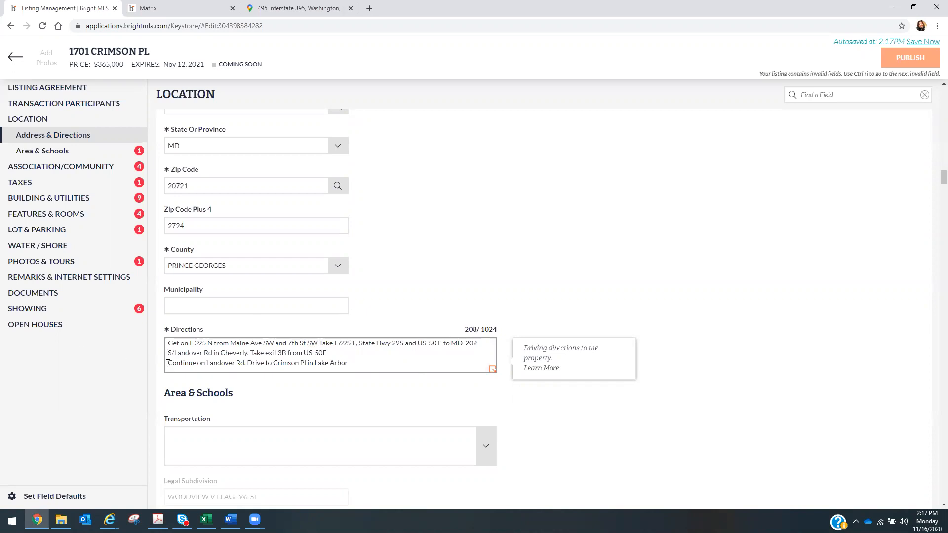
pyautogui.click(168, 364)
pyautogui.press('BackSpace')
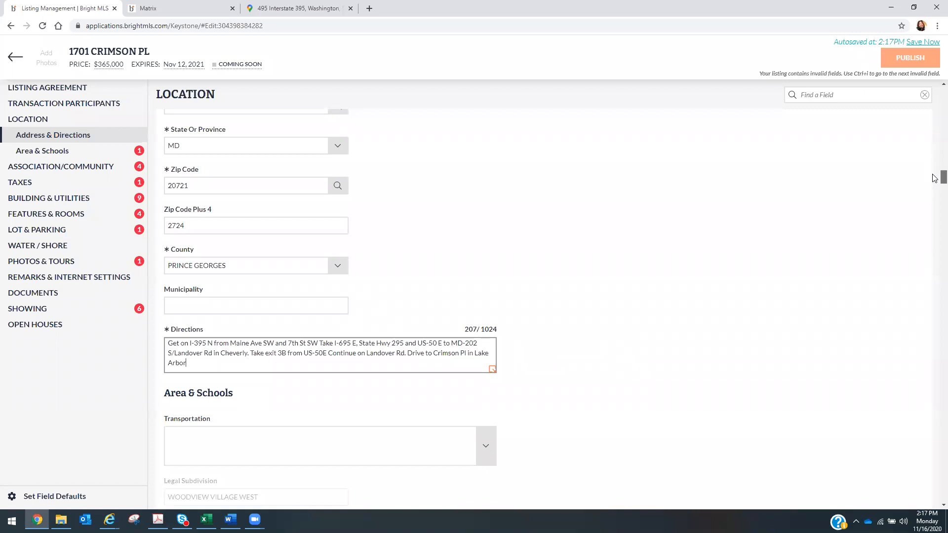
# - Type 'Woodv' in Subdivision/Neighborhood, pick WOODVIEW VILLAGE WEST, then view the Matrix public record
pyautogui.scroll(-2, 935, 178)
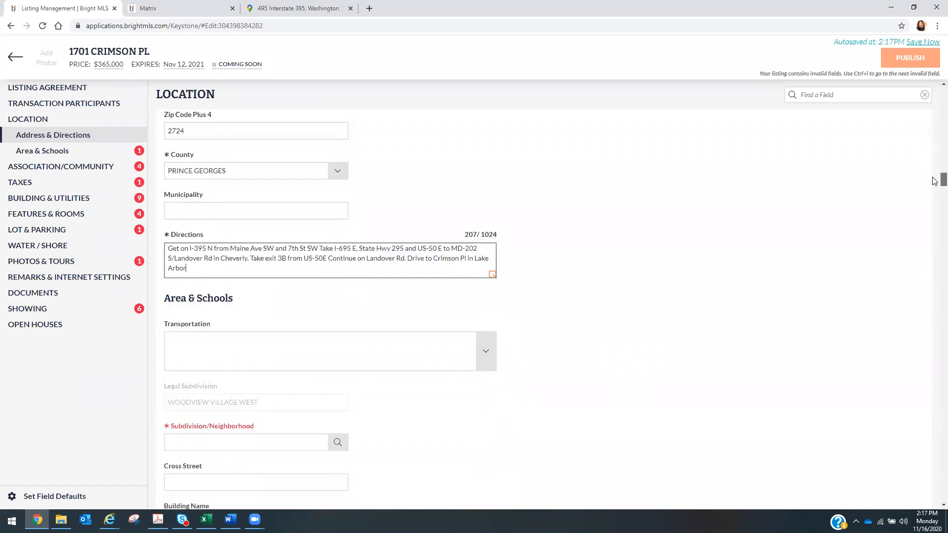
pyautogui.scroll(-2, 935, 181)
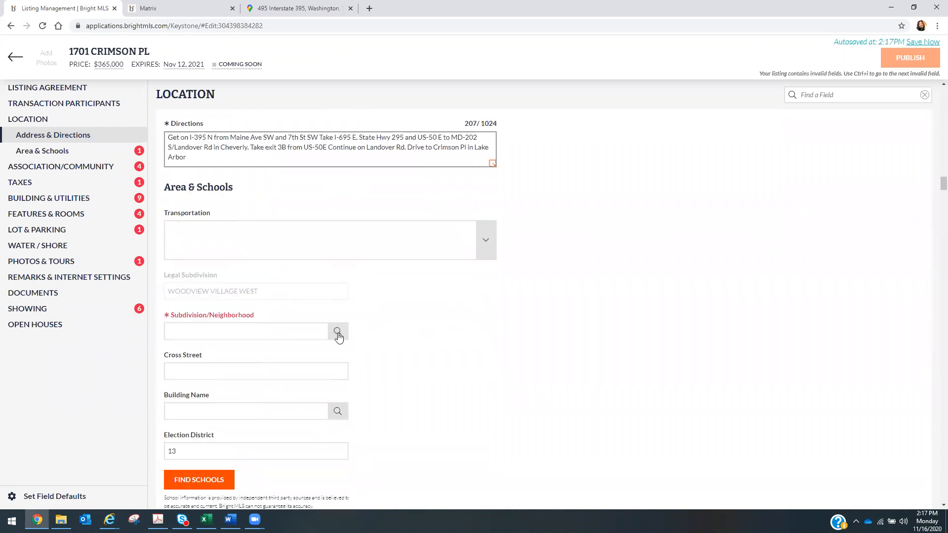
pyautogui.click(242, 332)
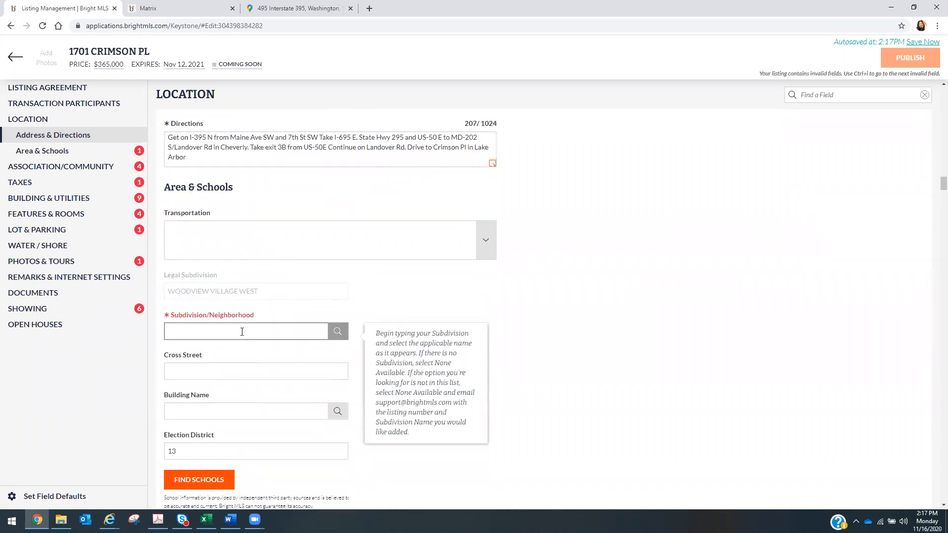
pyautogui.write('Wood')
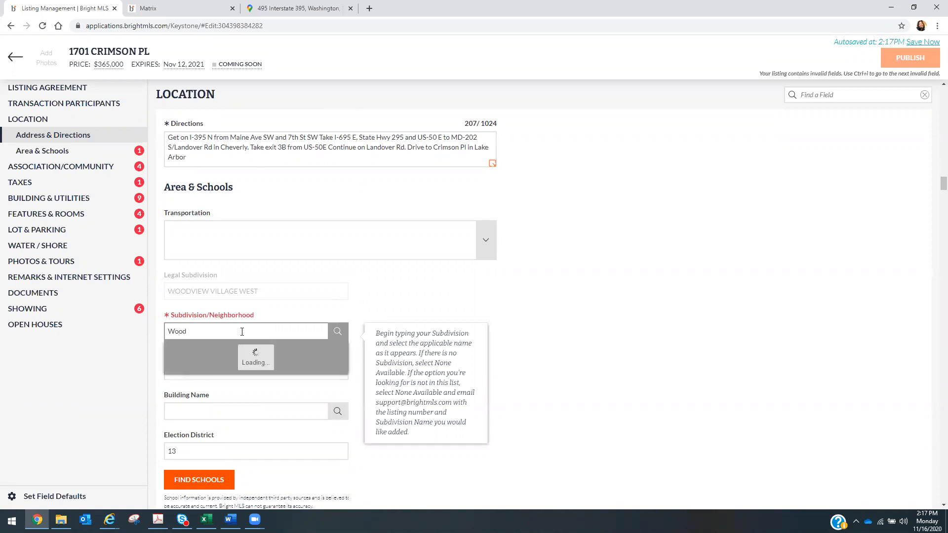
pyautogui.write('v')
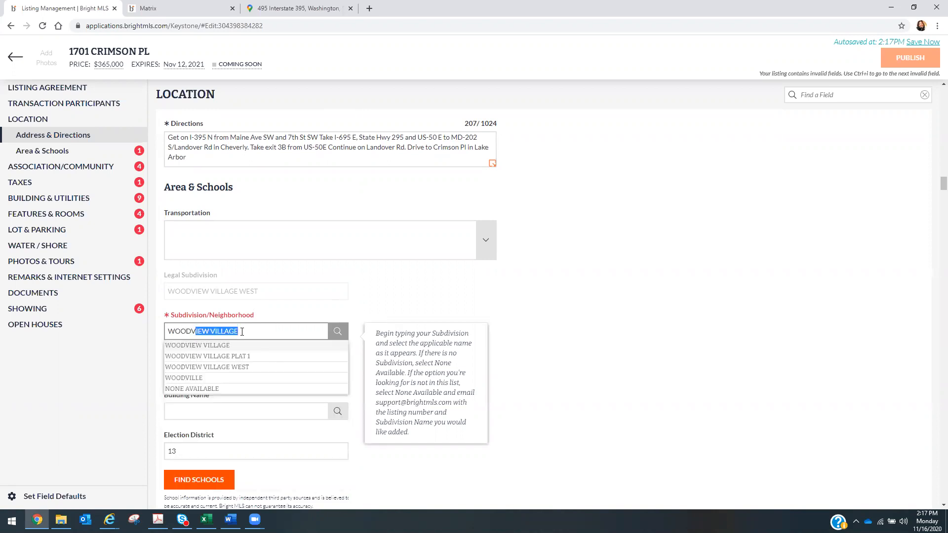
pyautogui.click(249, 368)
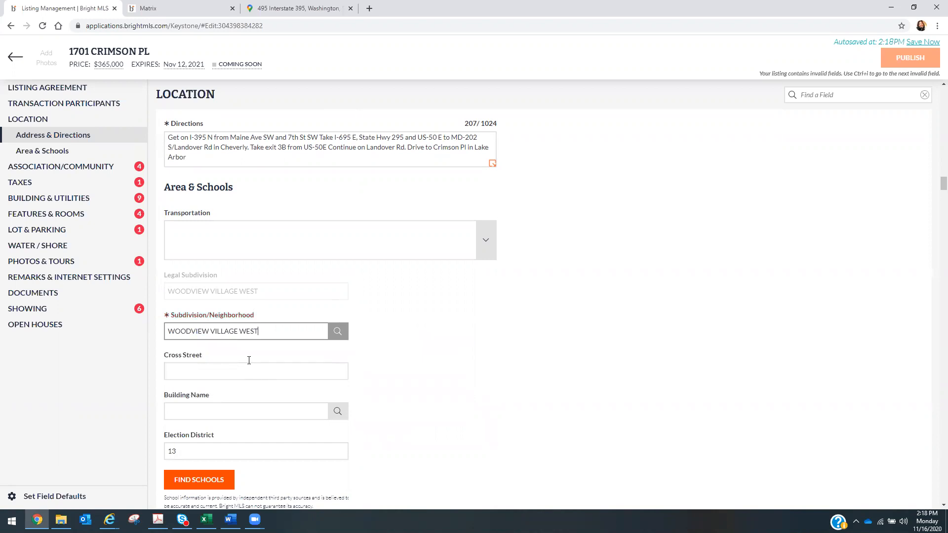
pyautogui.click(174, 10)
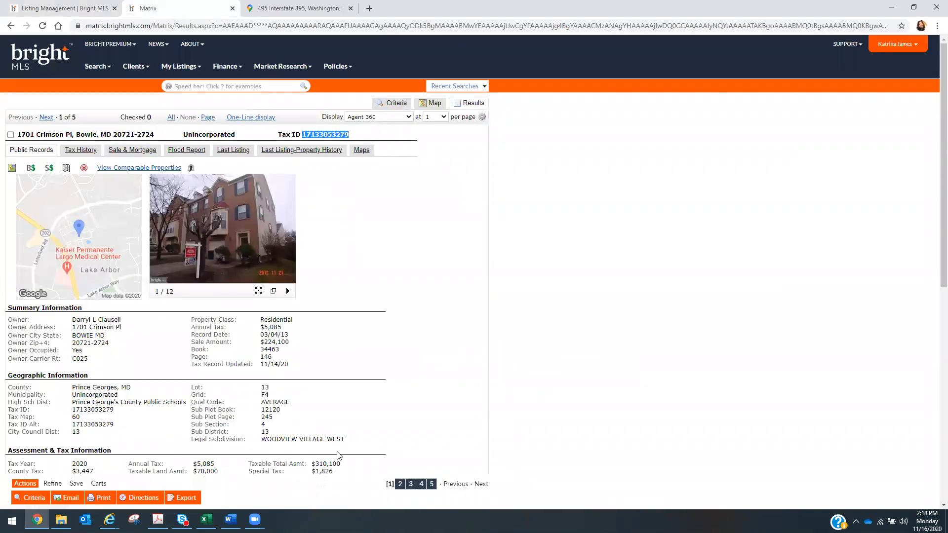
# - Copy WOODVIEW VILLAGE WEST from the public record's Legal Subdivision and paste it into Subdivision/Neighborhood
pyautogui.click(263, 440)
pyautogui.moveTo(264, 439); pyautogui.dragTo(368, 439)
pyautogui.rightClick(325, 439)
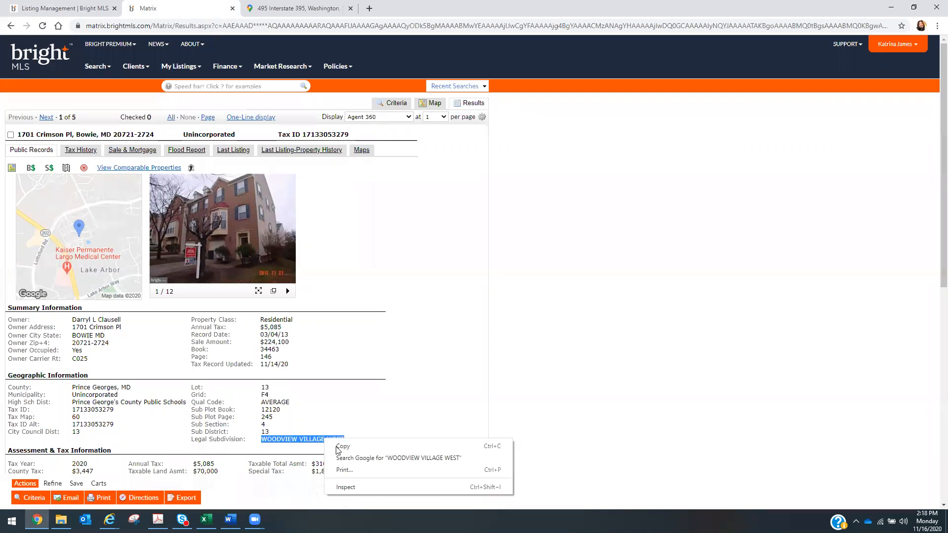
pyautogui.click(341, 447)
pyautogui.click(88, 8)
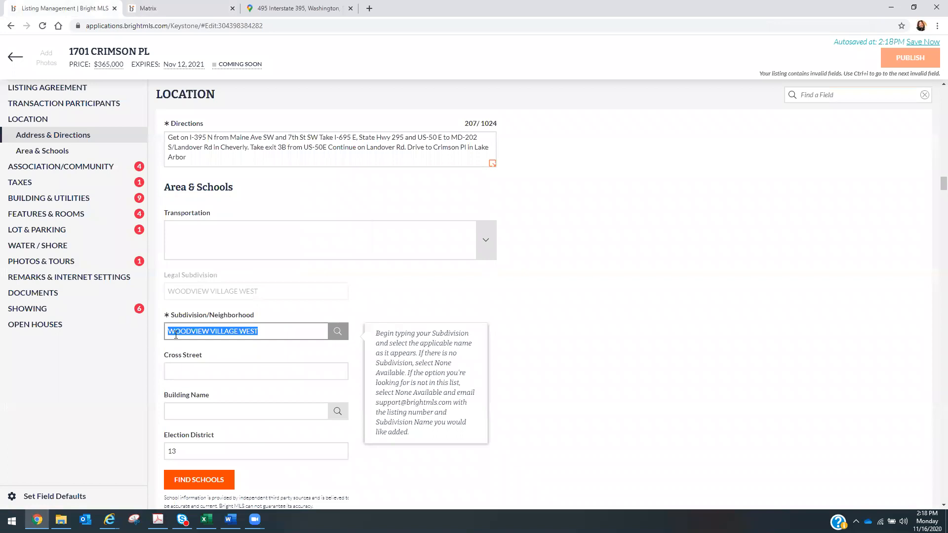
pyautogui.moveTo(216, 336); pyautogui.dragTo(169, 332)
pyautogui.rightClick(181, 331)
pyautogui.click(209, 375)
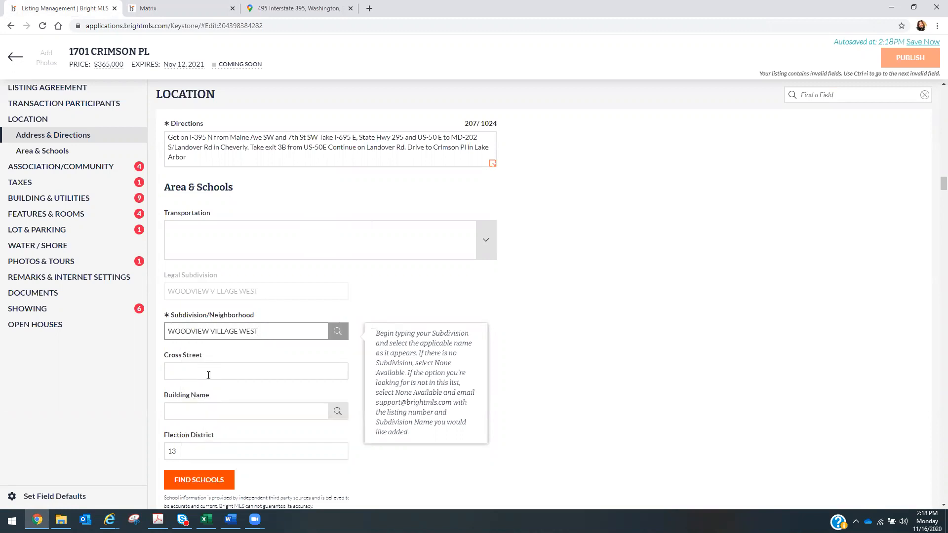
pyautogui.click(663, 287)
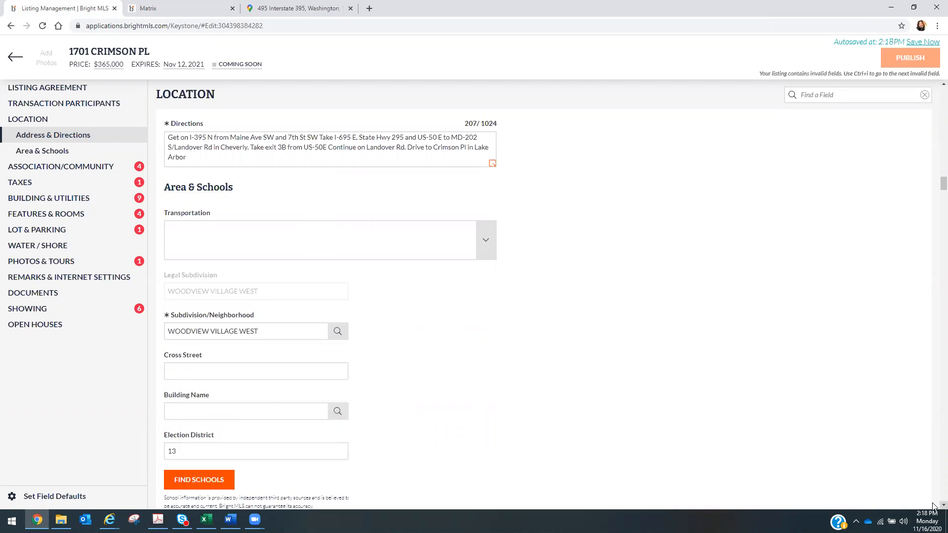
# - Scroll down to the School District, High, Middle and Elementary School fields
pyautogui.scroll(-3, 933, 505)
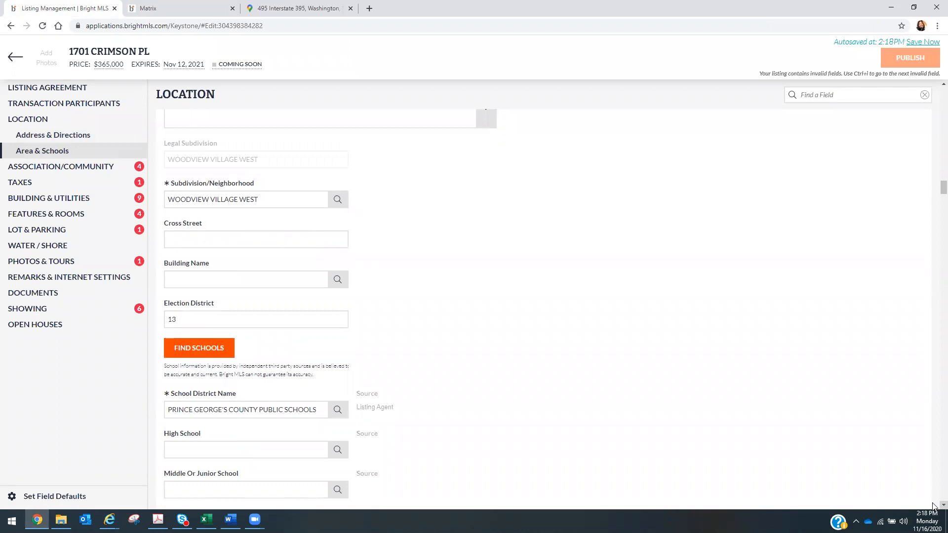
pyautogui.scroll(-3, 933, 506)
pyautogui.scroll(-1, 932, 505)
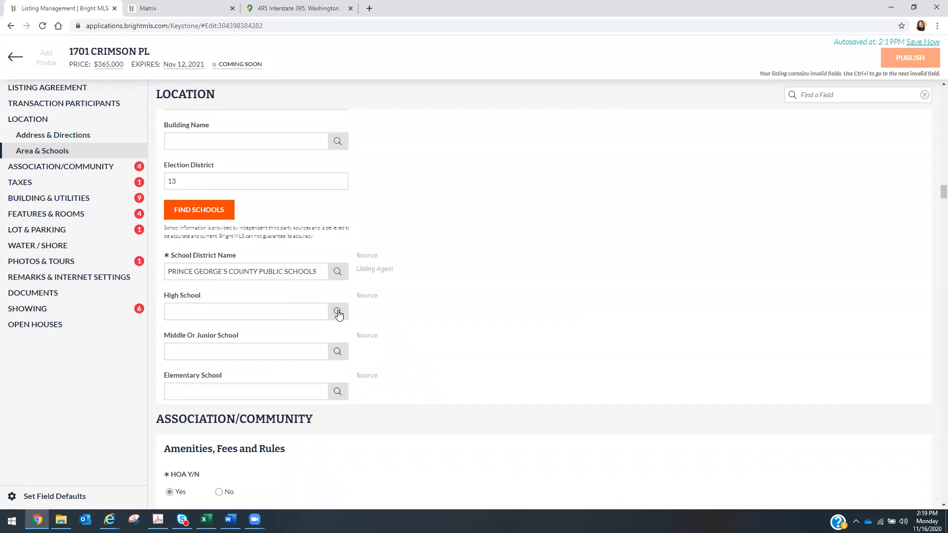
# - Search 'Charles' in High School and select CHARLES HERBERT FLOWERS, leaving Middle School blank
pyautogui.click(243, 310)
pyautogui.write('F')
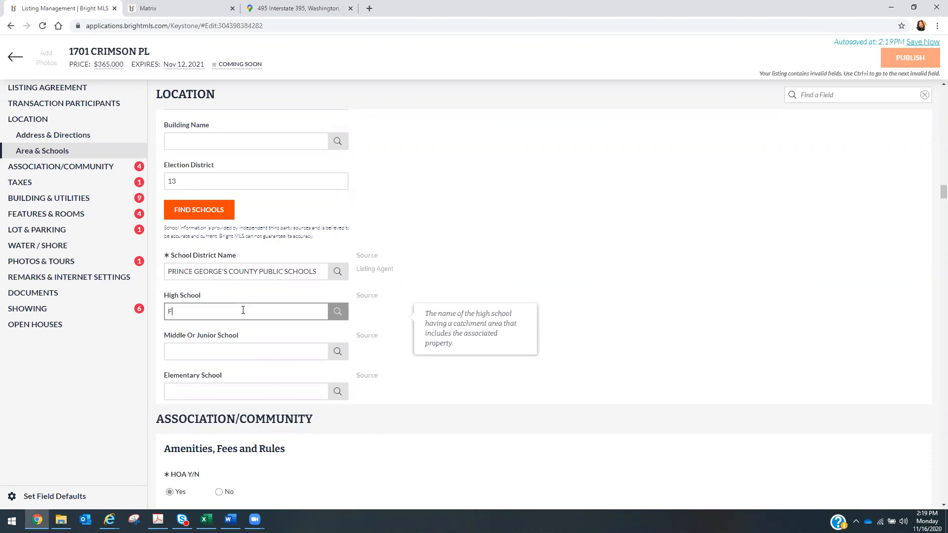
pyautogui.write('lowers')
pyautogui.press('BackSpace')
pyautogui.press('BackSpace')
pyautogui.press('BackSpace')
pyautogui.press('BackSpace')
pyautogui.press('BackSpace')
pyautogui.press('BackSpace')
pyautogui.press('BackSpace')
pyautogui.write('Charles')
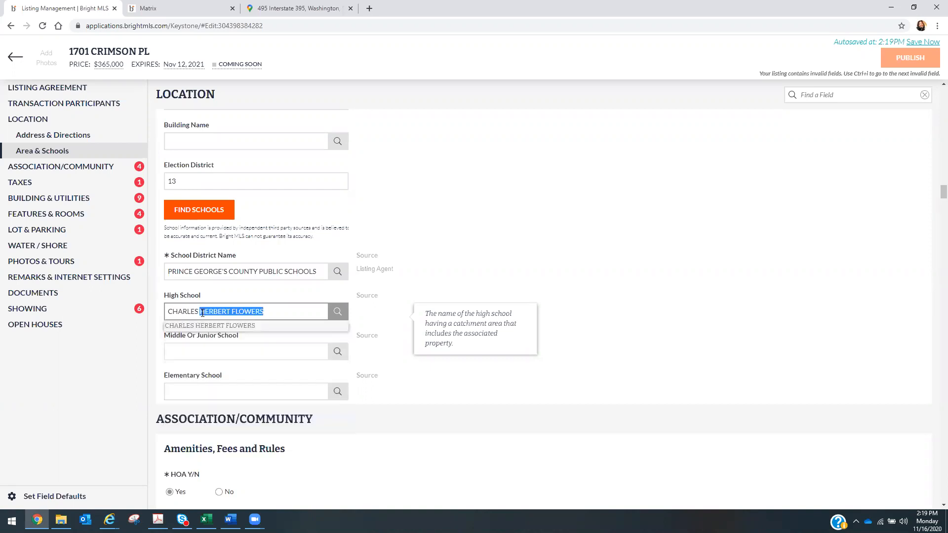
pyautogui.click(216, 327)
pyautogui.click(211, 352)
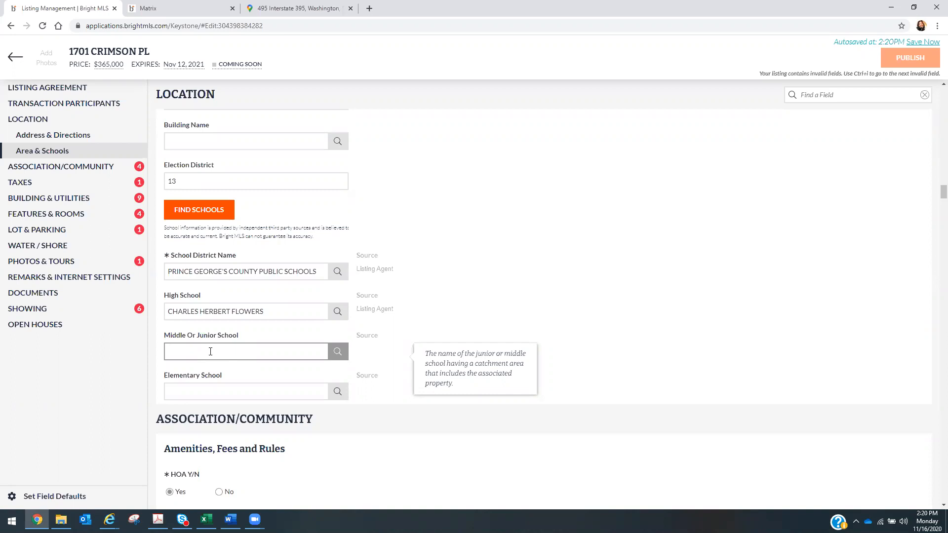
pyautogui.click(503, 283)
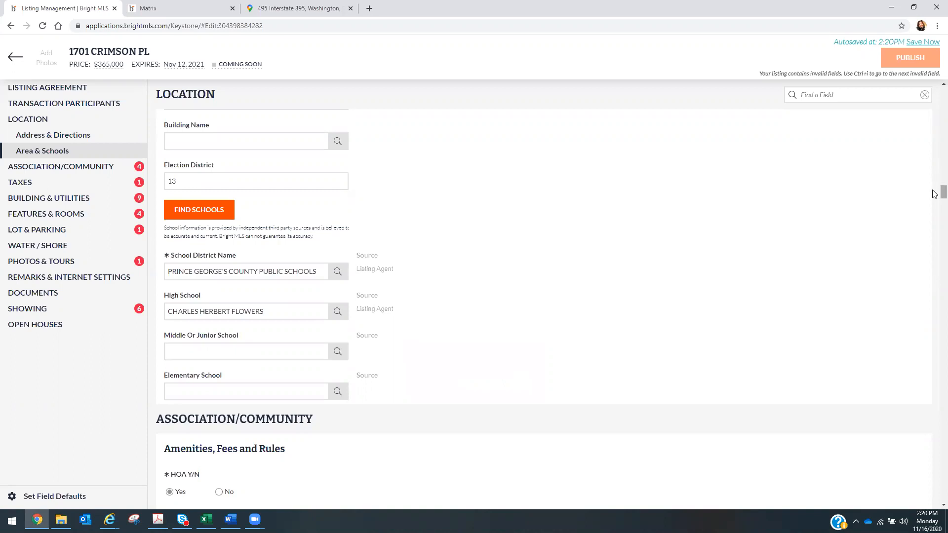
# - Enter an HOA fee of 85 with a Monthly payment frequency
pyautogui.moveTo(934, 195); pyautogui.dragTo(935, 204)
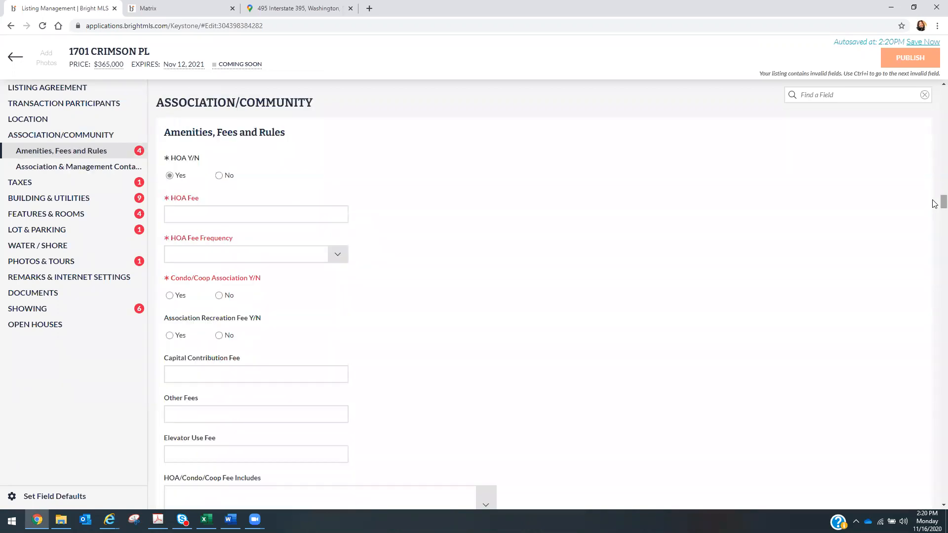
pyautogui.click(206, 214)
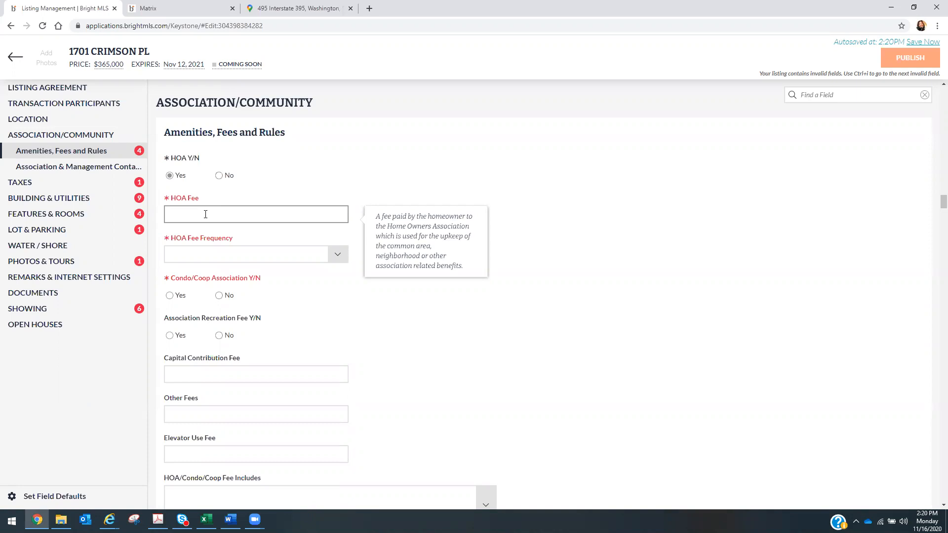
pyautogui.write('85')
pyautogui.click(218, 248)
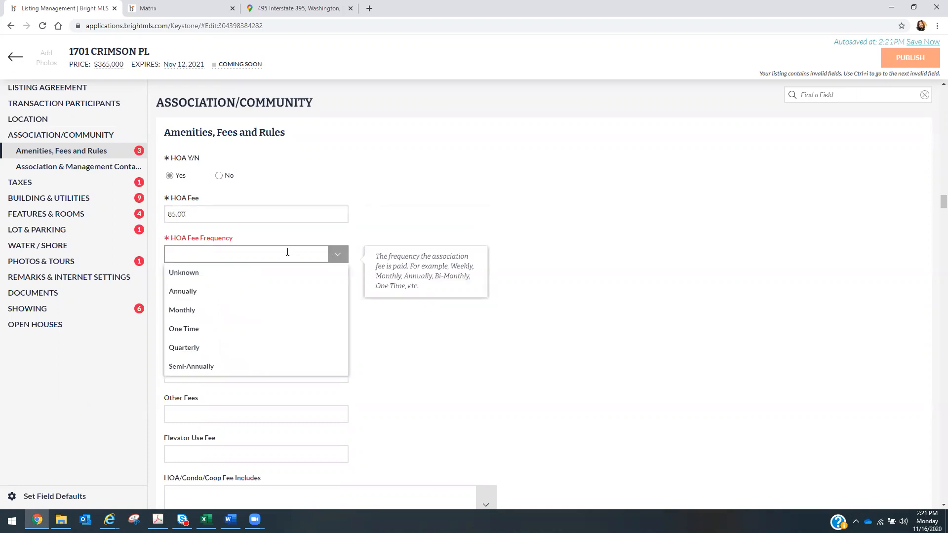
pyautogui.click(276, 311)
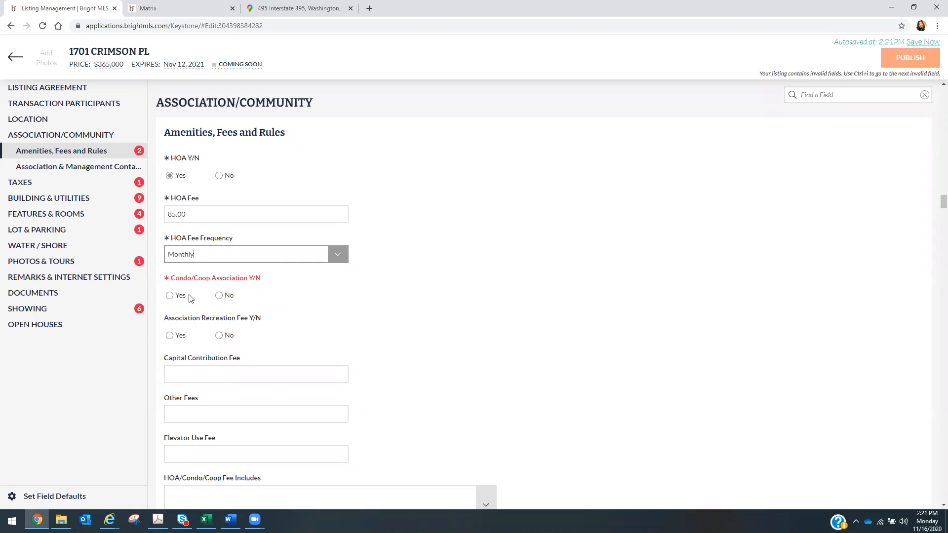
# - Answer No to Condo/Coop Association Y/N
pyautogui.click(172, 296)
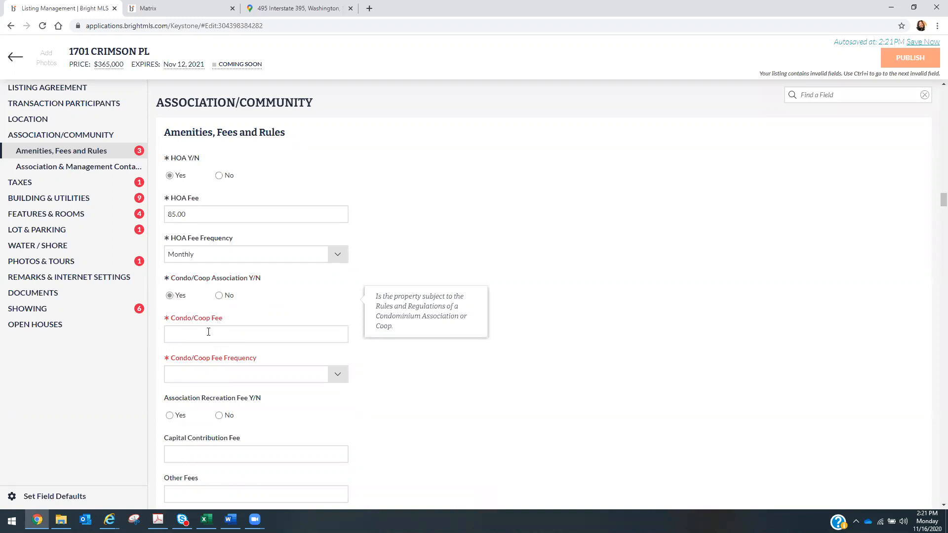
pyautogui.click(219, 296)
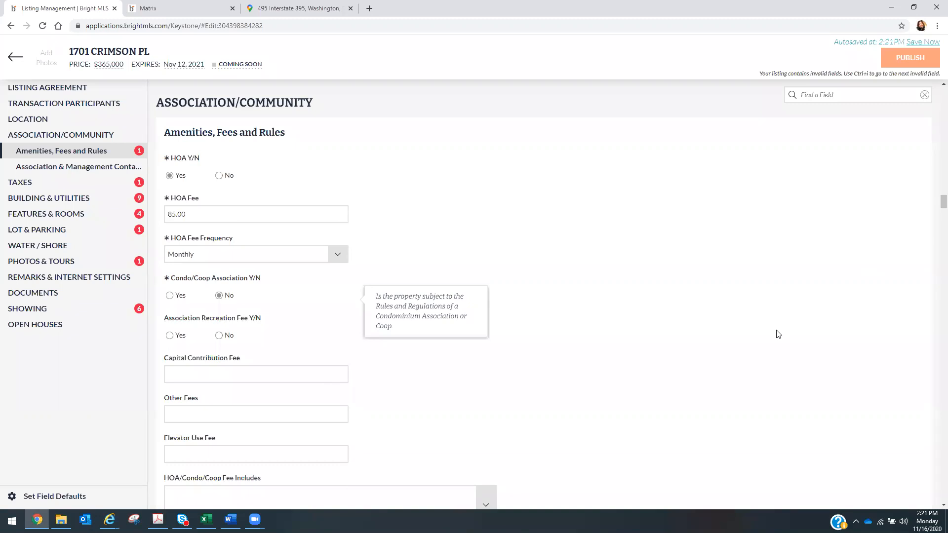
pyautogui.press('Left')
pyautogui.press('Right')
pyautogui.press('Left')
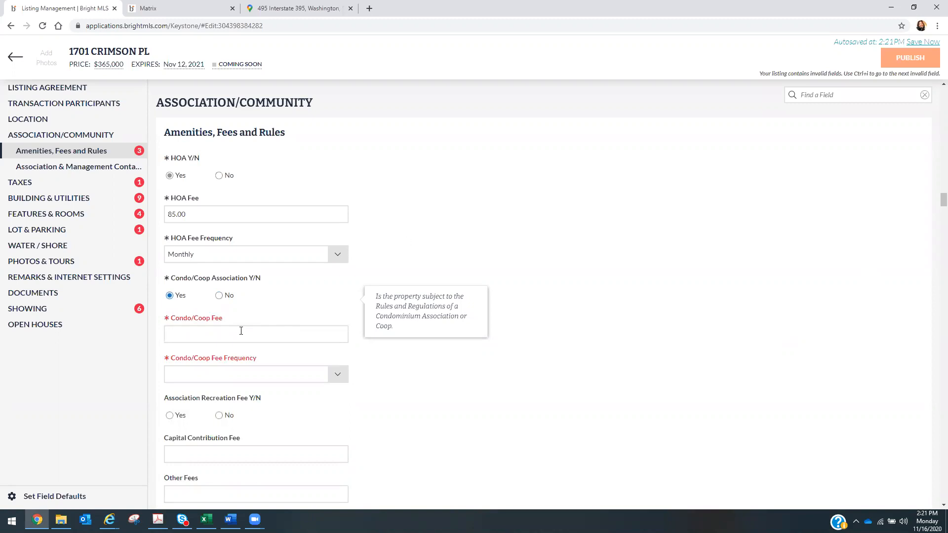
pyautogui.click(219, 296)
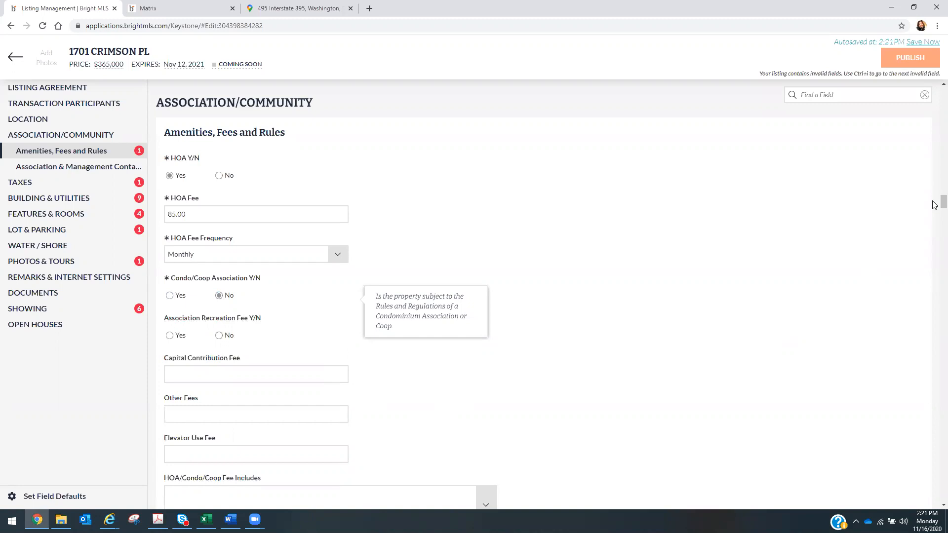
pyautogui.scroll(-1, 935, 207)
pyautogui.scroll(-6, 935, 206)
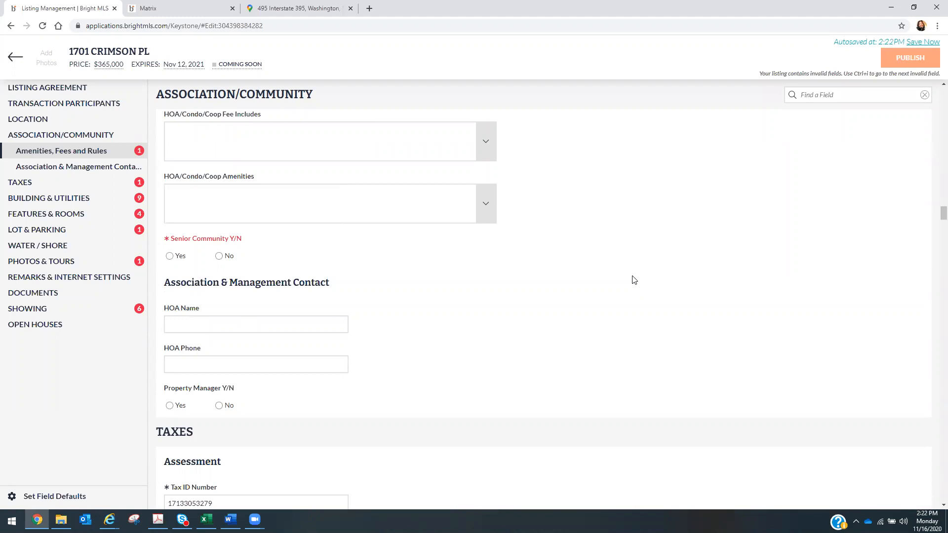
# - Set Senior Community to No and add Community Center, Pool - Outdoor, Tot Lots/Playground and Tennis Courts as HOA amenities
pyautogui.click(219, 256)
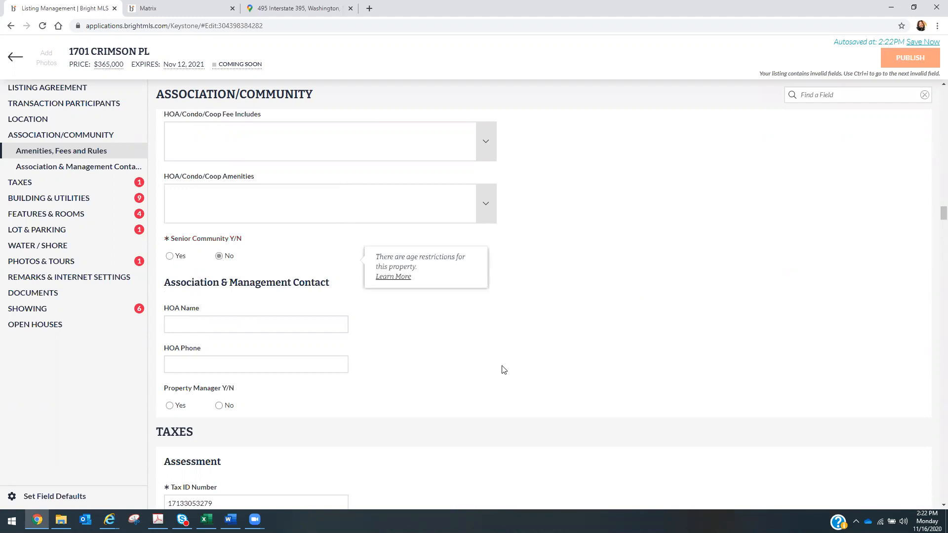
pyautogui.click(485, 206)
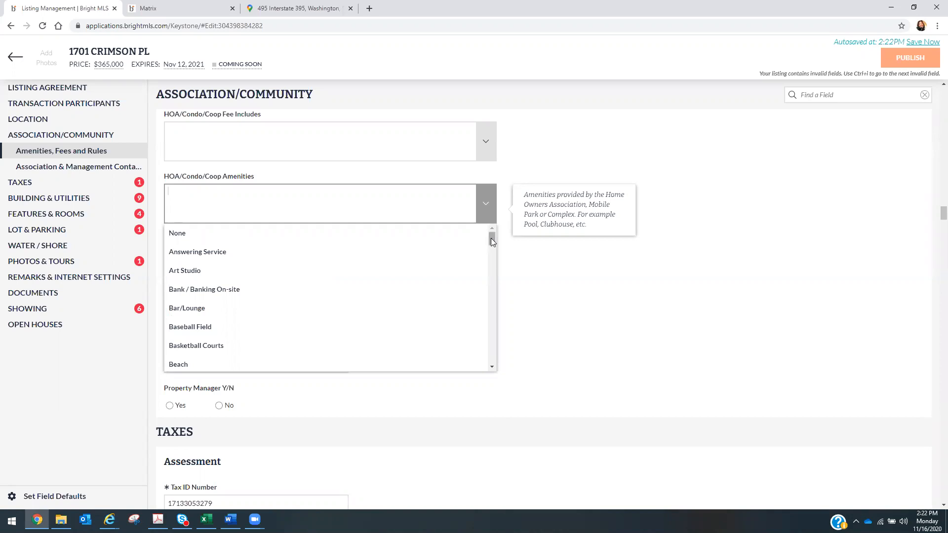
pyautogui.moveTo(491, 238); pyautogui.dragTo(487, 269)
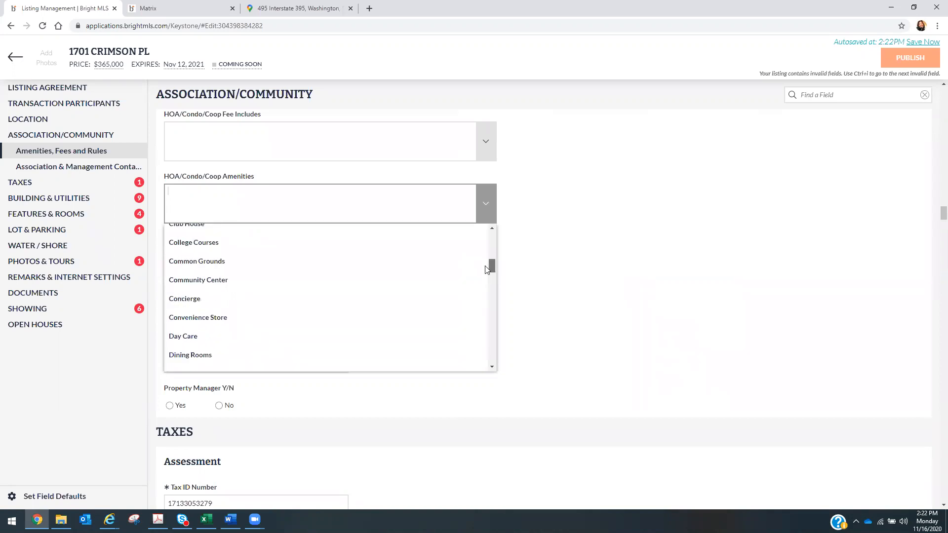
pyautogui.click(318, 281)
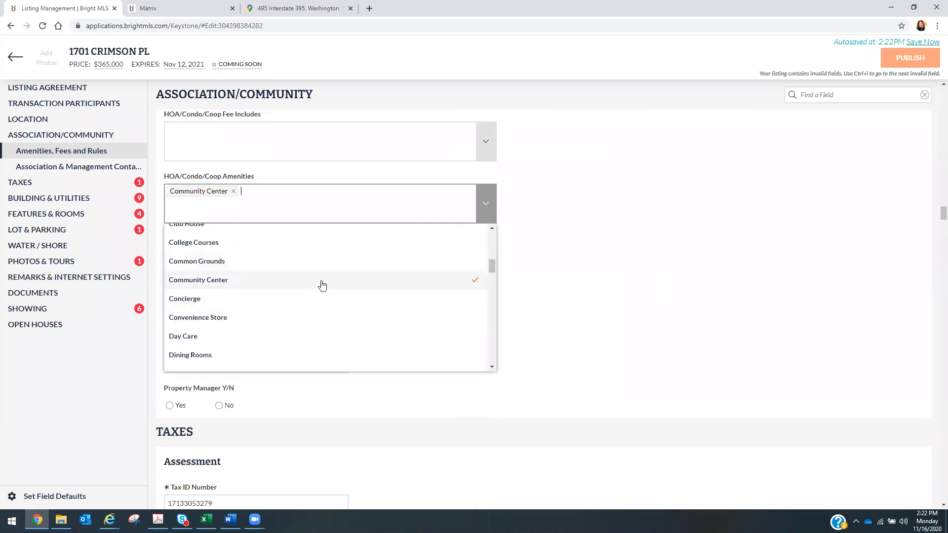
pyautogui.moveTo(490, 264); pyautogui.dragTo(477, 319)
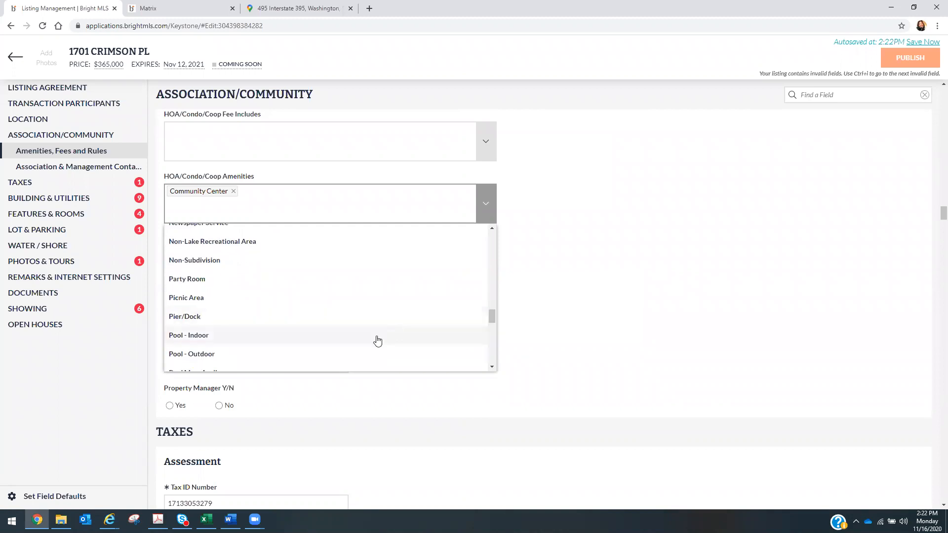
pyautogui.click(370, 355)
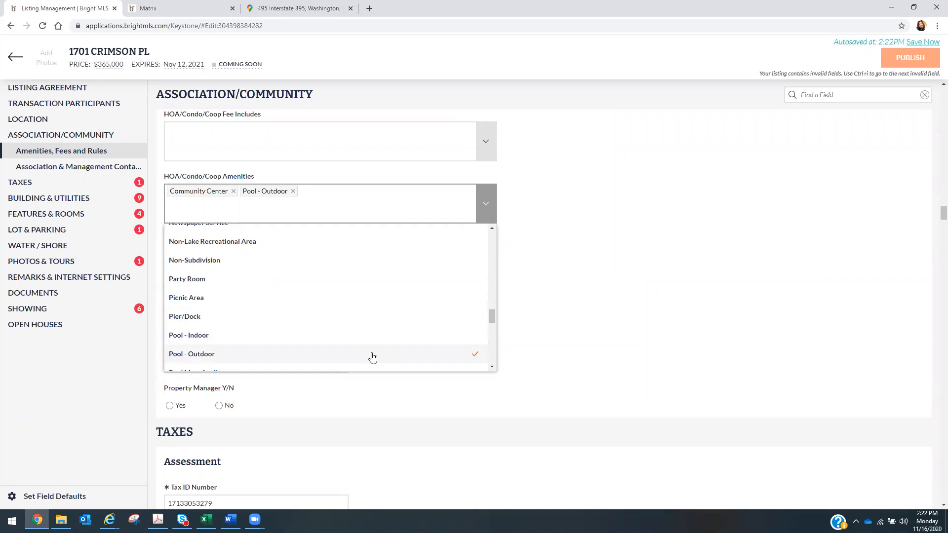
pyautogui.moveTo(491, 314); pyautogui.dragTo(482, 353)
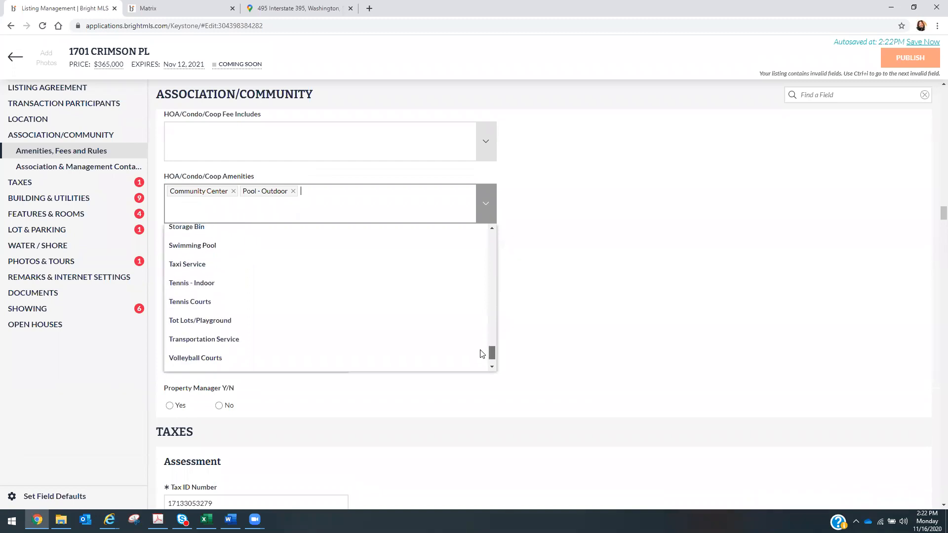
pyautogui.click(374, 326)
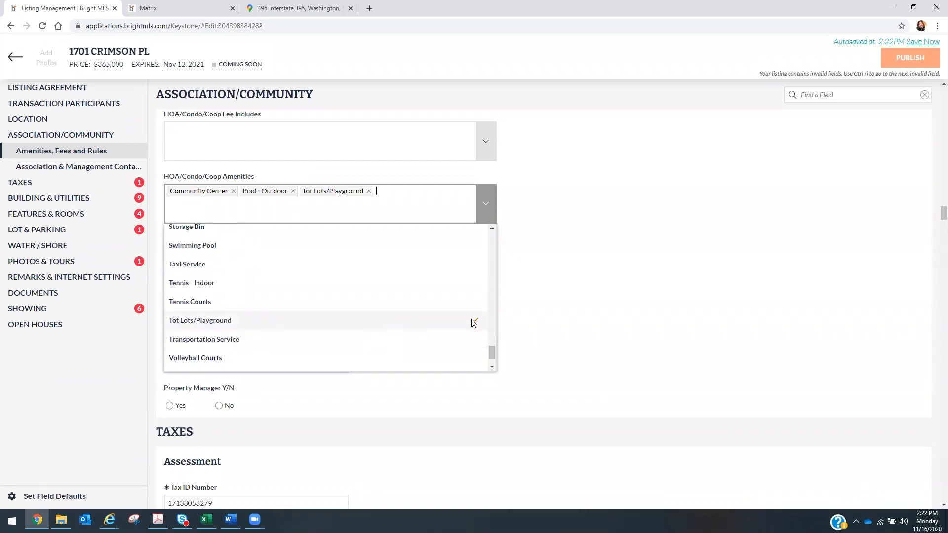
pyautogui.moveTo(491, 351); pyautogui.dragTo(491, 359)
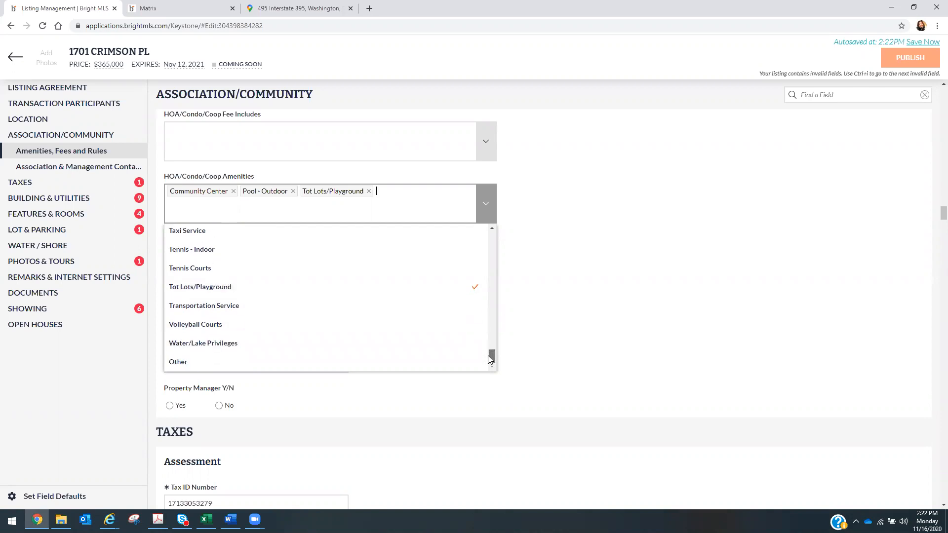
pyautogui.click(349, 274)
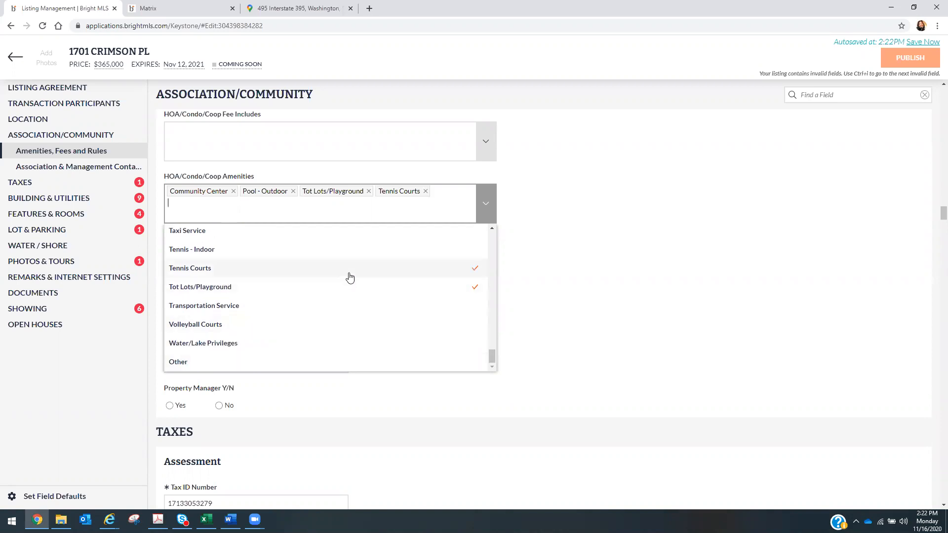
pyautogui.click(619, 283)
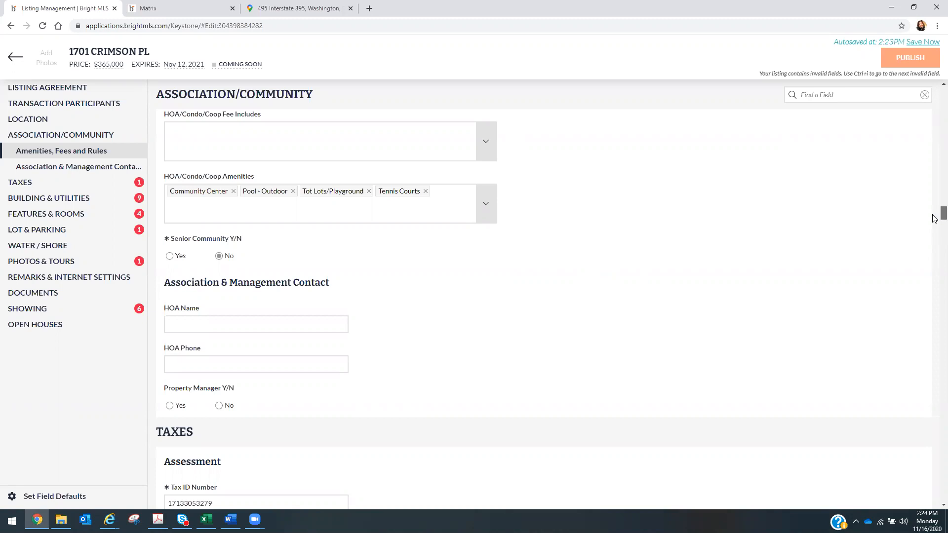
# - Close the Google Maps tab and answer Yes for In City Limits in the Tax Bill section
pyautogui.scroll(-2, 935, 219)
pyautogui.scroll(-3, 935, 219)
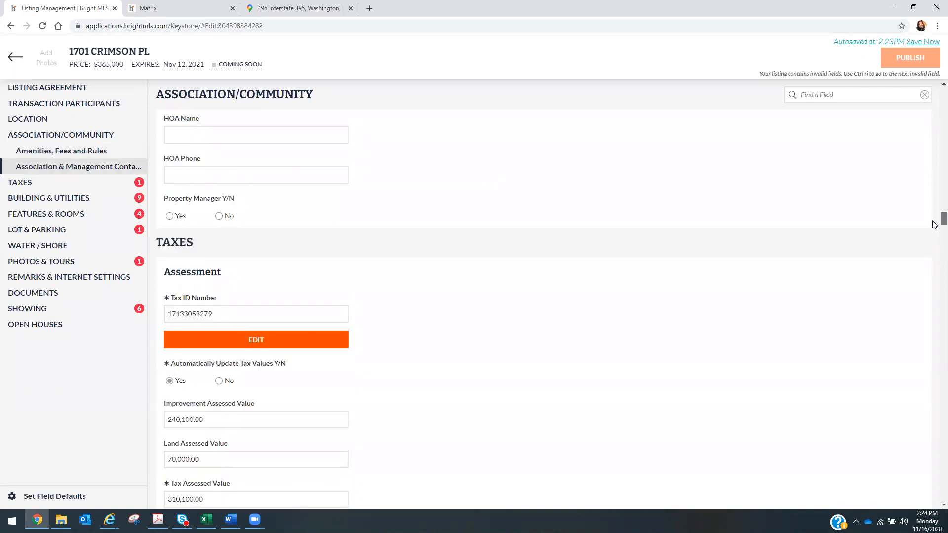
pyautogui.scroll(-18, 935, 224)
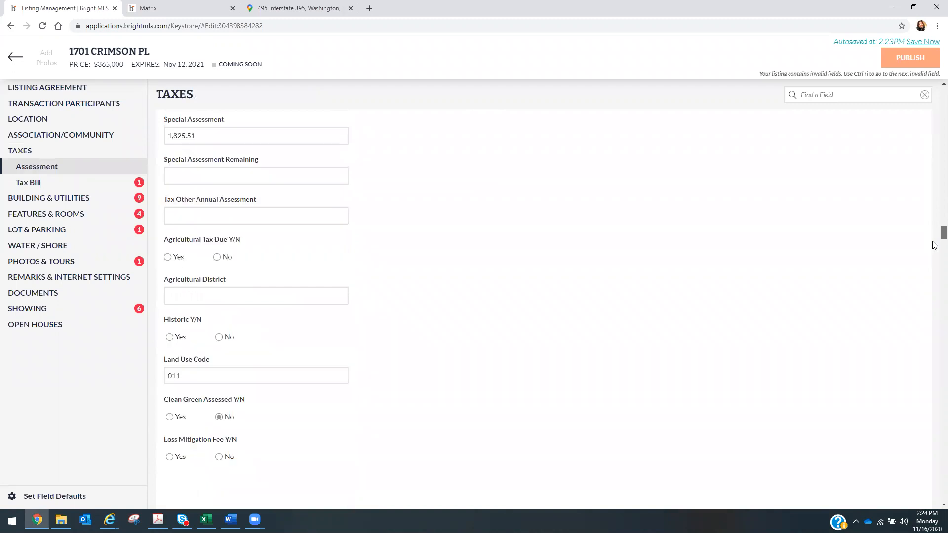
pyautogui.scroll(-3, 935, 256)
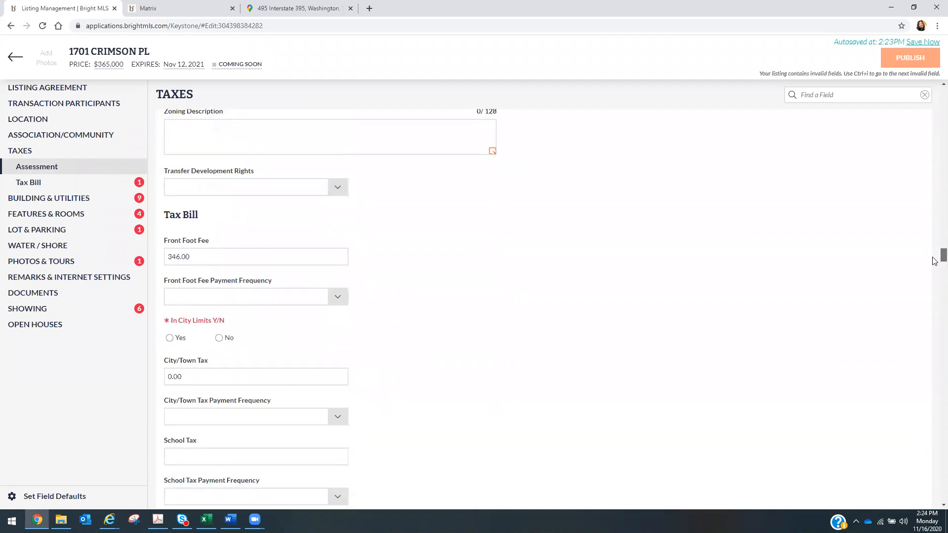
pyautogui.scroll(4, 935, 260)
pyautogui.scroll(-4, 935, 255)
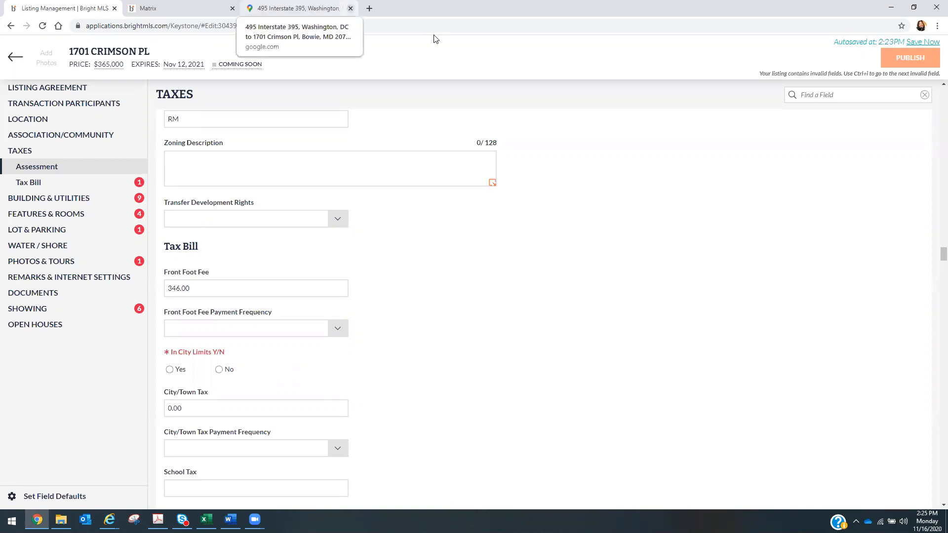
pyautogui.click(350, 9)
pyautogui.click(169, 371)
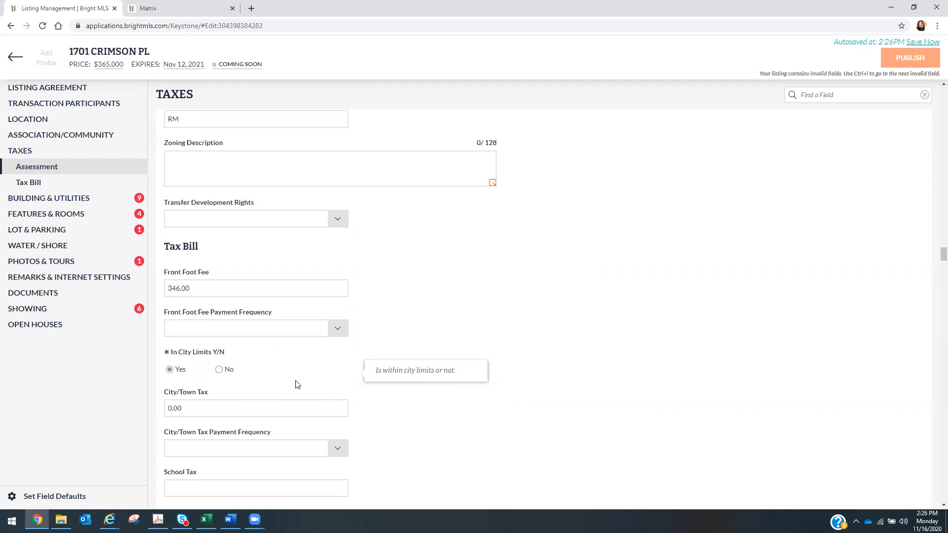
# - Keep In City Limits set to Yes in the Tax Bill section
pyautogui.press('Right')
pyautogui.scroll(1, 298, 385)
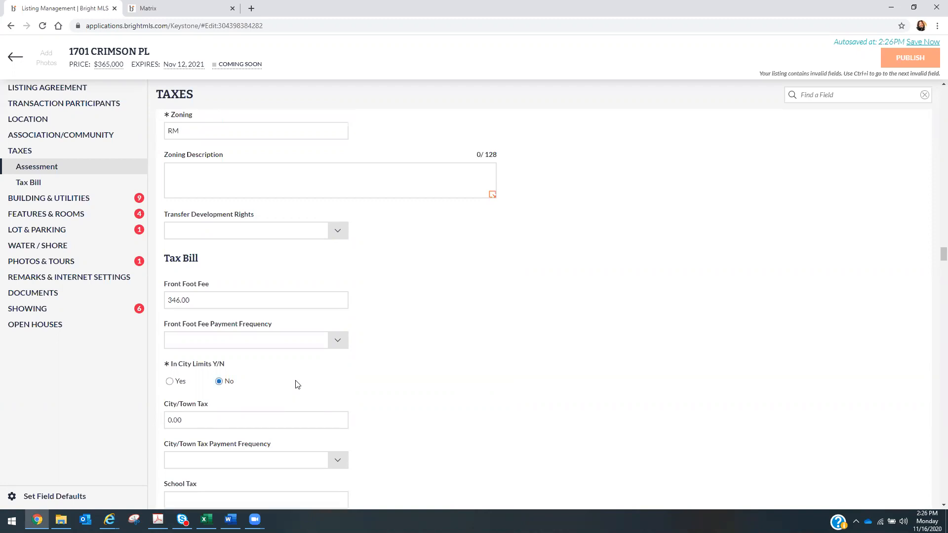
pyautogui.click(170, 419)
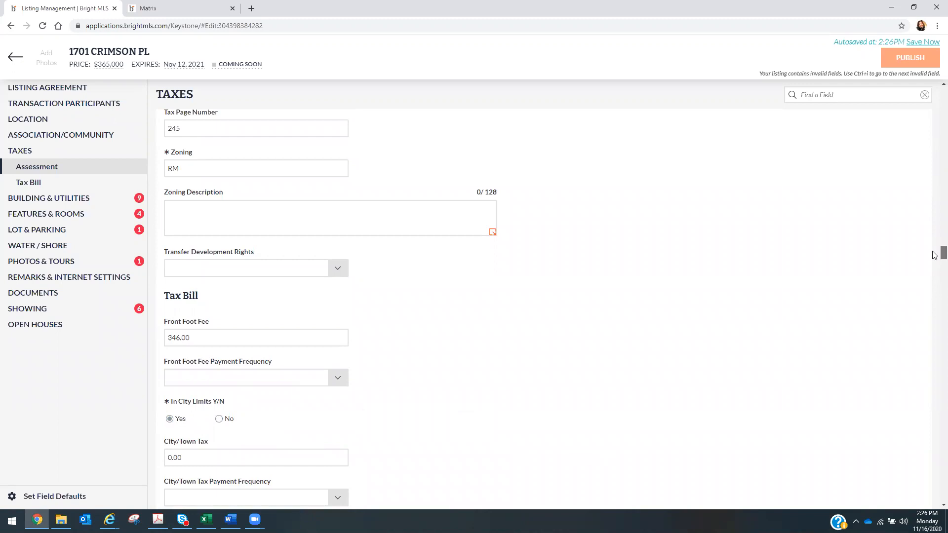
# - Scroll to Building & Utilities and browse the Style options without choosing one
pyautogui.moveTo(934, 255); pyautogui.dragTo(935, 267)
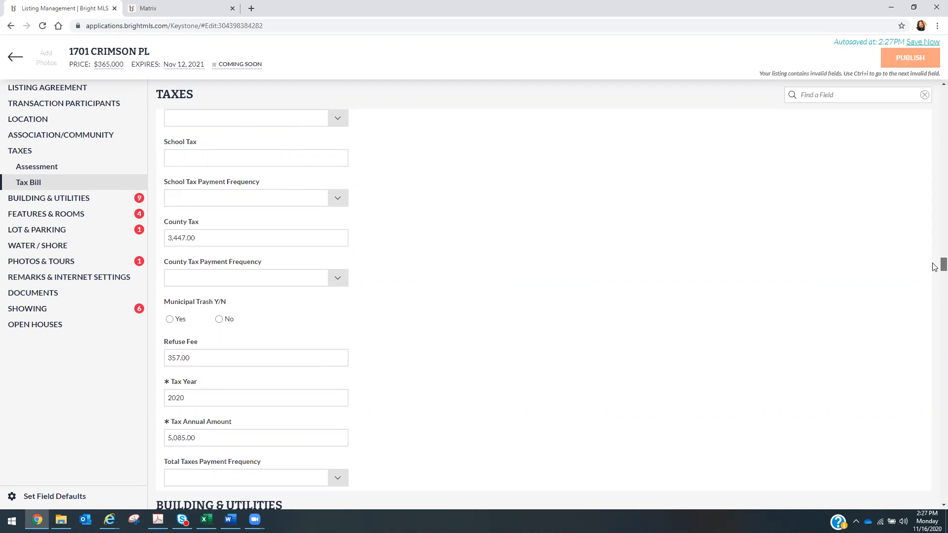
pyautogui.scroll(-4, 934, 267)
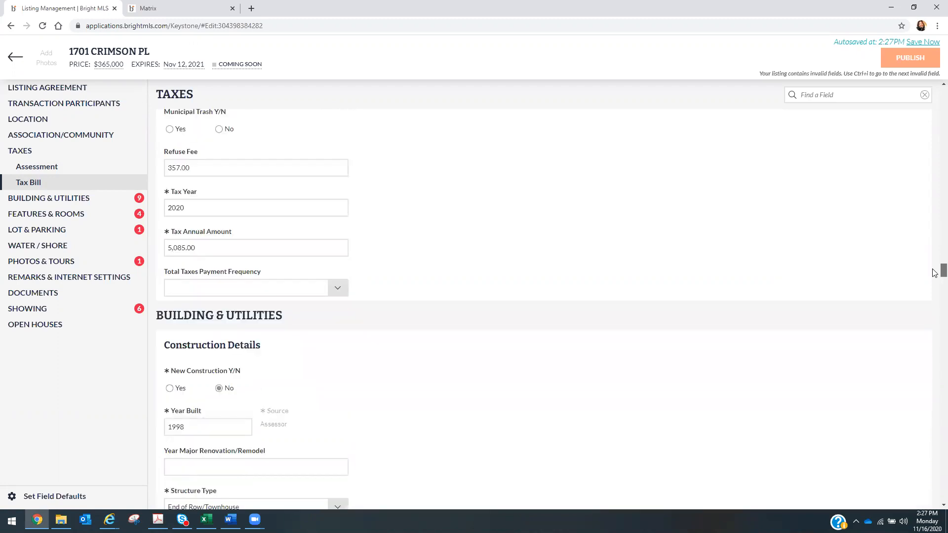
pyautogui.scroll(-1, 934, 273)
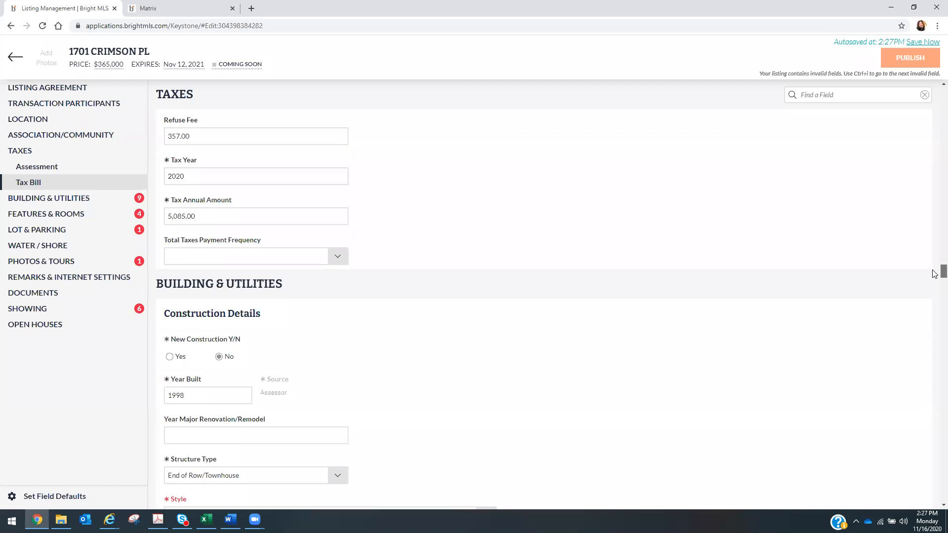
pyautogui.scroll(-3, 934, 274)
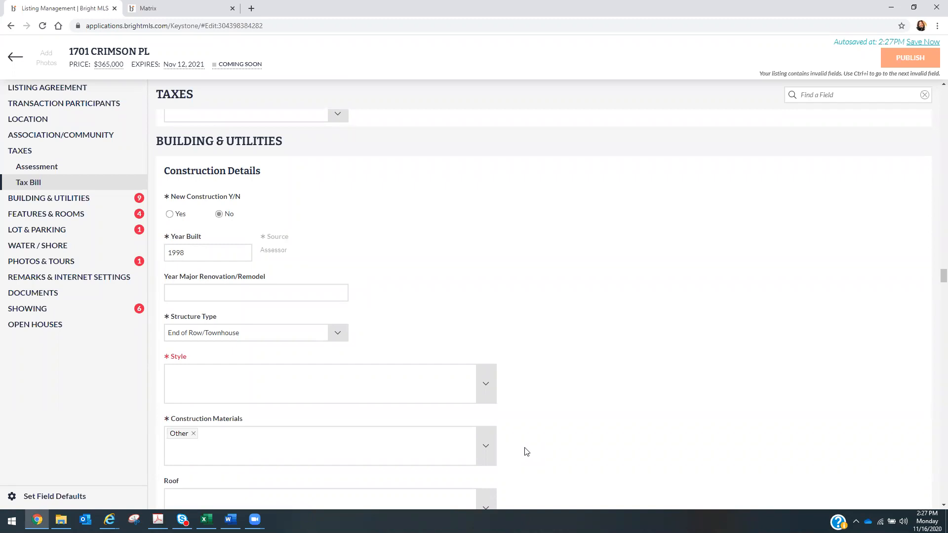
pyautogui.click(486, 389)
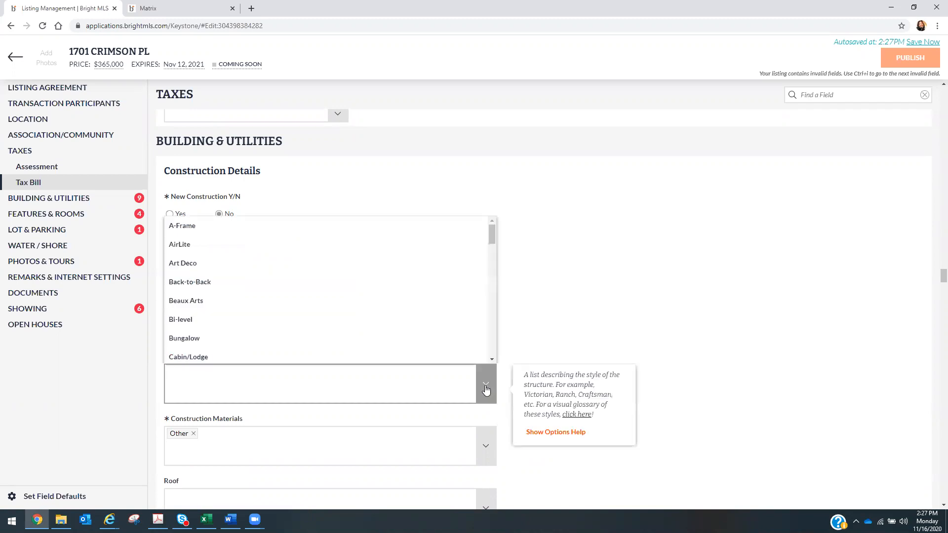
pyautogui.moveTo(496, 234); pyautogui.dragTo(500, 339)
pyautogui.click(568, 296)
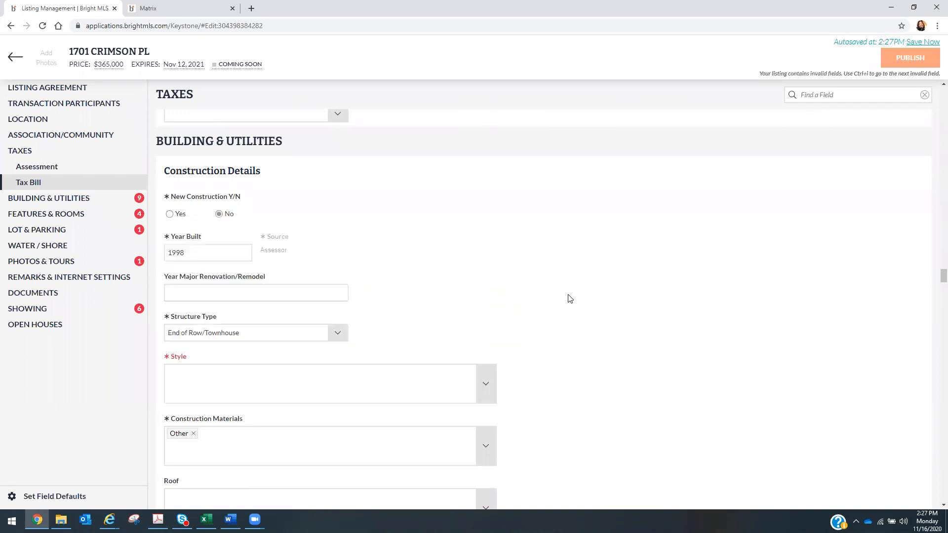
pyautogui.click(150, 10)
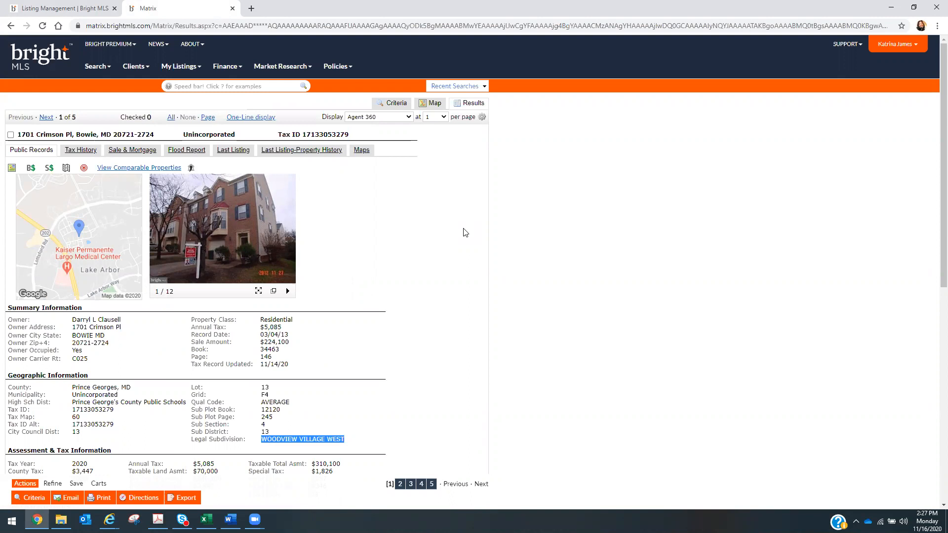
pyautogui.scroll(-3, 933, 149)
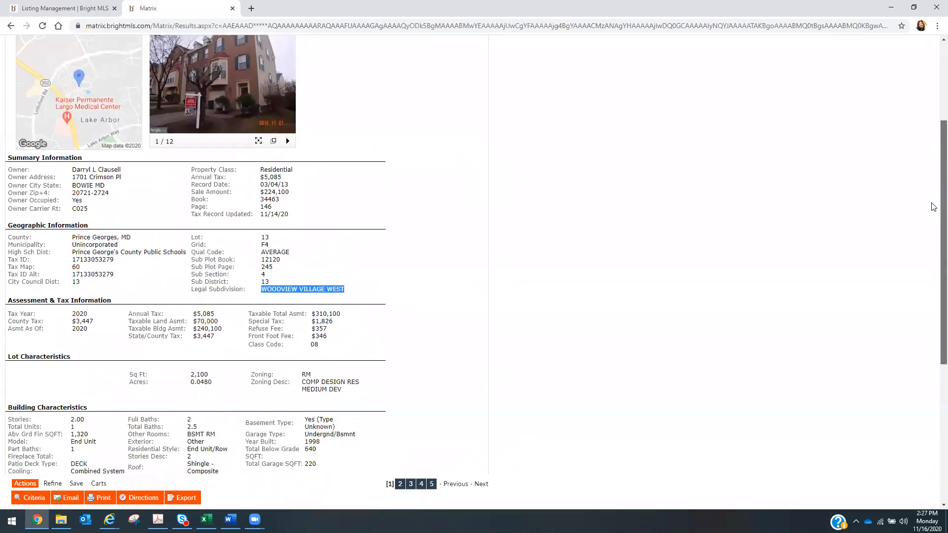
pyautogui.scroll(-3, 931, 214)
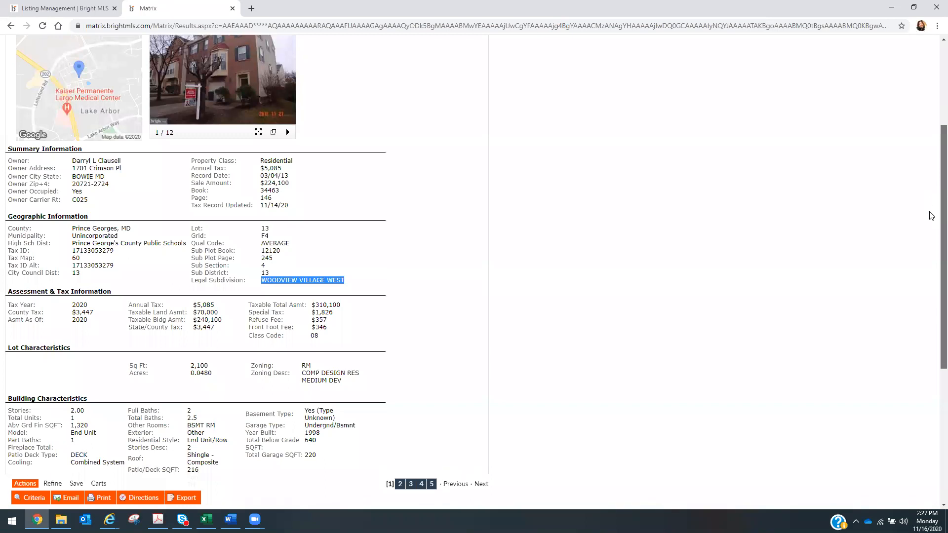
pyautogui.scroll(-2, 921, 267)
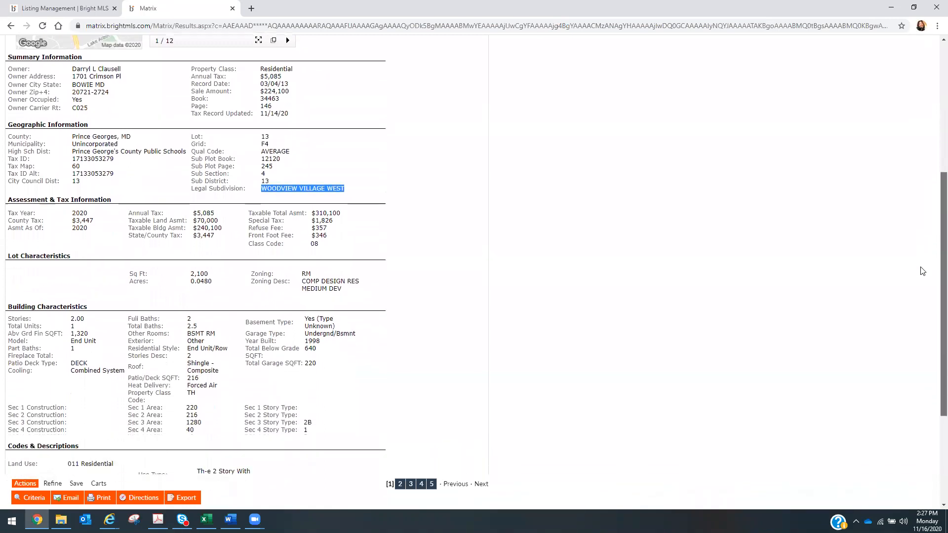
pyautogui.scroll(-1, 916, 326)
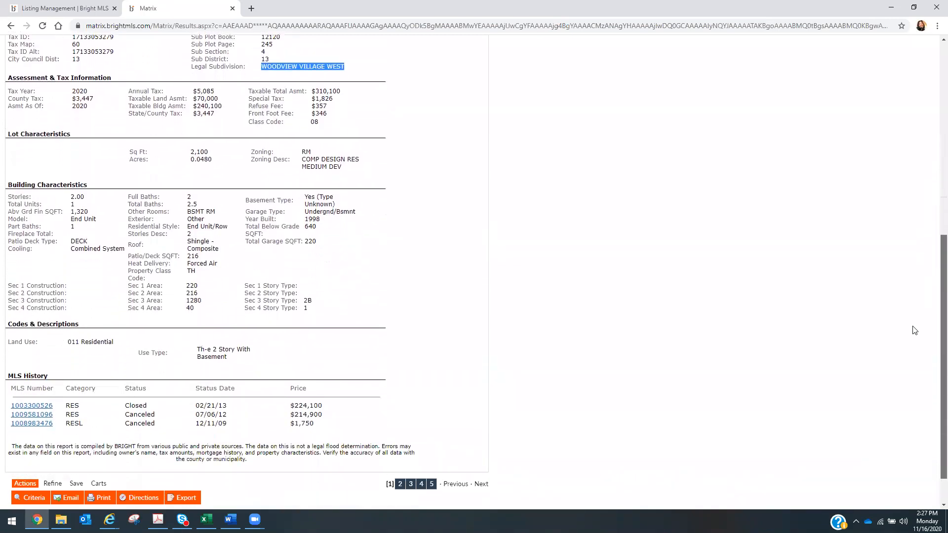
pyautogui.scroll(2, 917, 311)
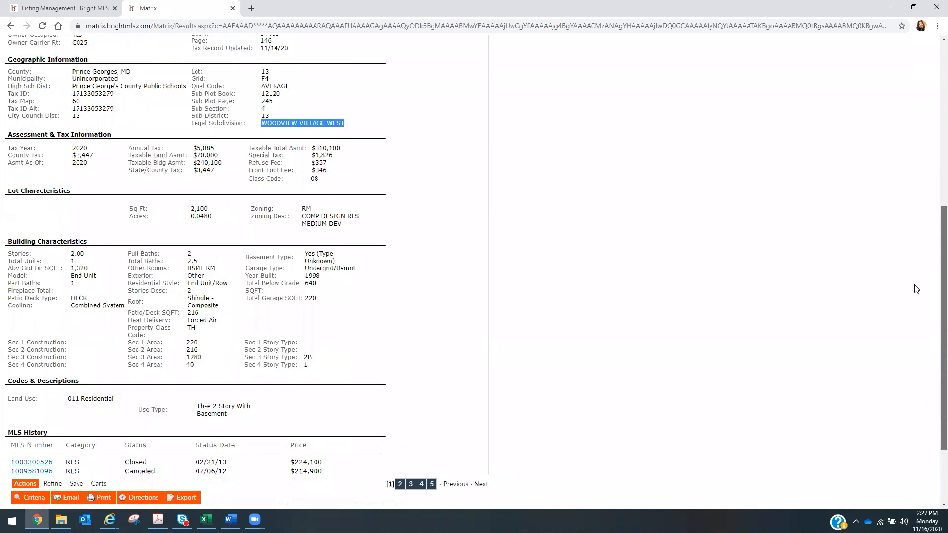
pyautogui.scroll(2, 917, 272)
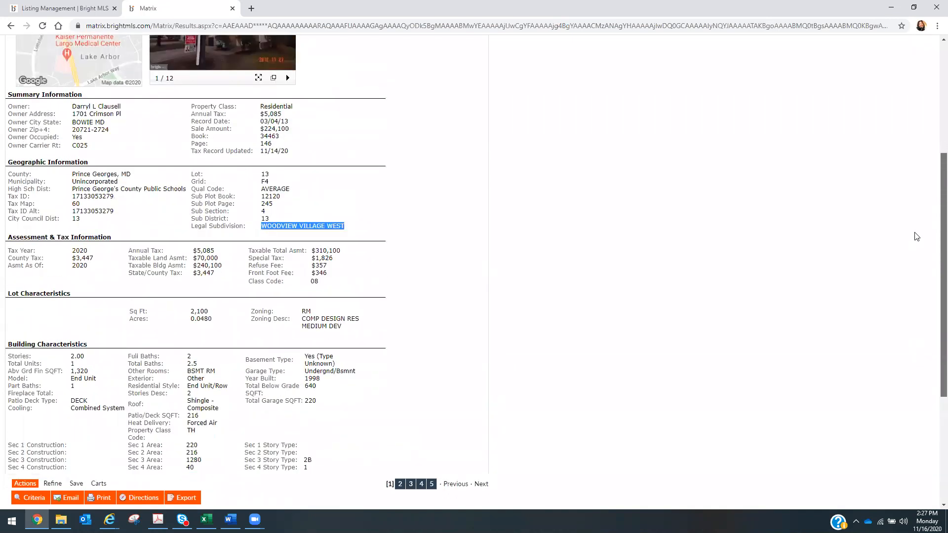
pyautogui.scroll(2, 915, 218)
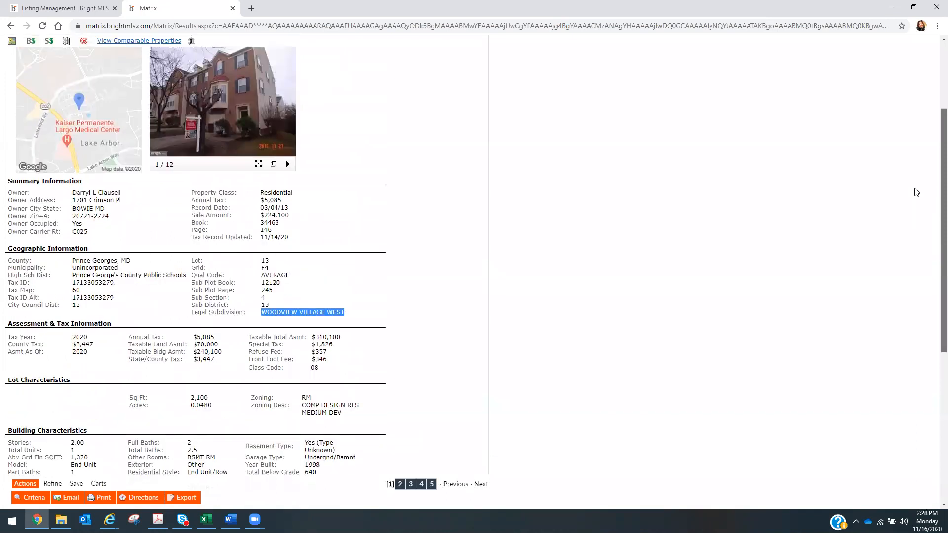
pyautogui.scroll(-6, 917, 277)
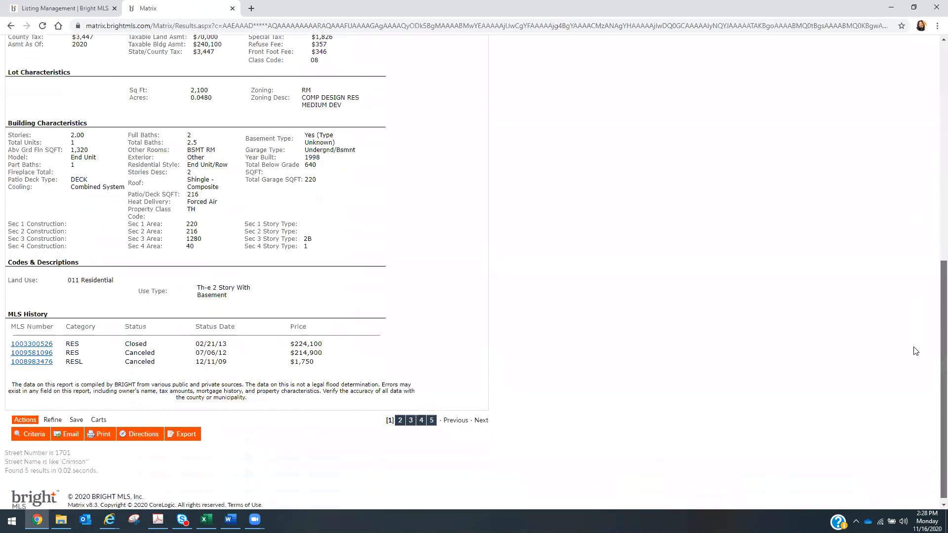
pyautogui.scroll(-1, 916, 354)
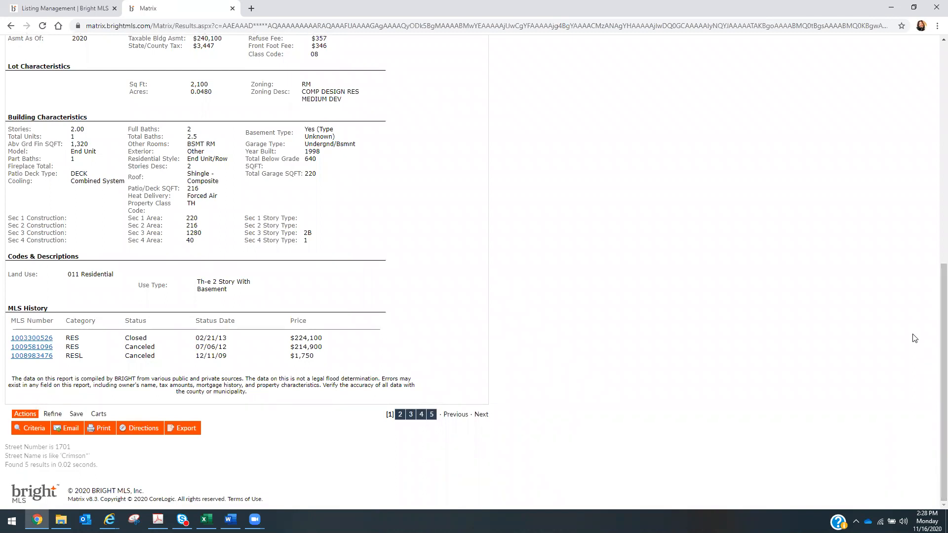
pyautogui.click(39, 341)
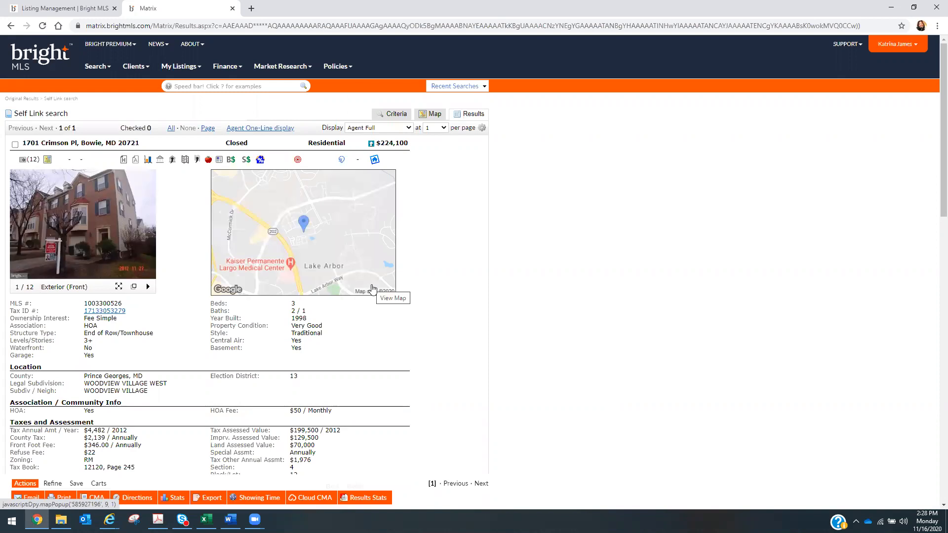
# - Set the home's Style to Traditional on the listing form
pyautogui.click(65, 10)
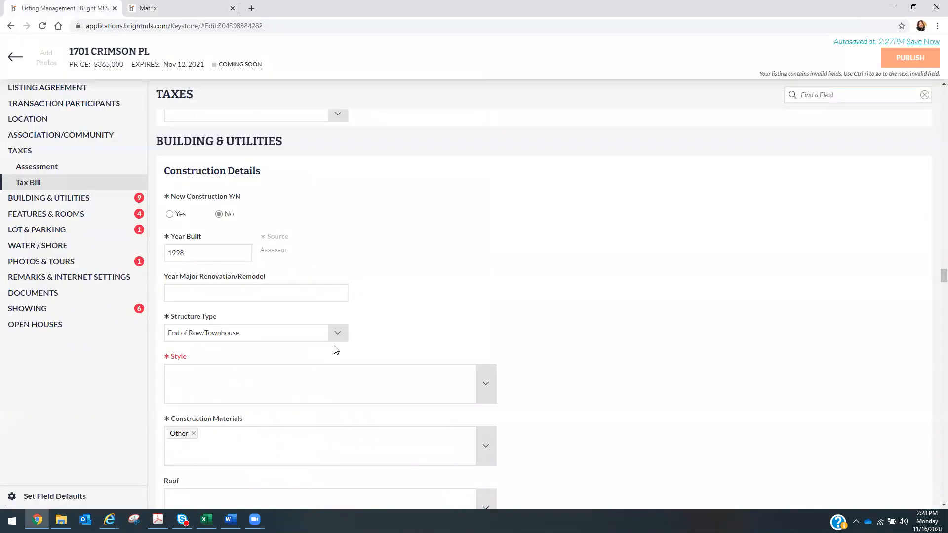
pyautogui.click(488, 392)
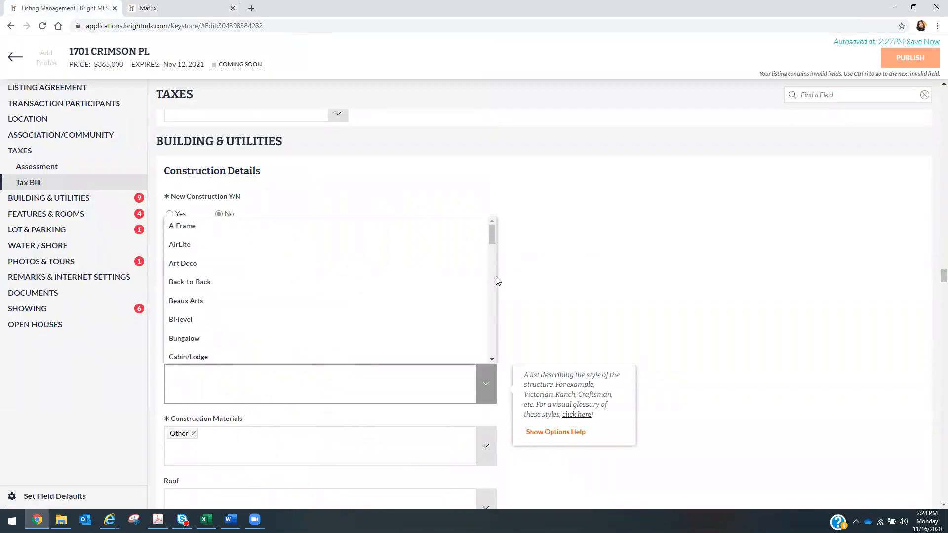
pyautogui.moveTo(492, 236); pyautogui.dragTo(491, 352)
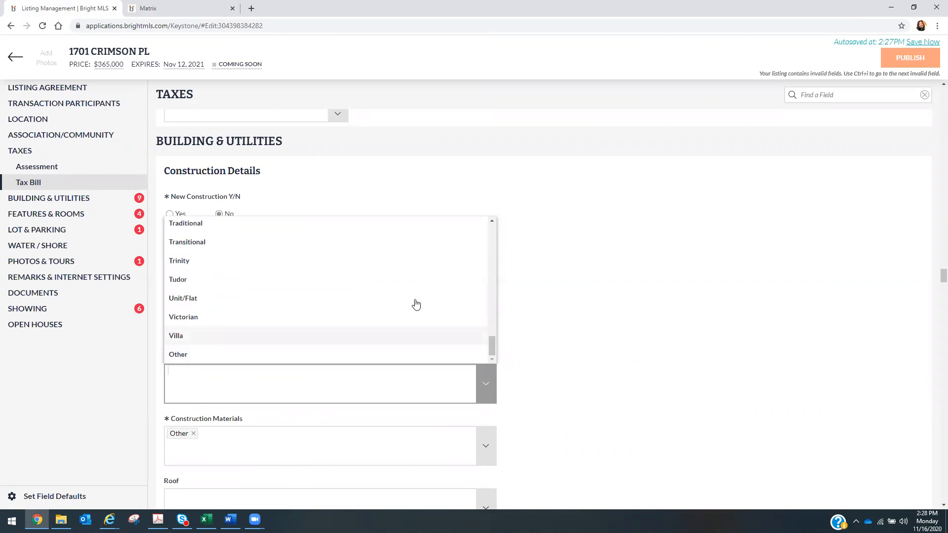
pyautogui.click(273, 232)
pyautogui.click(615, 303)
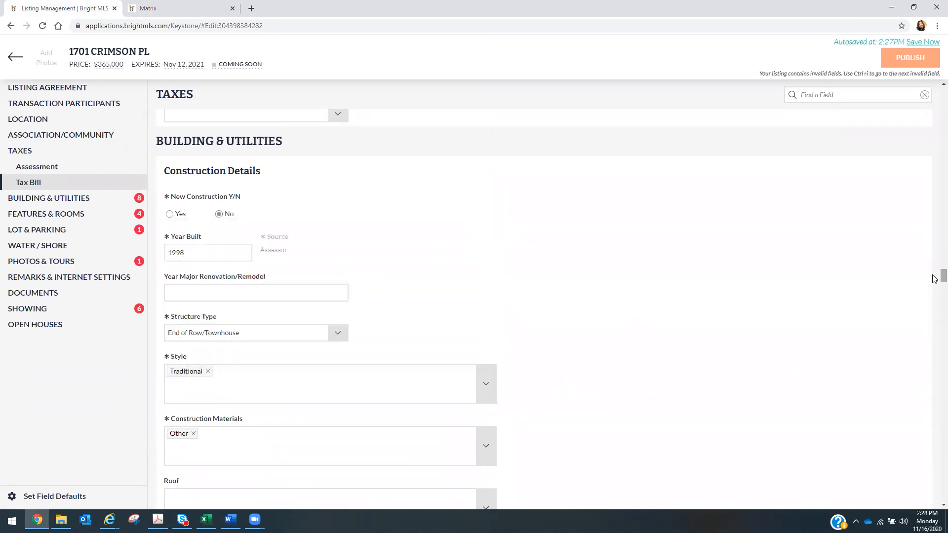
pyautogui.moveTo(933, 276); pyautogui.dragTo(935, 299)
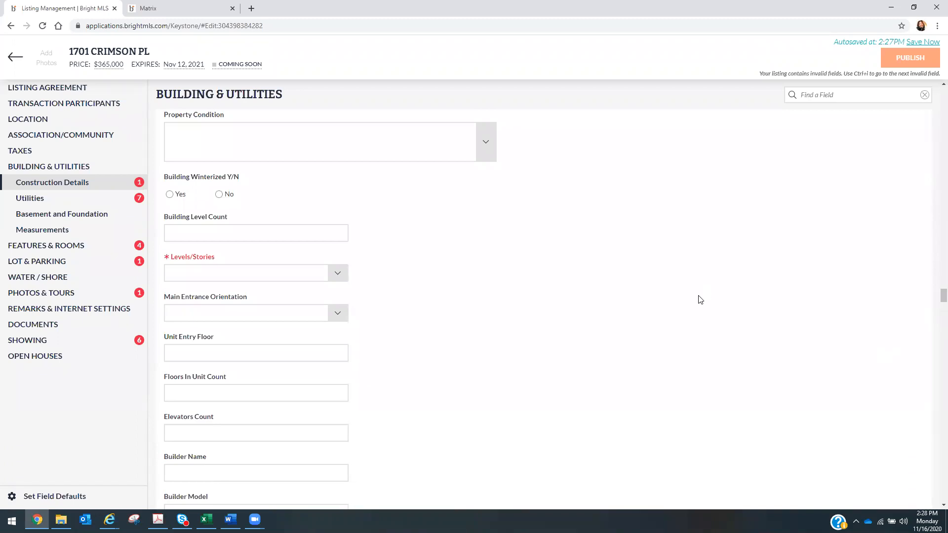
# - Set Levels/Stories to 3 and look over the Water Source options
pyautogui.click(338, 275)
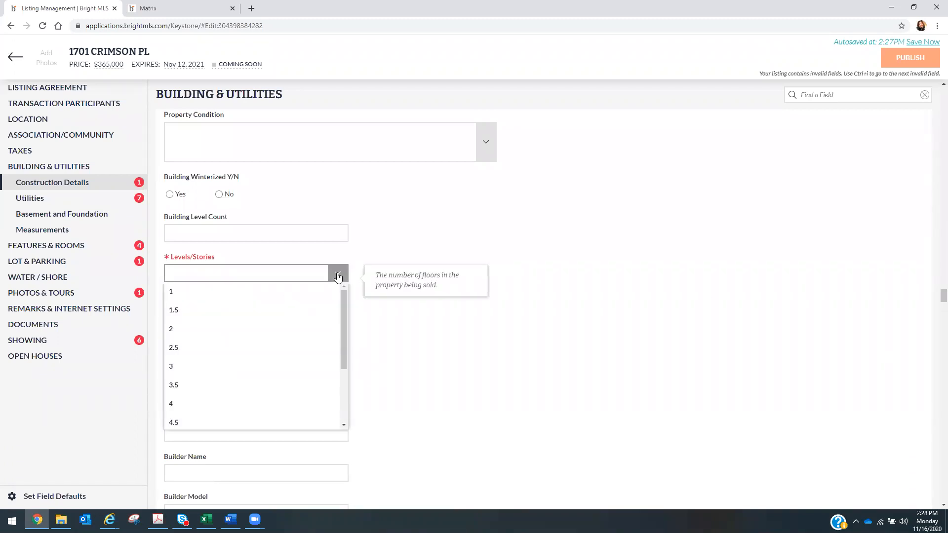
pyautogui.click(315, 367)
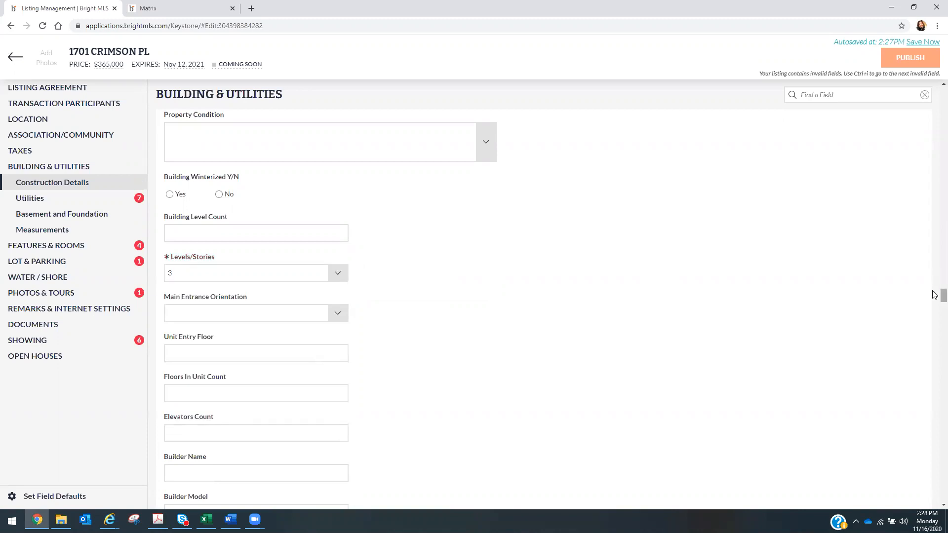
pyautogui.moveTo(935, 294); pyautogui.dragTo(935, 300)
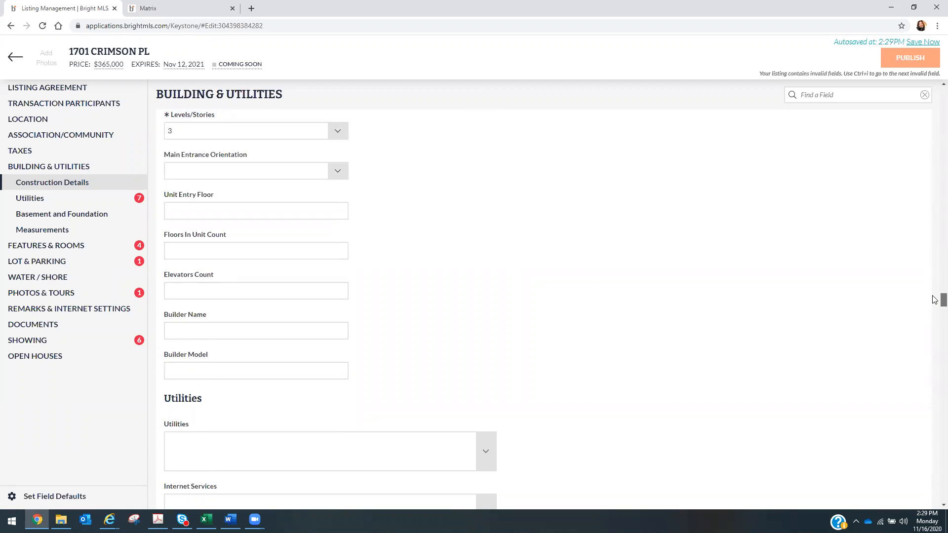
pyautogui.moveTo(935, 299); pyautogui.dragTo(935, 306)
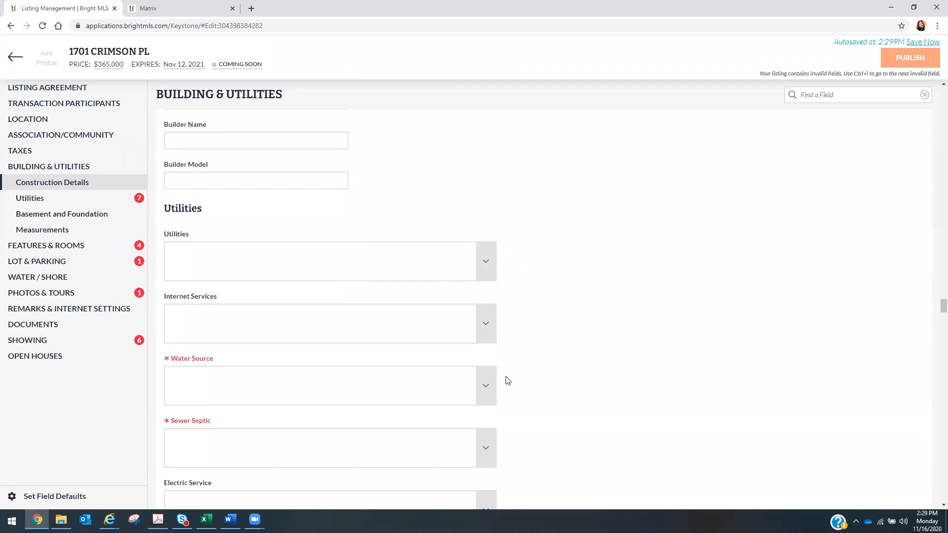
pyautogui.click(489, 388)
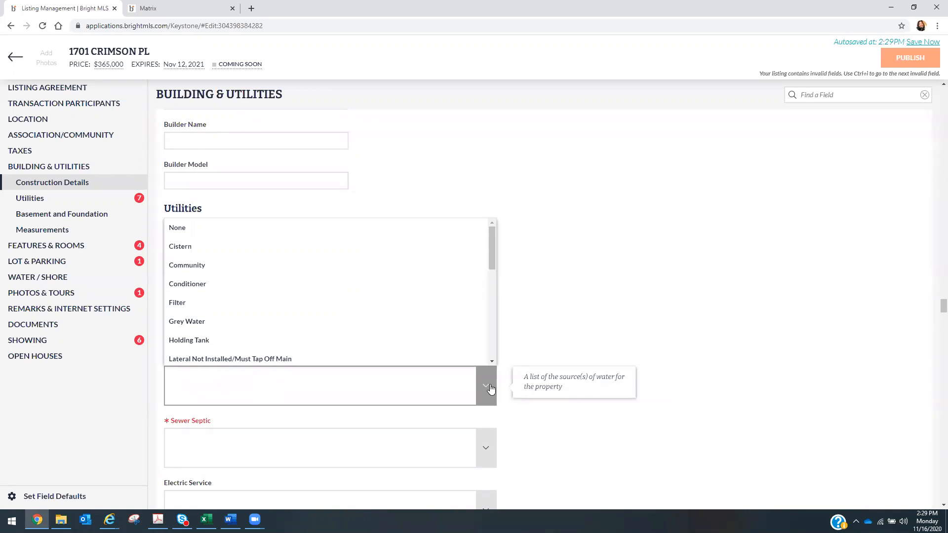
pyautogui.moveTo(491, 260); pyautogui.dragTo(573, 243)
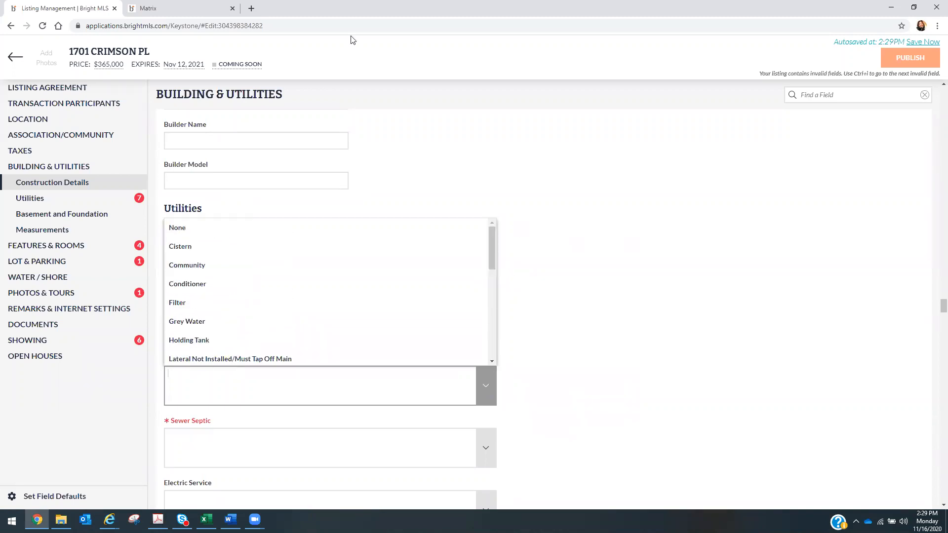
pyautogui.click(172, 6)
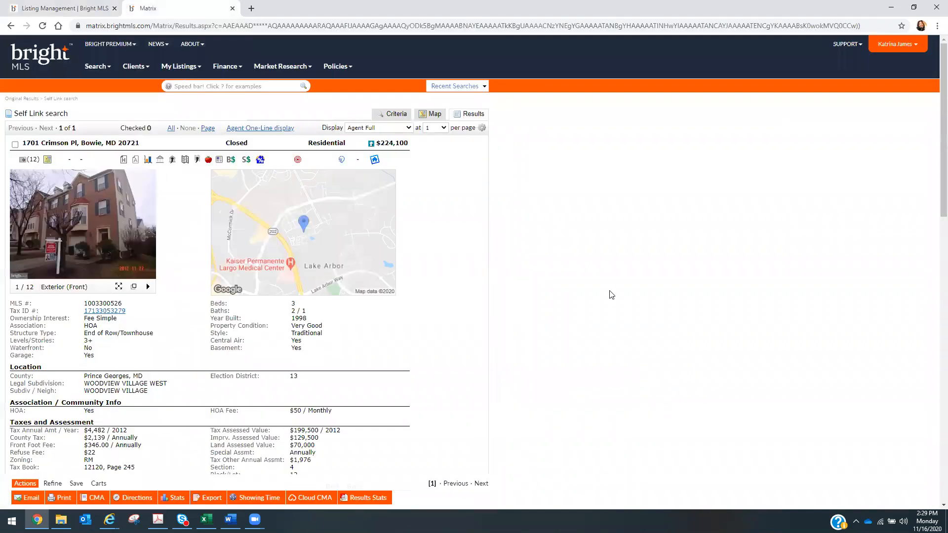
# - Check the old report's Utilities: public water, public sewer, gas forced-air heat, electric central A/C
pyautogui.moveTo(934, 186); pyautogui.dragTo(934, 245)
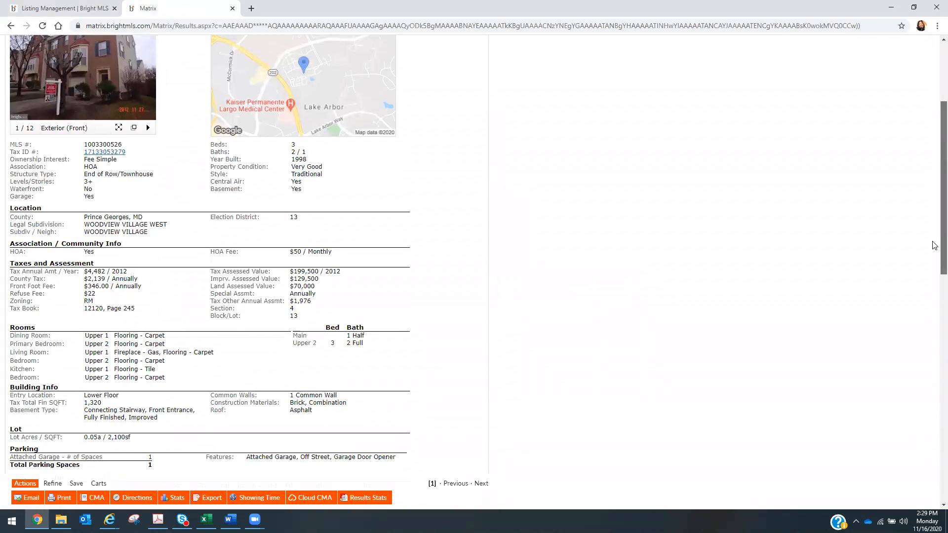
pyautogui.moveTo(935, 245); pyautogui.dragTo(921, 298)
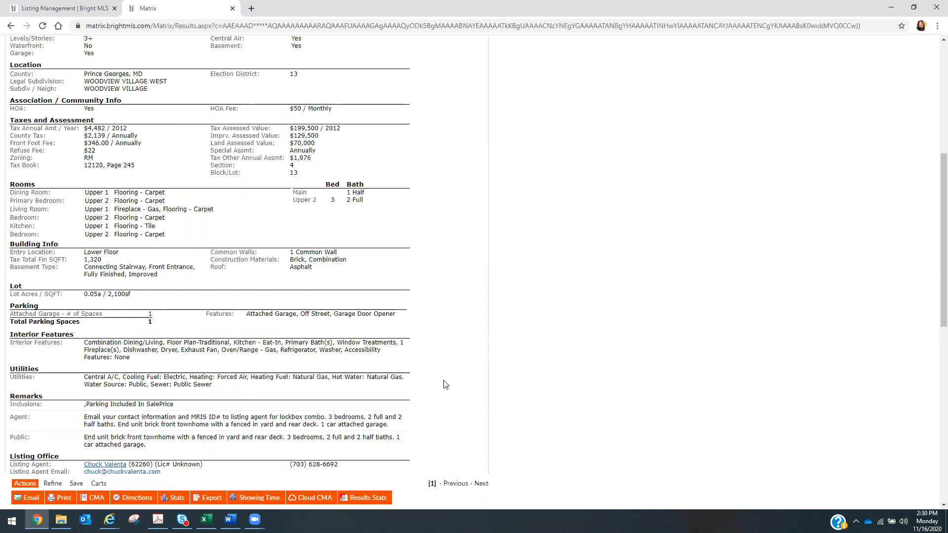
pyautogui.click(60, 8)
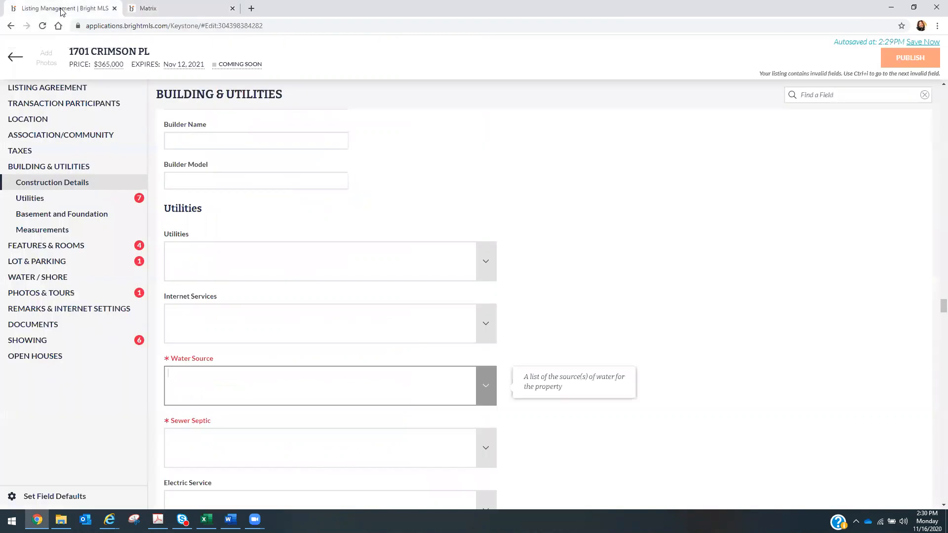
# - Set Water Source to Public
pyautogui.click(490, 385)
pyautogui.moveTo(493, 258); pyautogui.dragTo(494, 283)
pyautogui.click(360, 316)
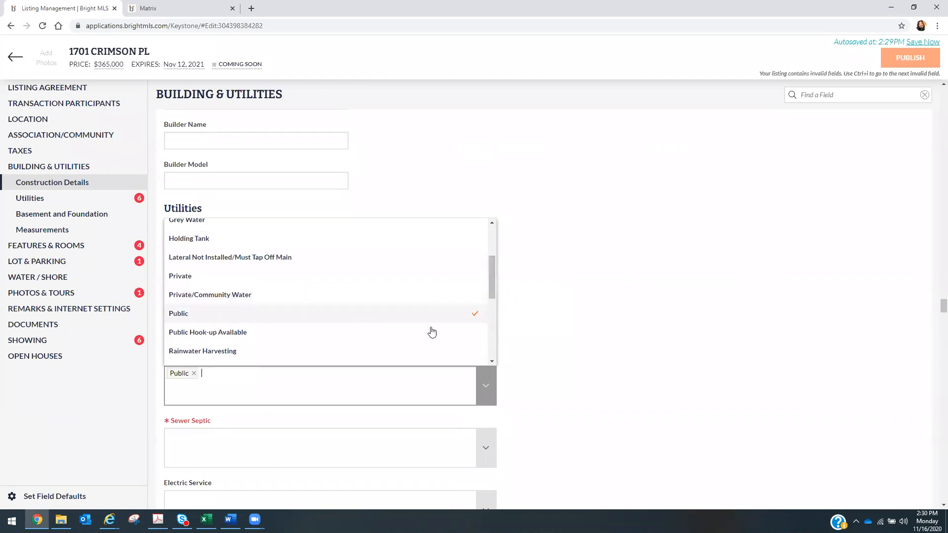
pyautogui.click(635, 346)
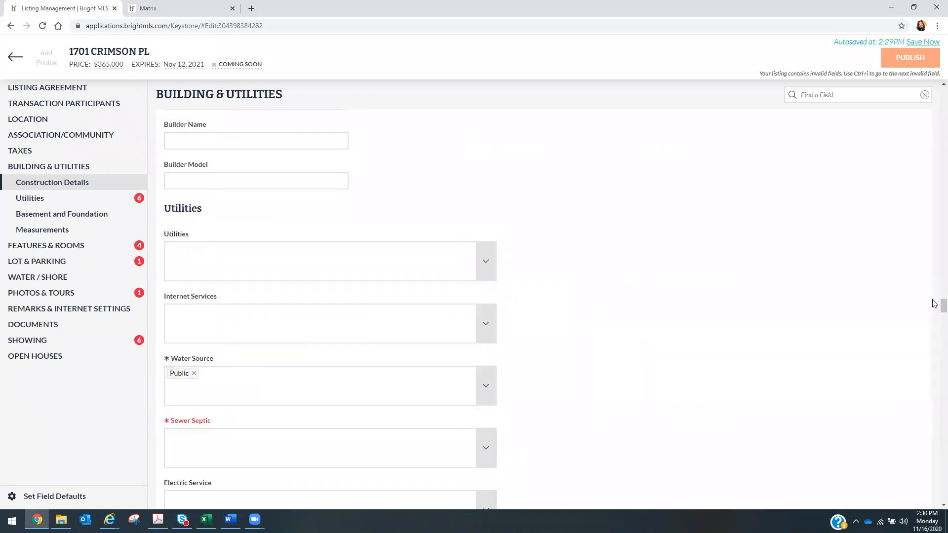
# - Set Sewer Septic to Public Sewer
pyautogui.moveTo(942, 303); pyautogui.dragTo(943, 311)
pyautogui.click(487, 229)
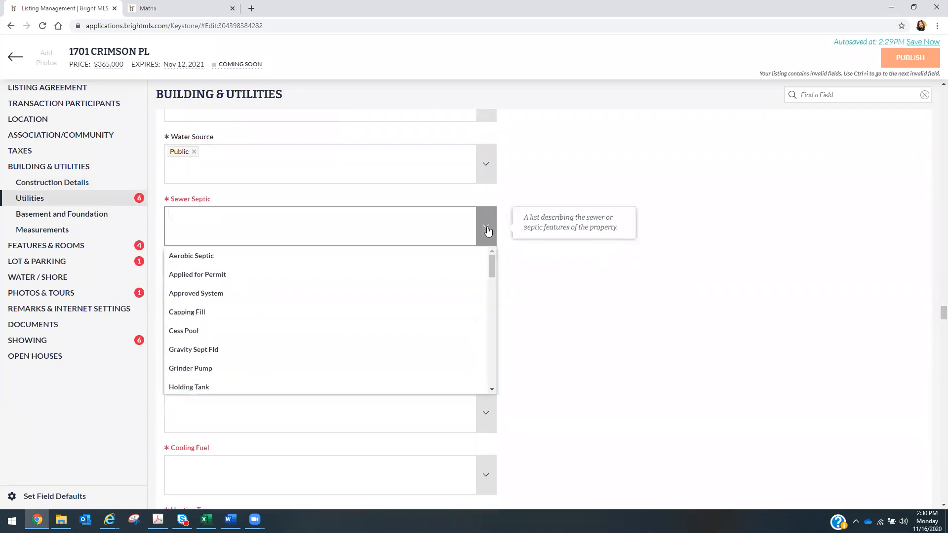
pyautogui.moveTo(492, 271); pyautogui.dragTo(491, 322)
pyautogui.scroll(-1, 491, 321)
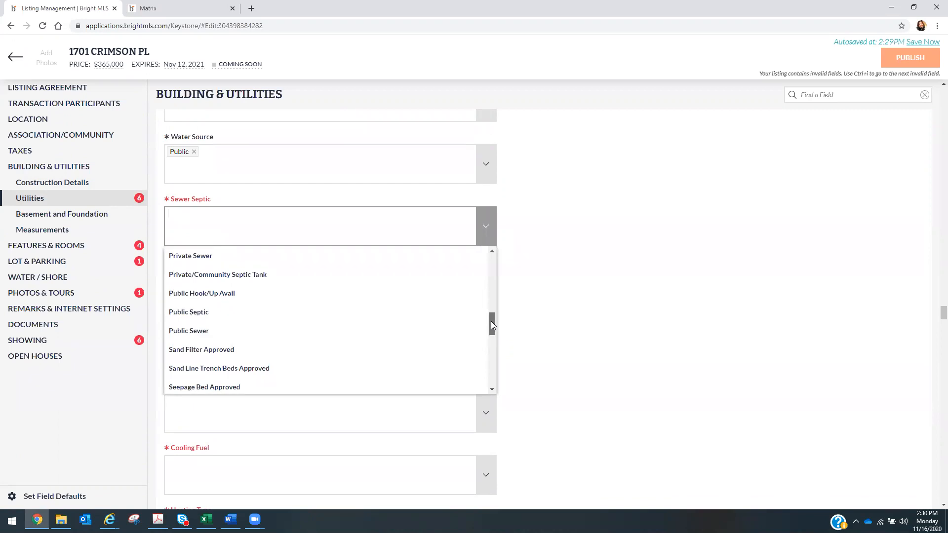
pyautogui.click(369, 341)
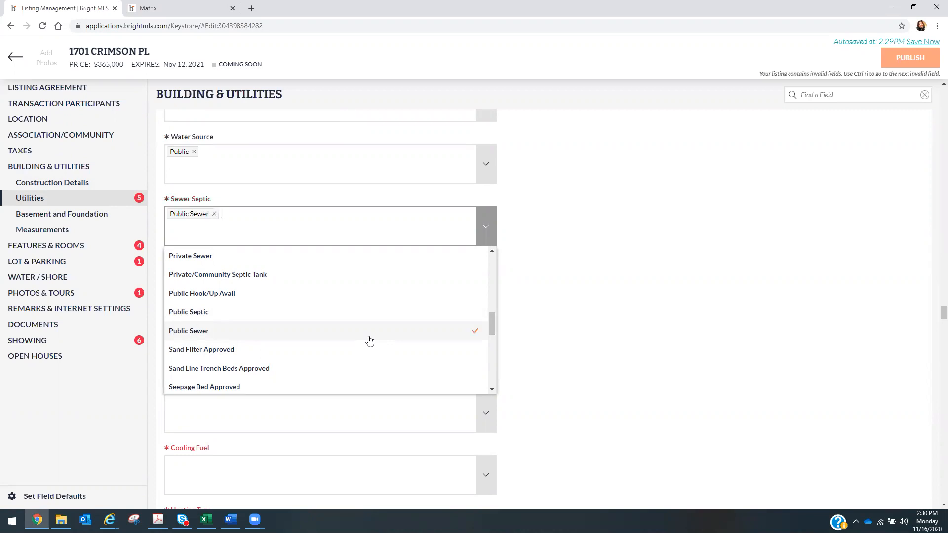
pyautogui.click(565, 288)
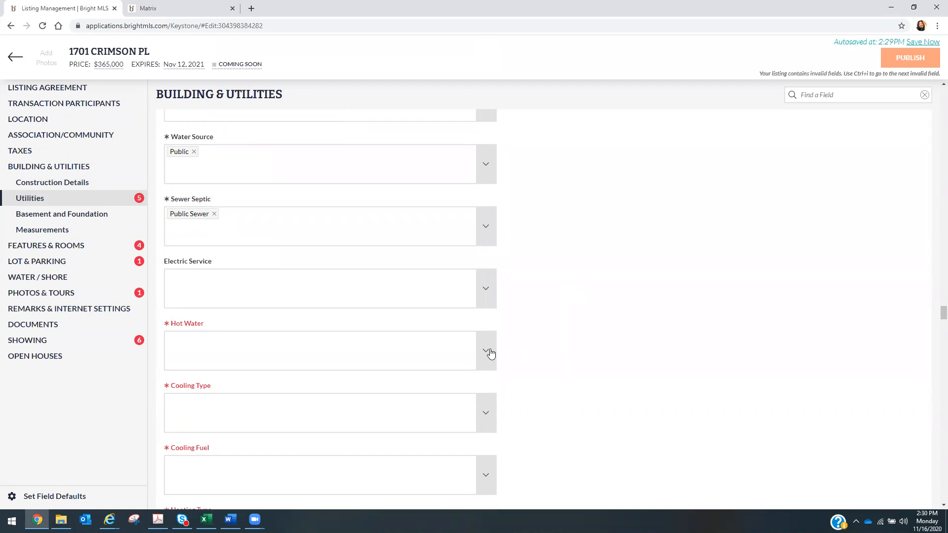
pyautogui.click(171, 10)
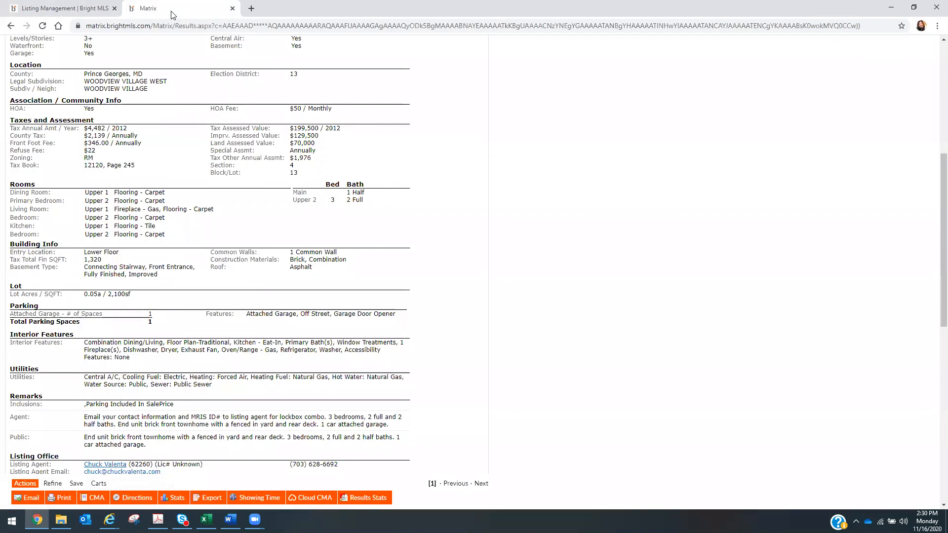
# - Set Hot Water to Natural Gas
pyautogui.click(95, 6)
pyautogui.click(485, 354)
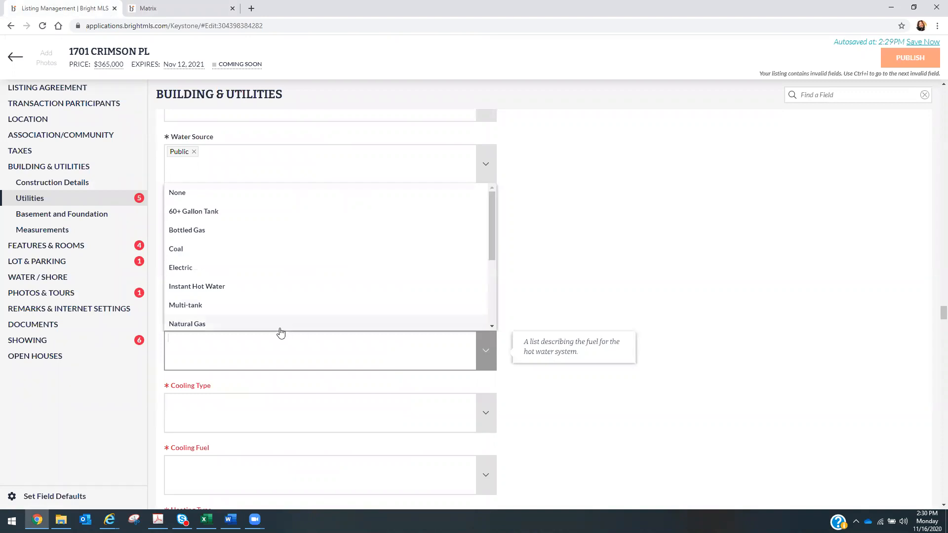
pyautogui.click(280, 327)
pyautogui.click(538, 383)
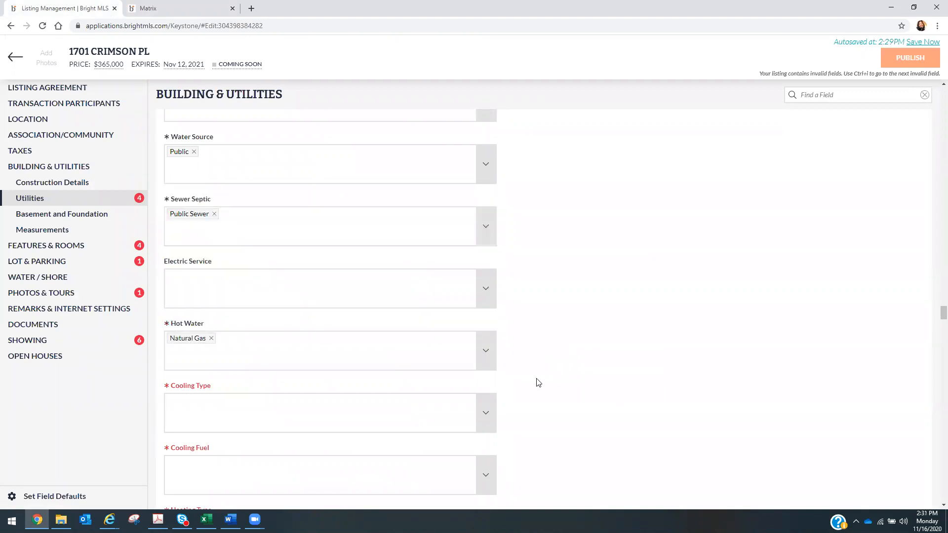
# - Set Cooling Type to Central A/C after checking the Matrix report
pyautogui.click(156, 12)
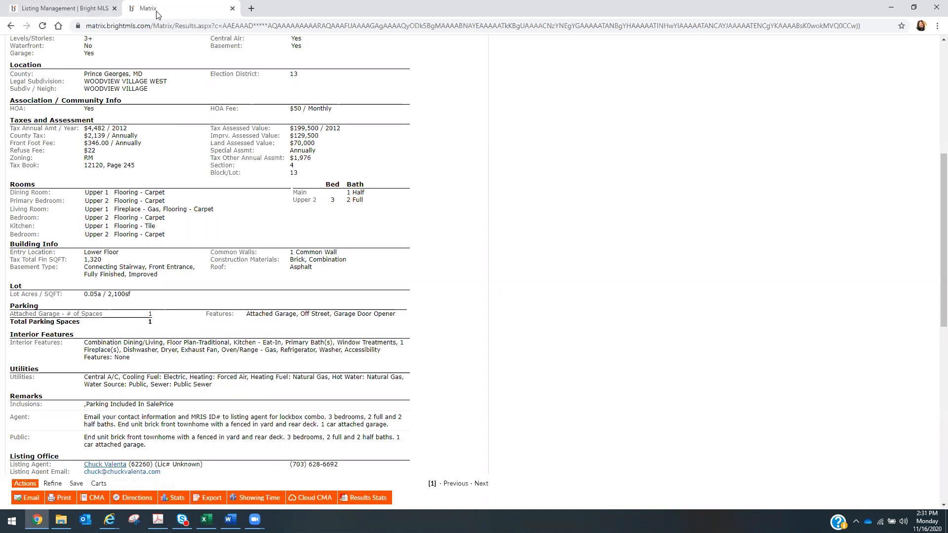
pyautogui.click(79, 8)
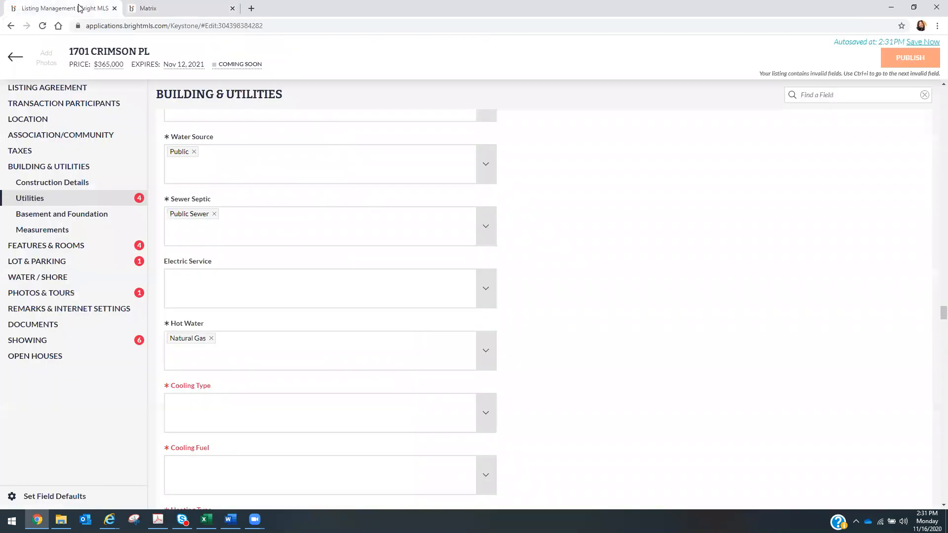
pyautogui.click(488, 411)
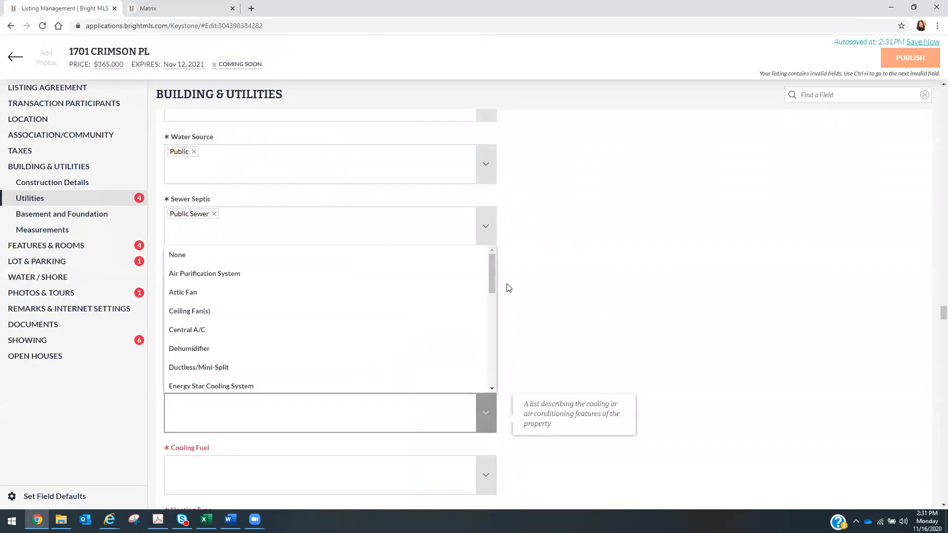
pyautogui.moveTo(494, 280); pyautogui.dragTo(538, 284)
pyautogui.click(599, 299)
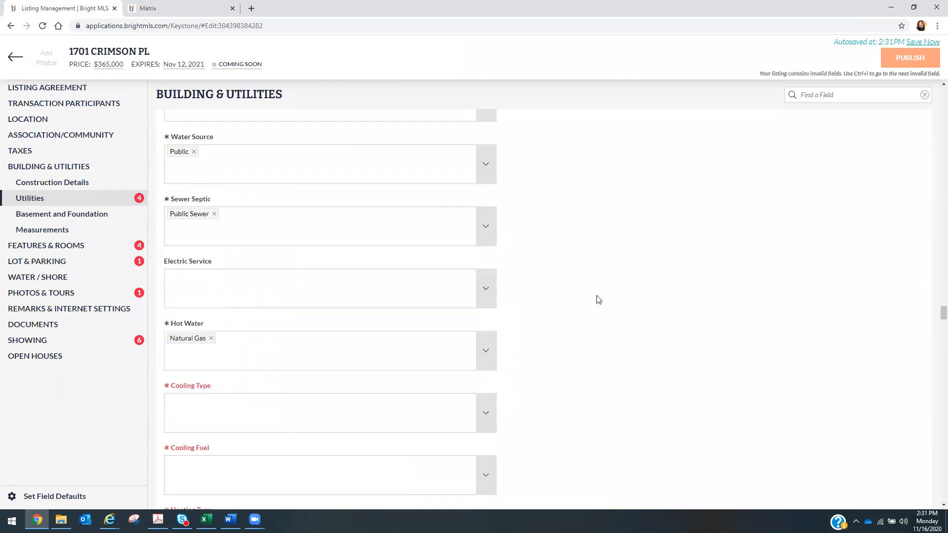
pyautogui.click(492, 415)
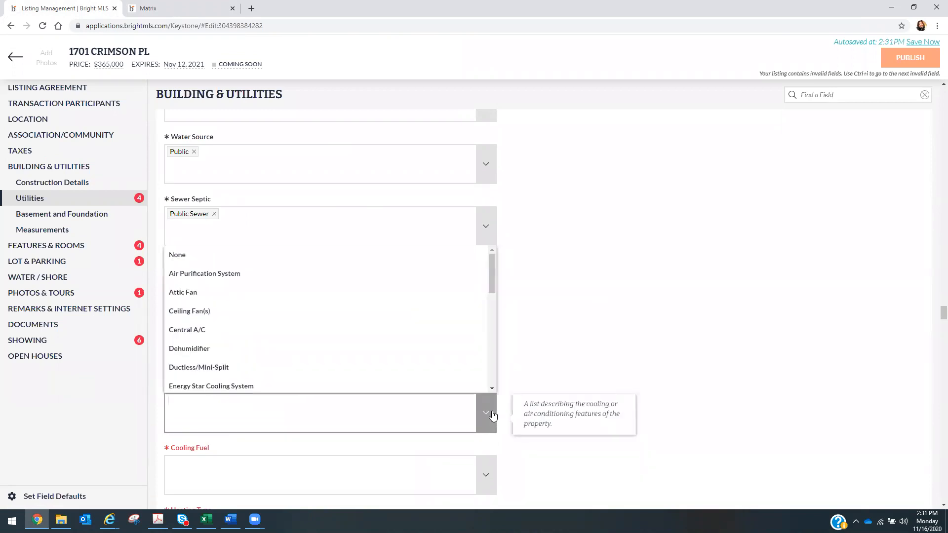
pyautogui.click(325, 340)
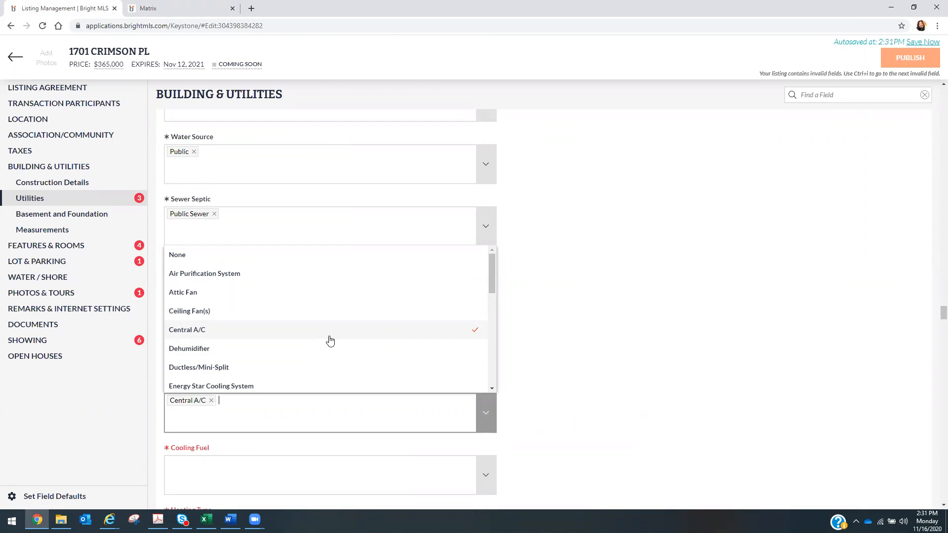
pyautogui.click(682, 372)
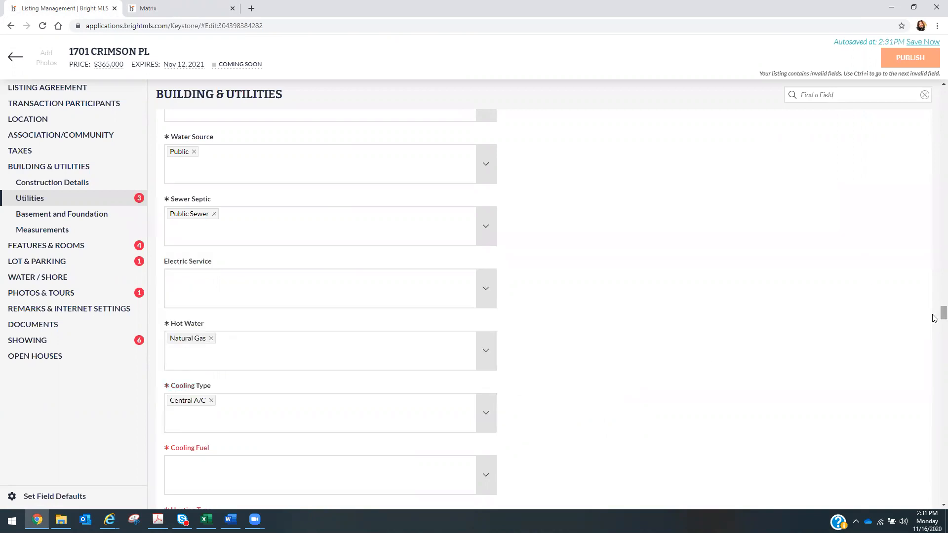
# - Set Cooling Fuel to Electric
pyautogui.scroll(-3, 934, 321)
pyautogui.scroll(-1, 934, 324)
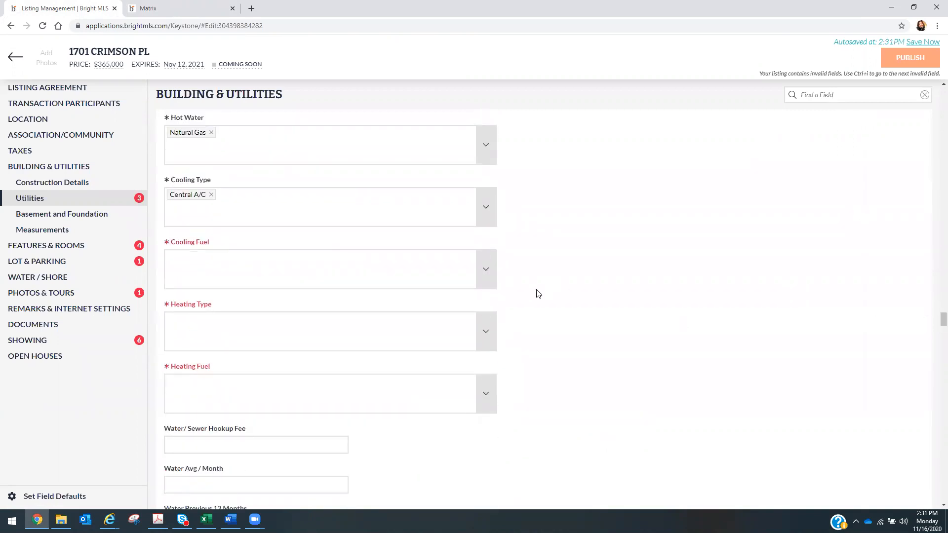
pyautogui.click(489, 275)
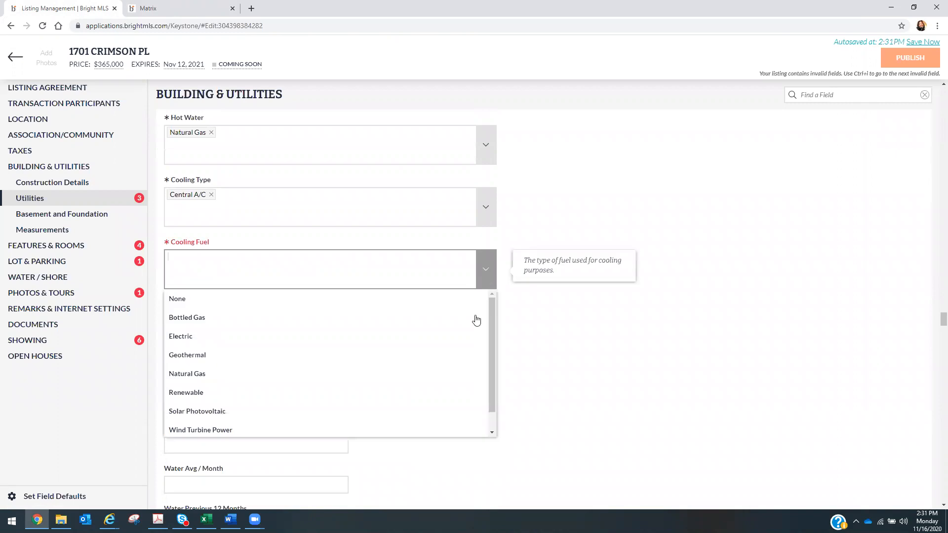
pyautogui.click(473, 344)
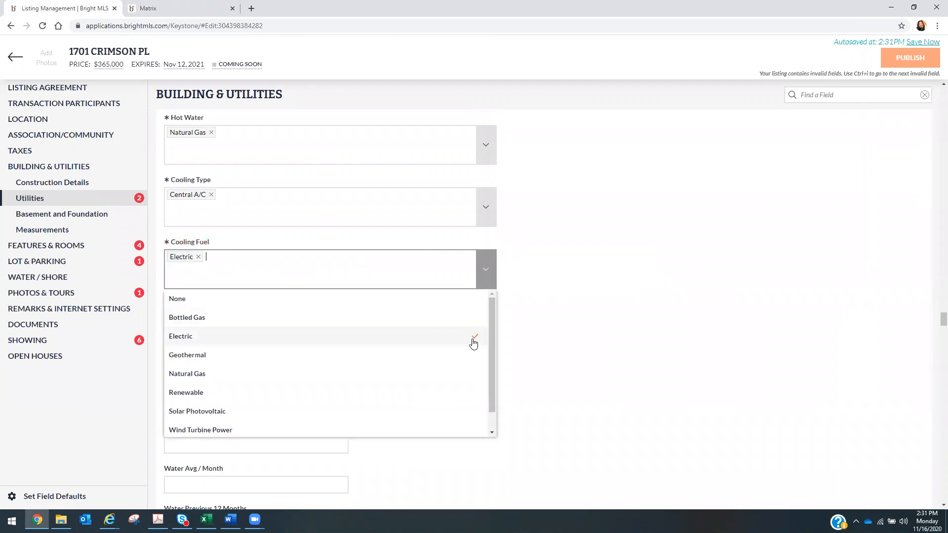
pyautogui.click(599, 310)
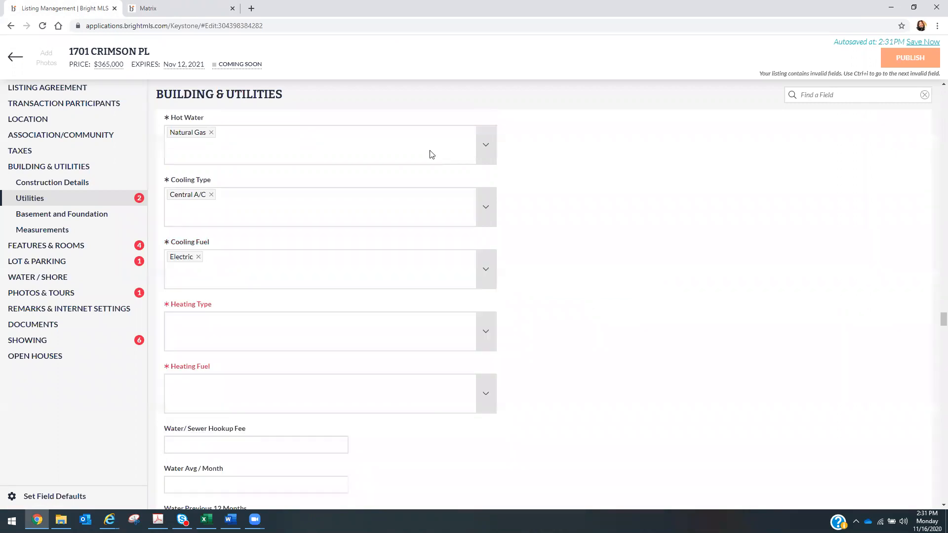
# - Set Heating Type to Forced Air, matching the Matrix report
pyautogui.click(147, 11)
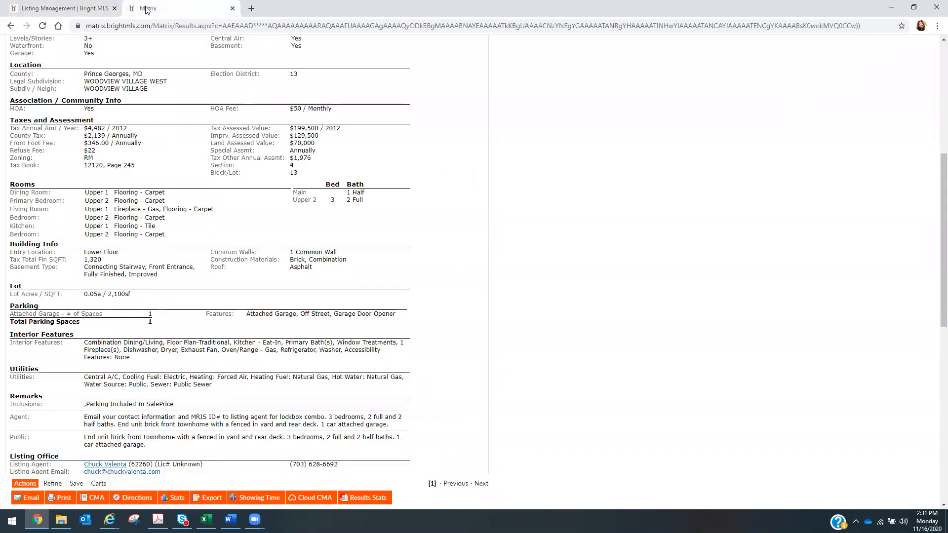
pyautogui.click(80, 10)
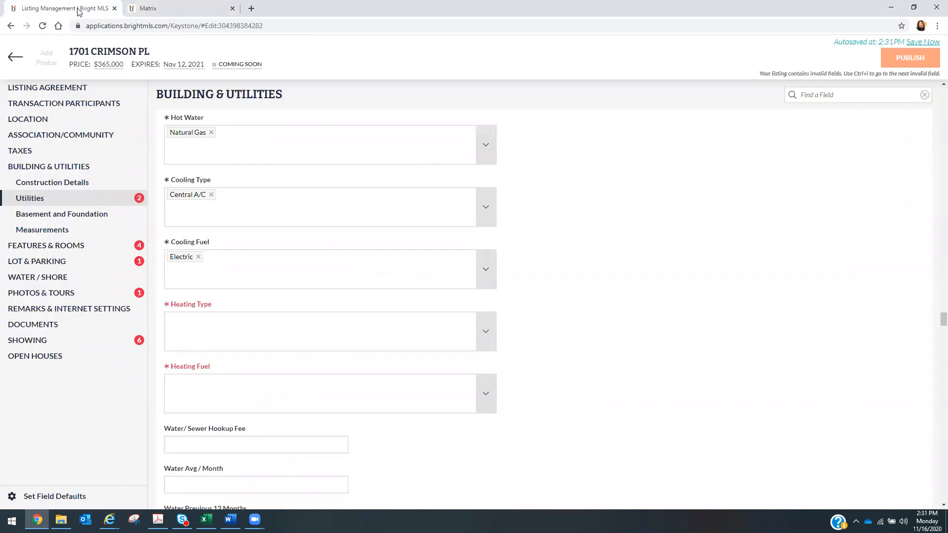
pyautogui.click(487, 331)
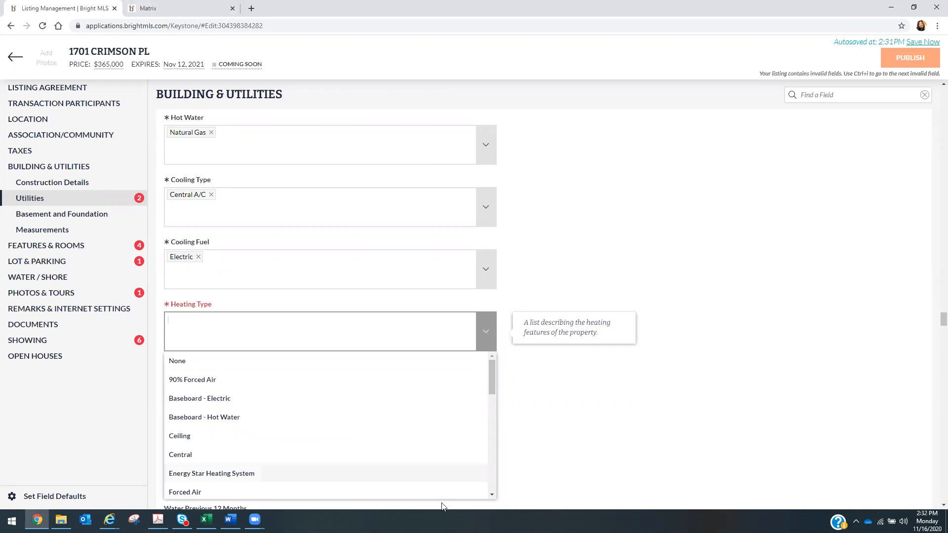
pyautogui.click(418, 493)
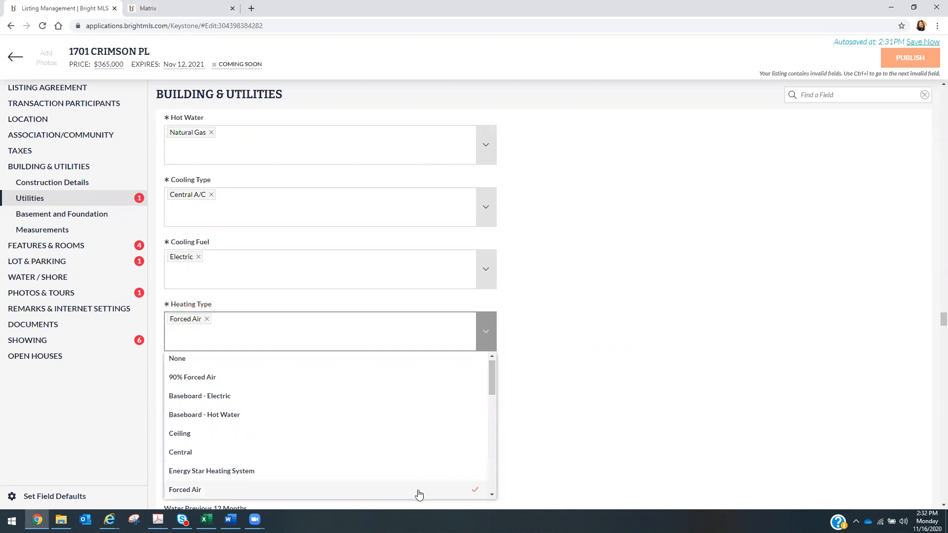
# - Add Natural Gas as the heating fuel, confirming against the old listing report
pyautogui.click(143, 16)
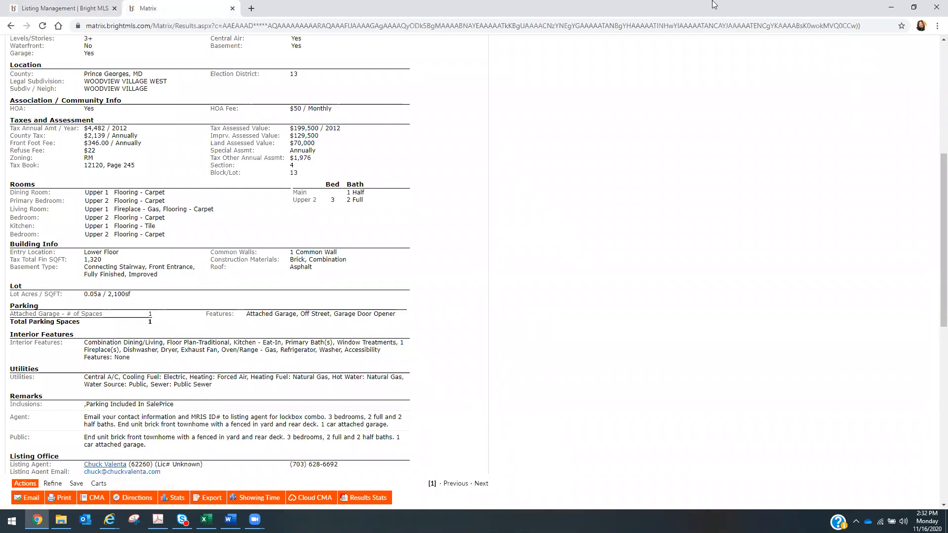
pyautogui.click(55, 8)
pyautogui.click(487, 395)
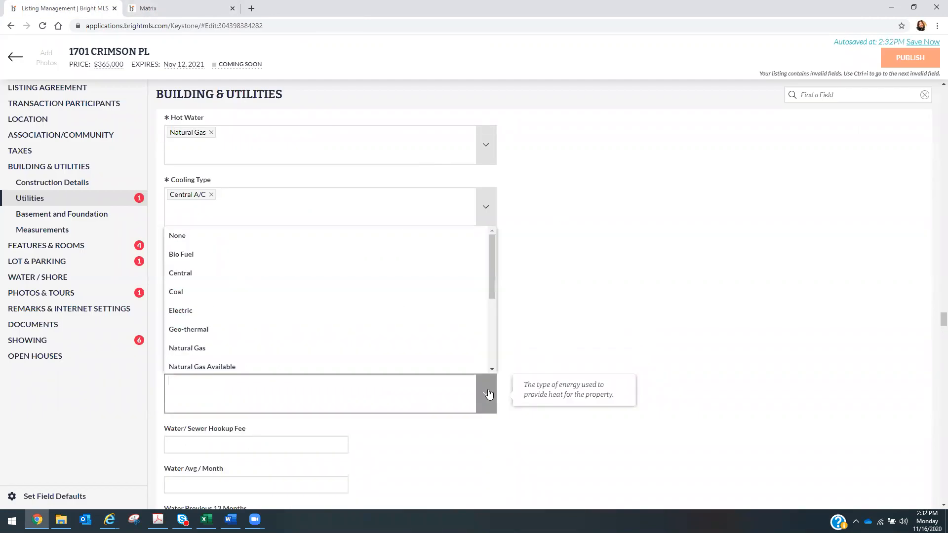
pyautogui.click(423, 354)
pyautogui.click(144, 8)
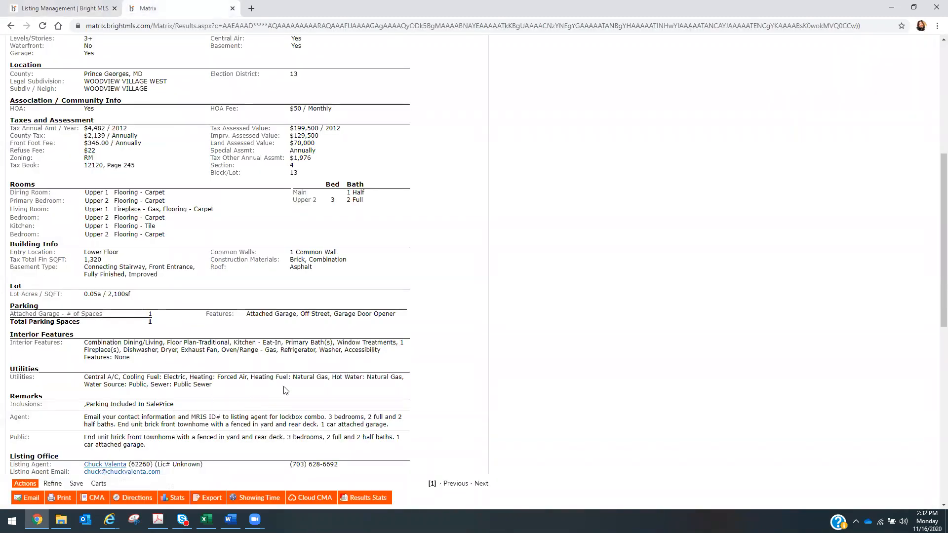
pyautogui.click(64, 9)
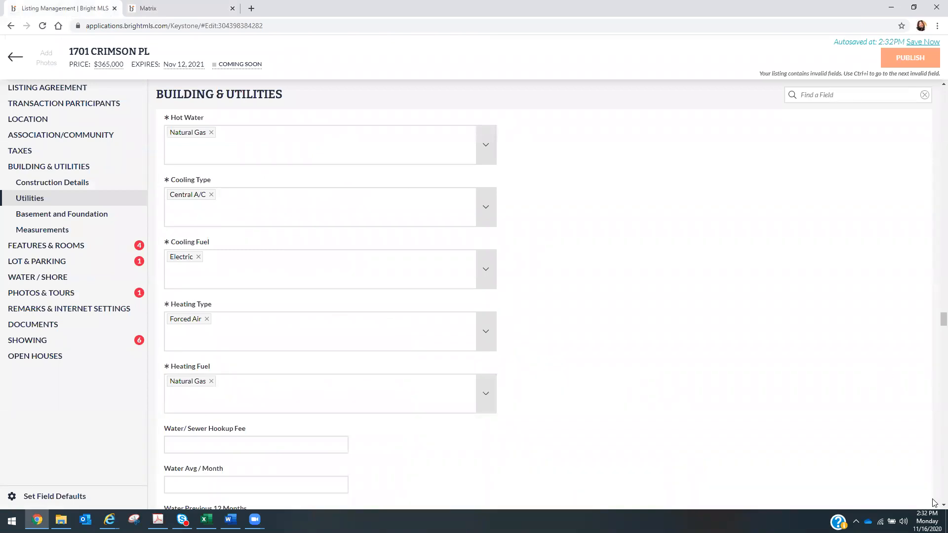
# - Add Partial to Basement Type so it reads Other and Partial
pyautogui.scroll(-1, 934, 505)
pyautogui.scroll(-6, 933, 505)
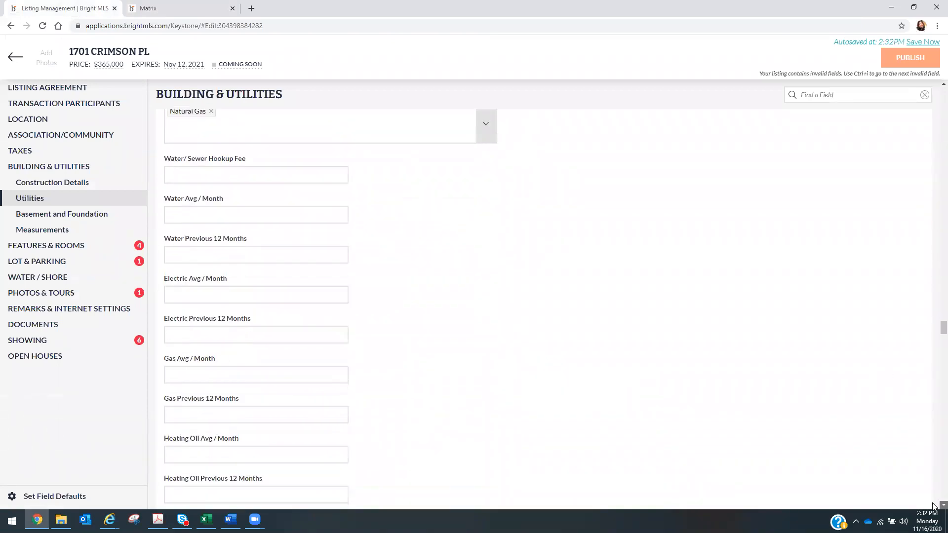
pyautogui.scroll(-1, 934, 504)
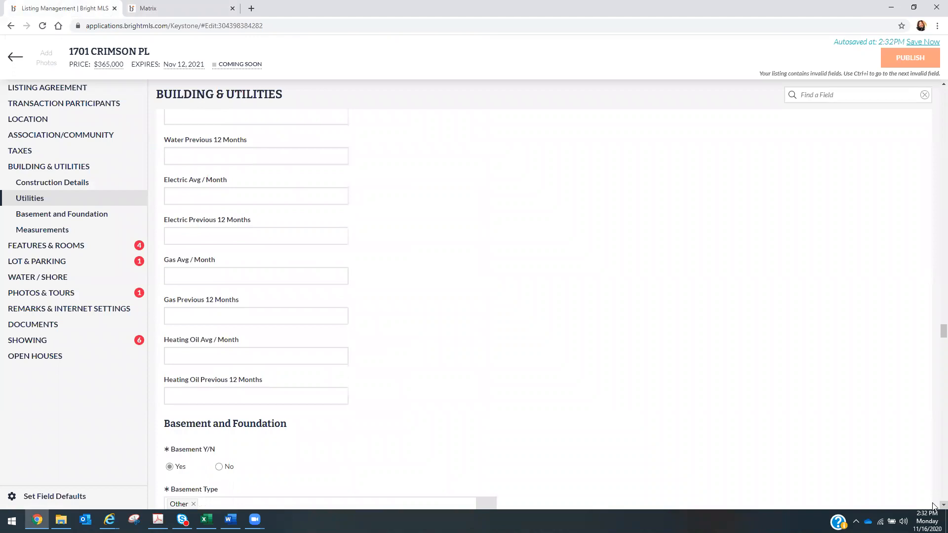
pyautogui.scroll(-5, 933, 505)
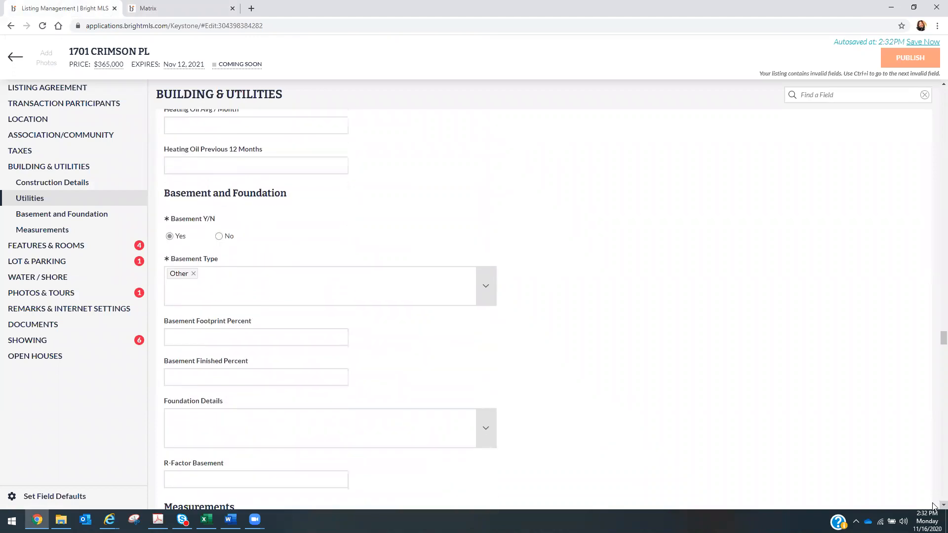
pyautogui.scroll(-1, 933, 506)
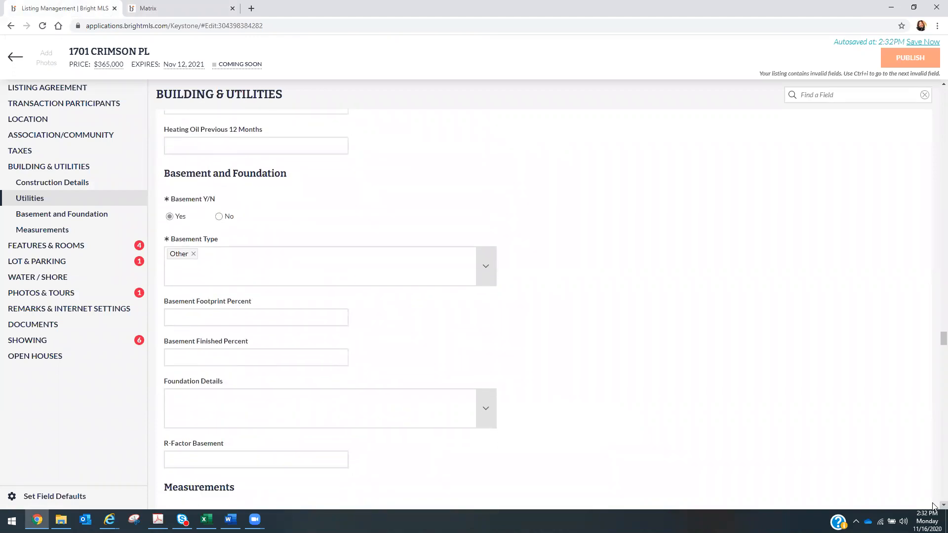
pyautogui.click(487, 268)
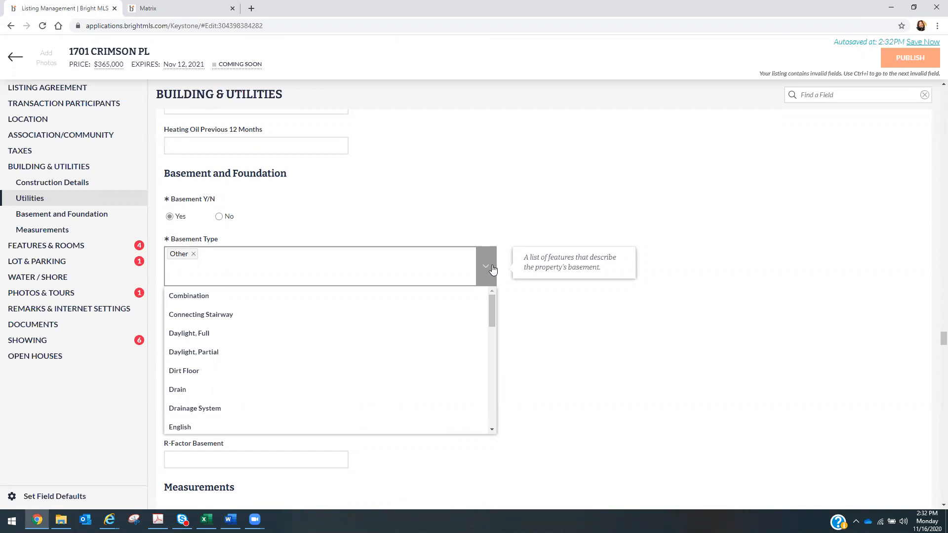
pyautogui.moveTo(495, 302); pyautogui.dragTo(483, 356)
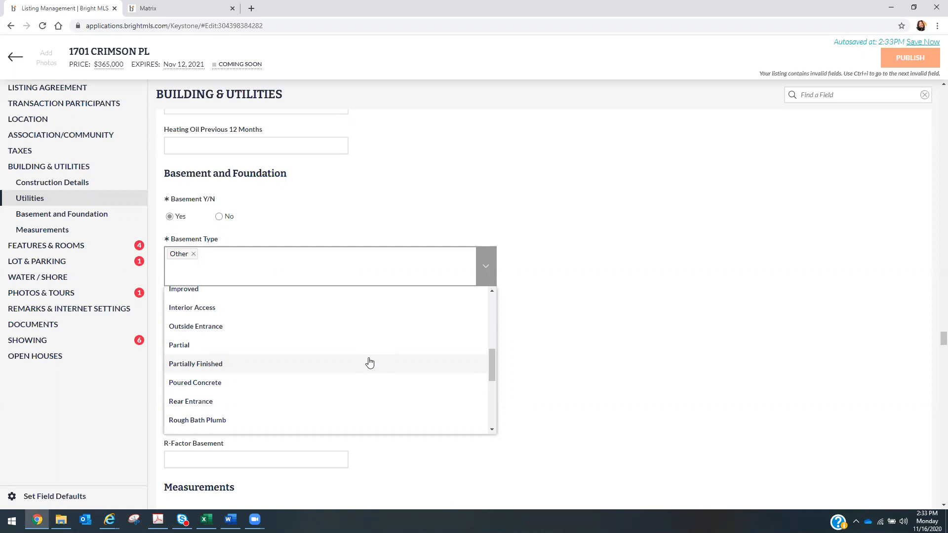
pyautogui.moveTo(490, 368); pyautogui.dragTo(511, 359)
pyautogui.click(351, 409)
pyautogui.click(572, 387)
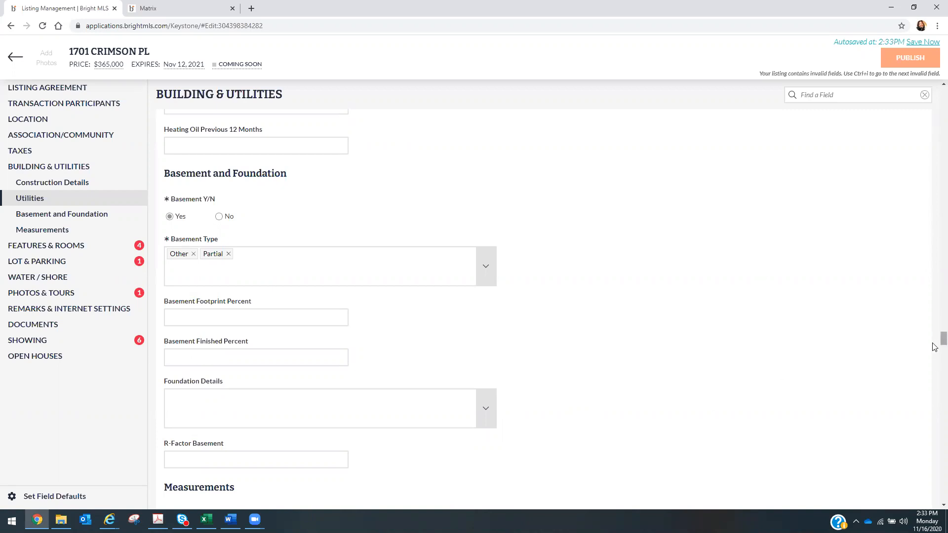
# - Scroll past Measurements (1320 total sq ft) to the Features & Rooms level details
pyautogui.scroll(-3, 935, 344)
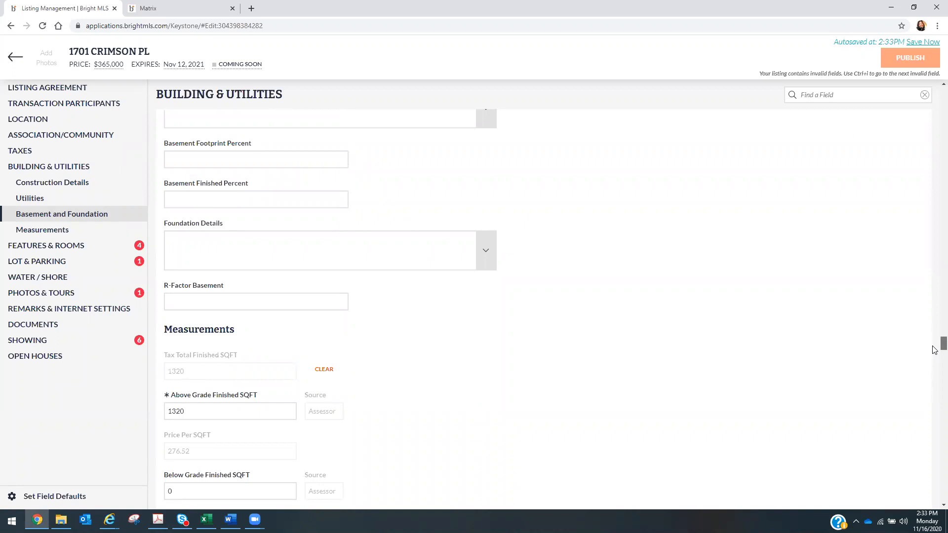
pyautogui.scroll(-10, 935, 353)
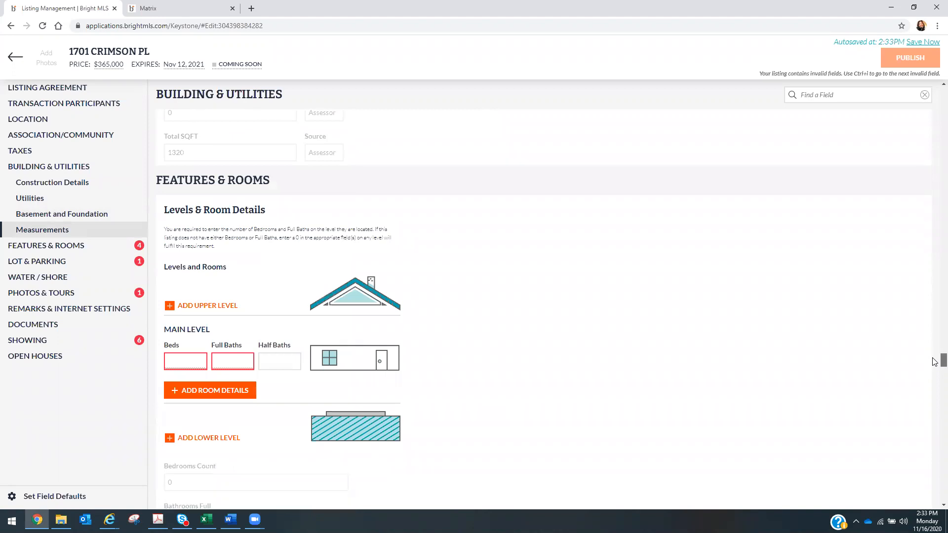
pyautogui.scroll(5, 935, 363)
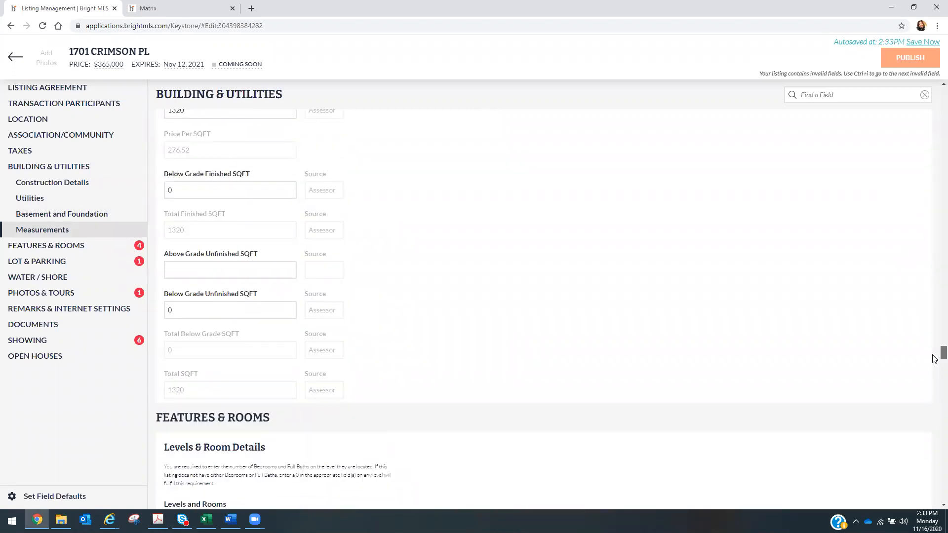
pyautogui.scroll(-3, 935, 359)
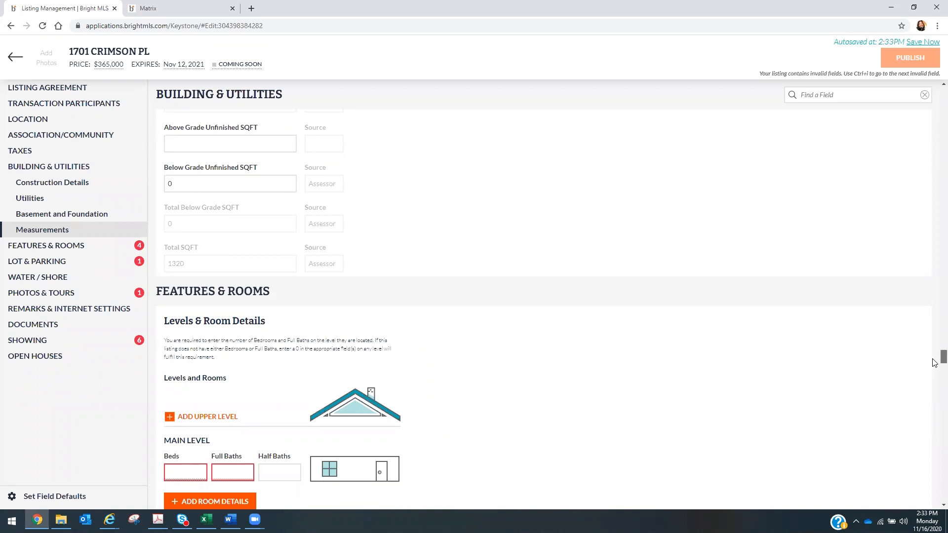
pyautogui.scroll(-3, 935, 363)
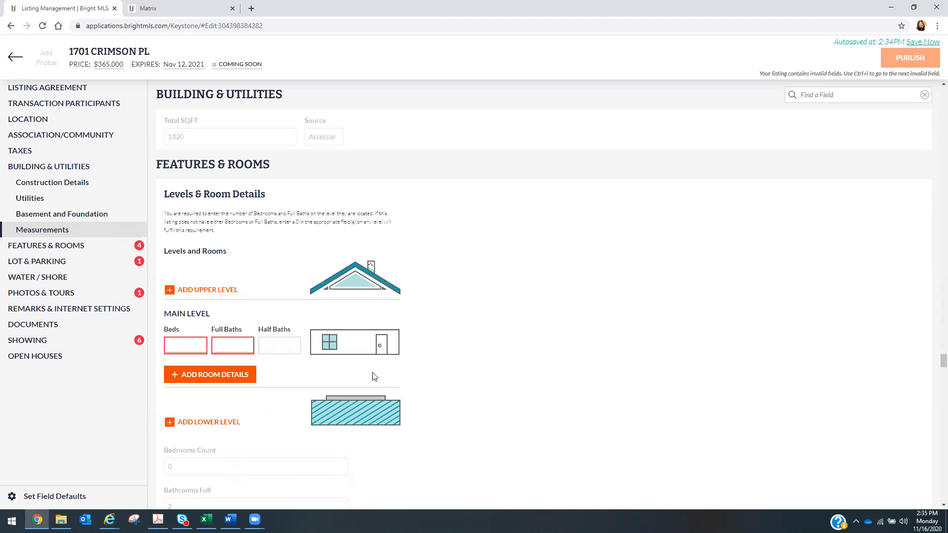
# - Enter Main Level counts of 0 beds, 0 full baths and 1 half bath
pyautogui.click(239, 345)
pyautogui.write('1')
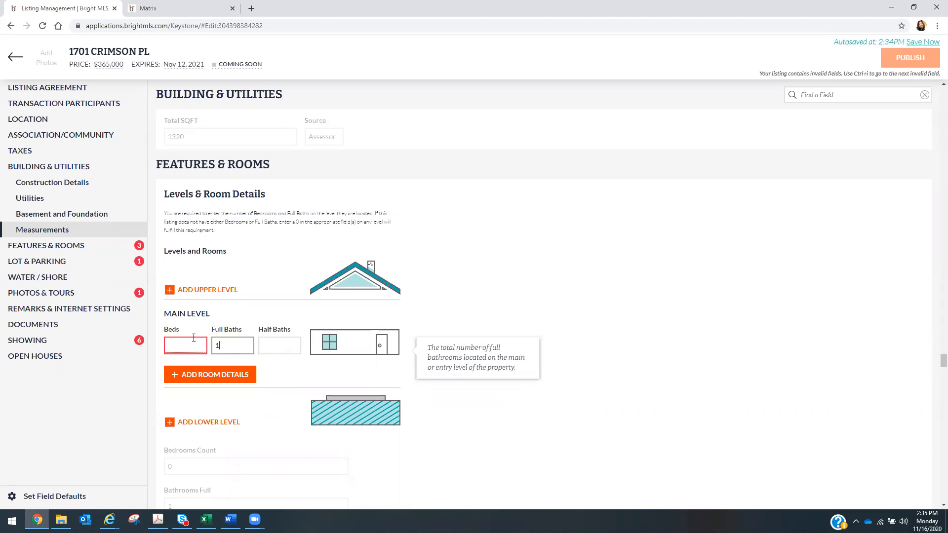
pyautogui.click(175, 346)
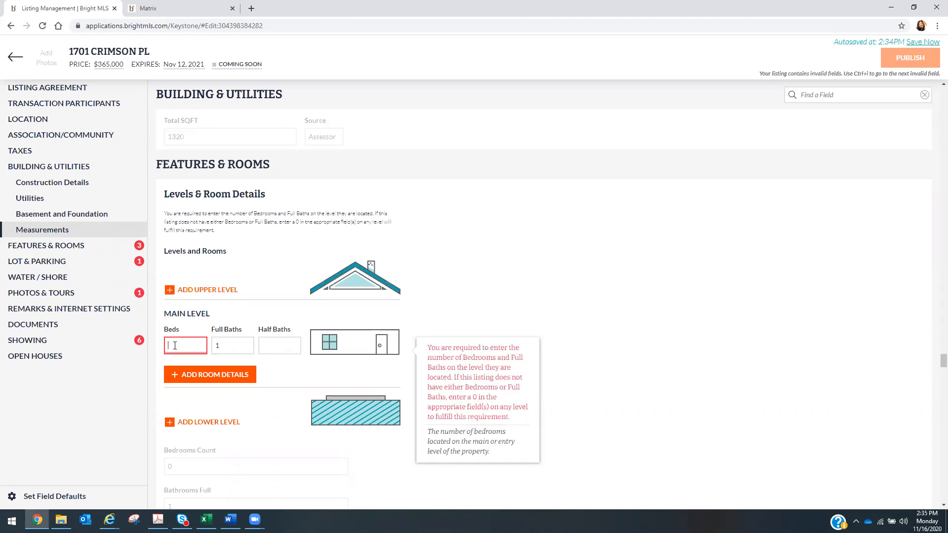
pyautogui.write('0')
pyautogui.click(778, 298)
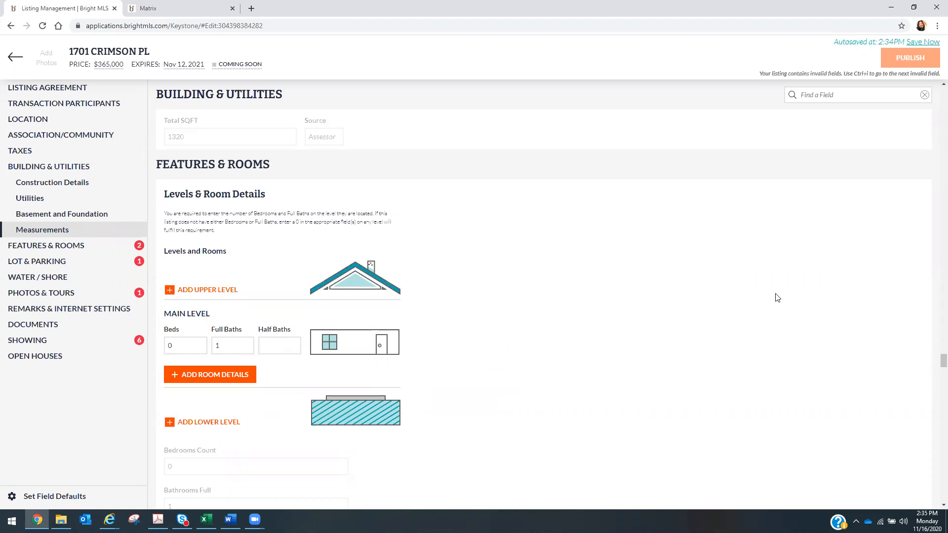
pyautogui.click(228, 346)
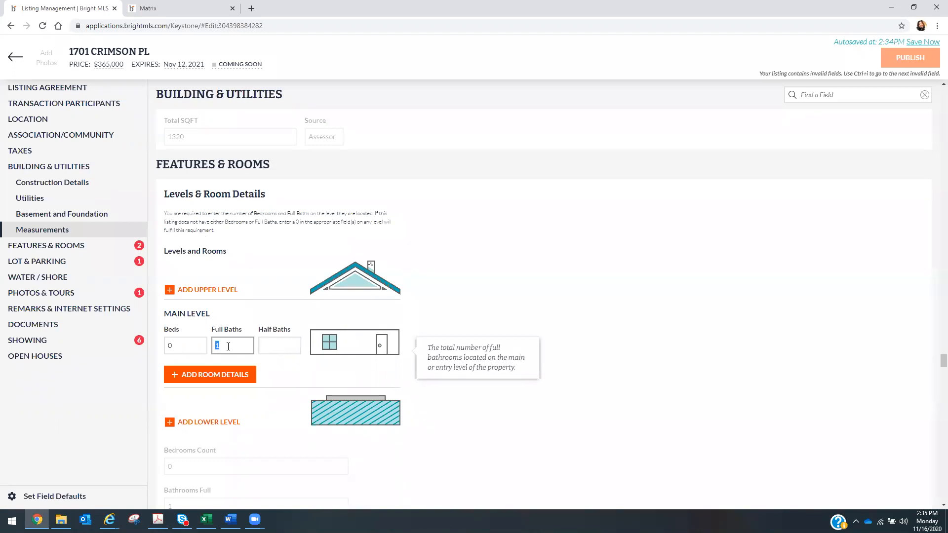
pyautogui.press('BackSpace')
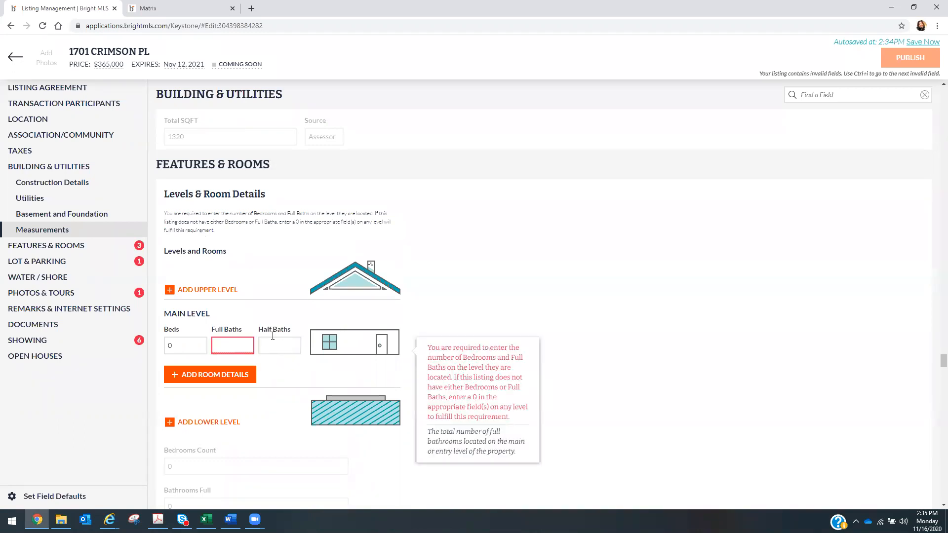
pyautogui.click(284, 347)
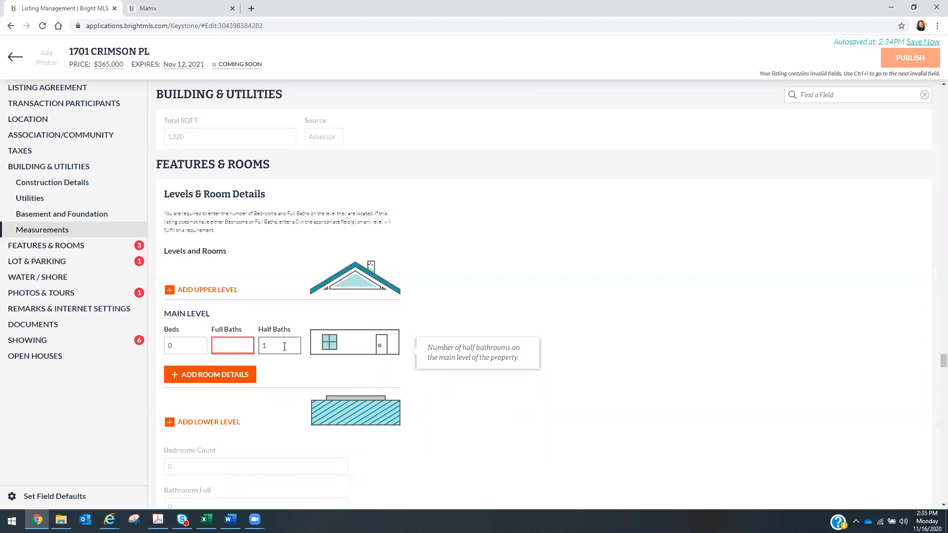
pyautogui.click(552, 314)
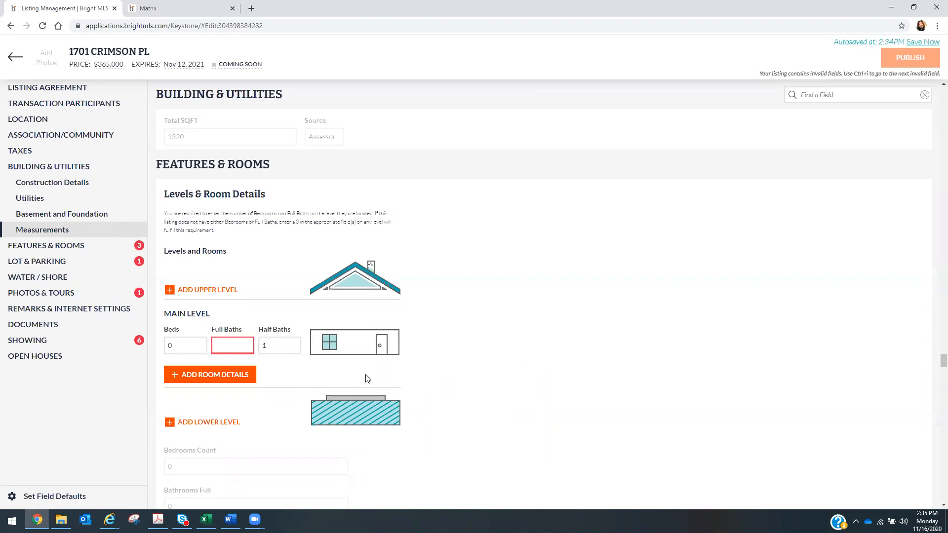
pyautogui.click(224, 340)
pyautogui.write('0')
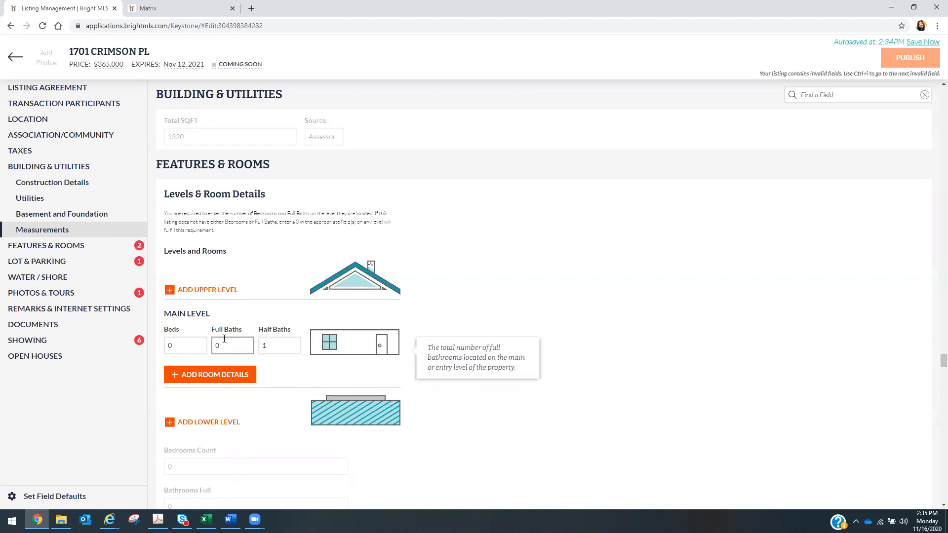
pyautogui.click(631, 293)
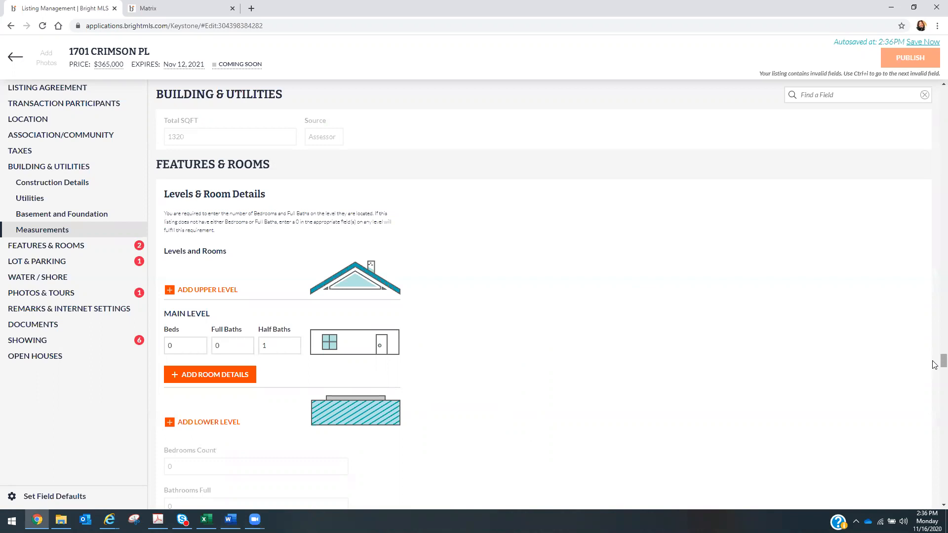
pyautogui.scroll(-3, 935, 365)
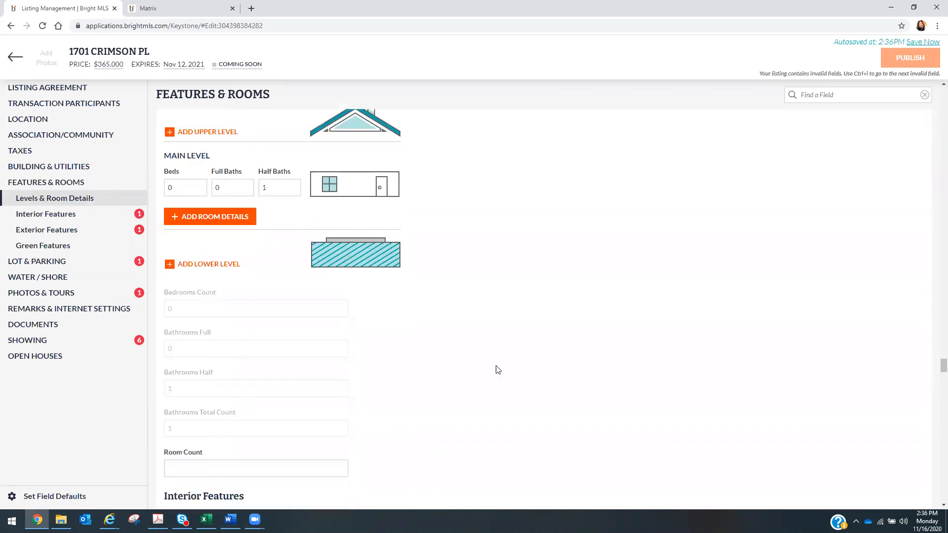
# - Add a lower level with 0 beds and 0 full baths
pyautogui.click(178, 264)
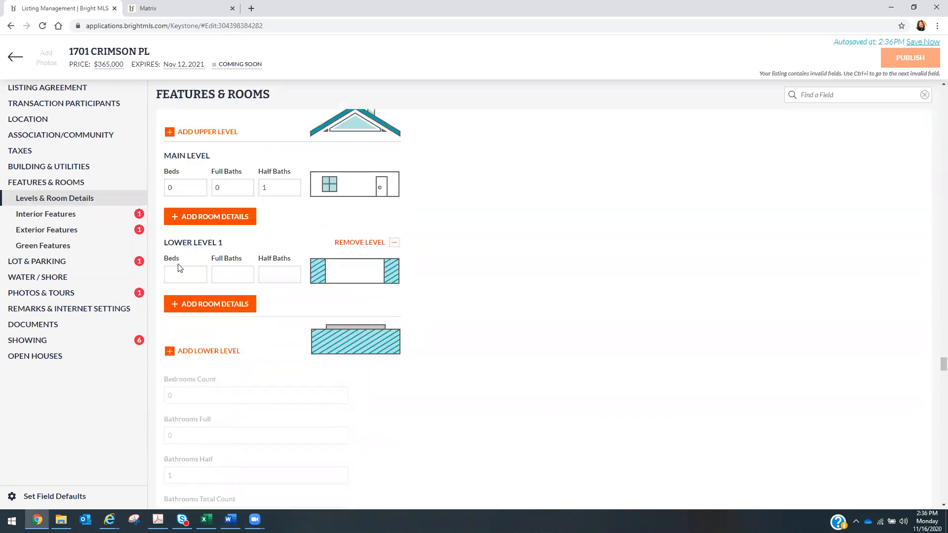
pyautogui.click(185, 276)
pyautogui.write('0')
pyautogui.click(230, 278)
pyautogui.write('0')
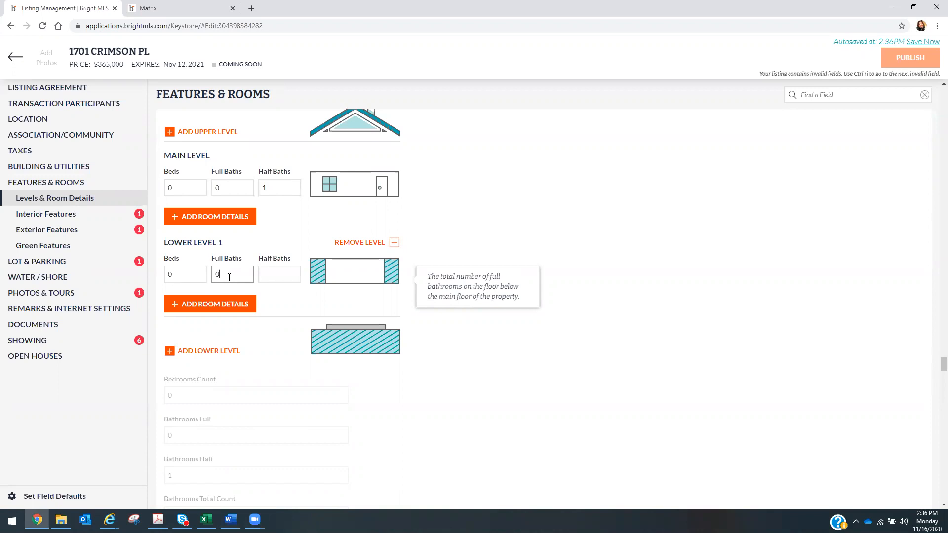
pyautogui.click(285, 279)
pyautogui.click(584, 408)
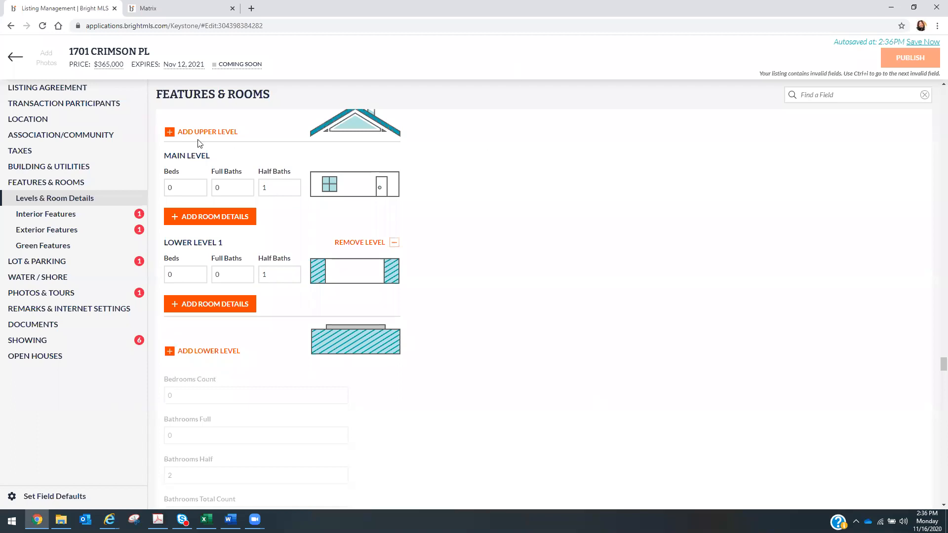
# - Add Upper Level 1 with 3 beds, 2 full baths and 0 half baths
pyautogui.click(169, 132)
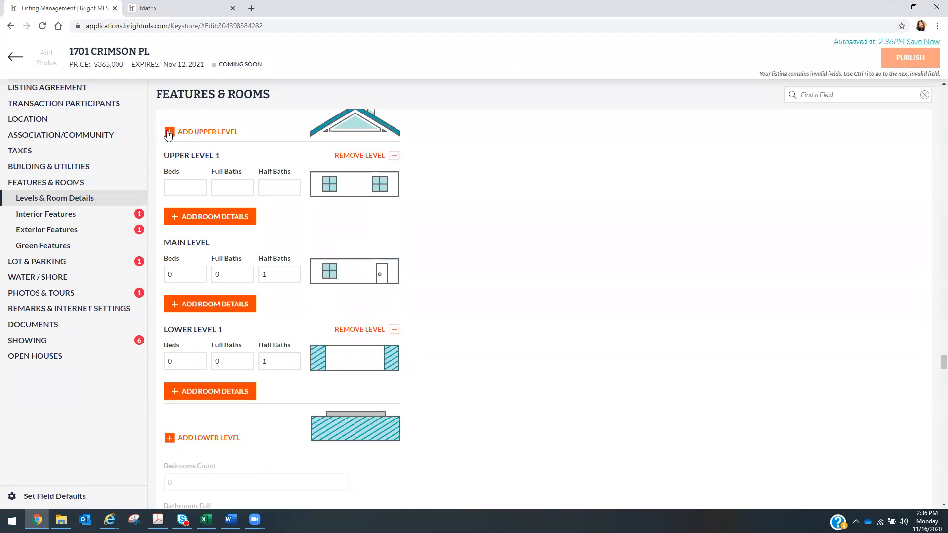
pyautogui.click(186, 186)
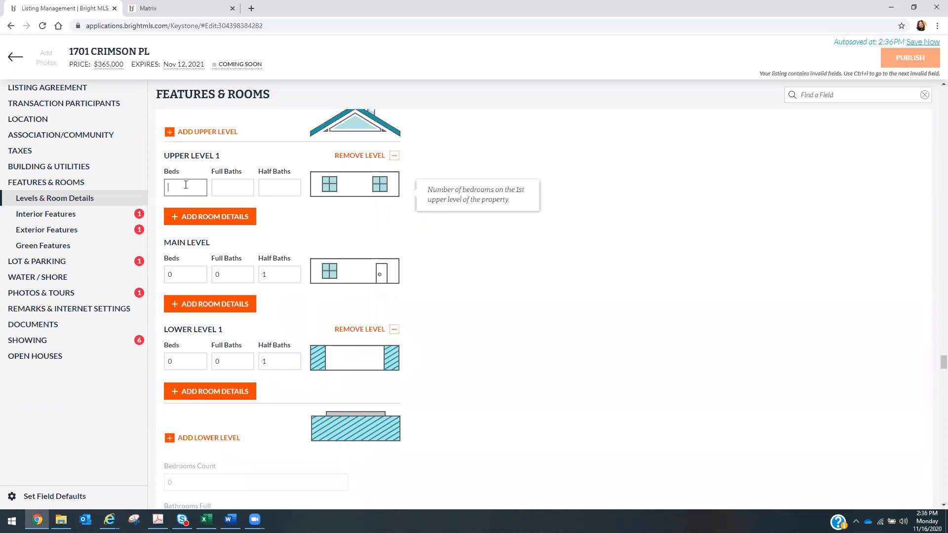
pyautogui.write('3')
pyautogui.click(229, 183)
pyautogui.write('2')
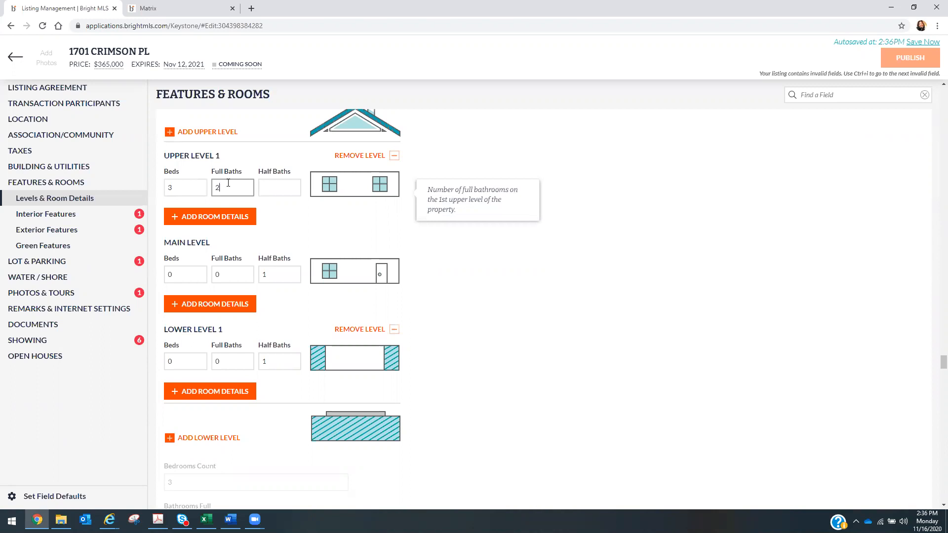
pyautogui.click(298, 186)
pyautogui.write('0')
pyautogui.click(527, 290)
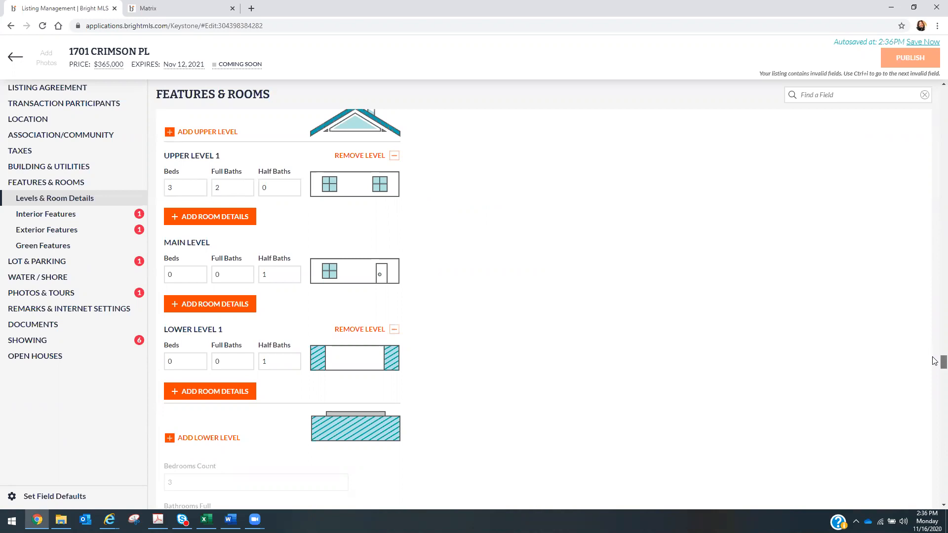
# - Set Accessibility Features to None
pyautogui.scroll(-1, 934, 361)
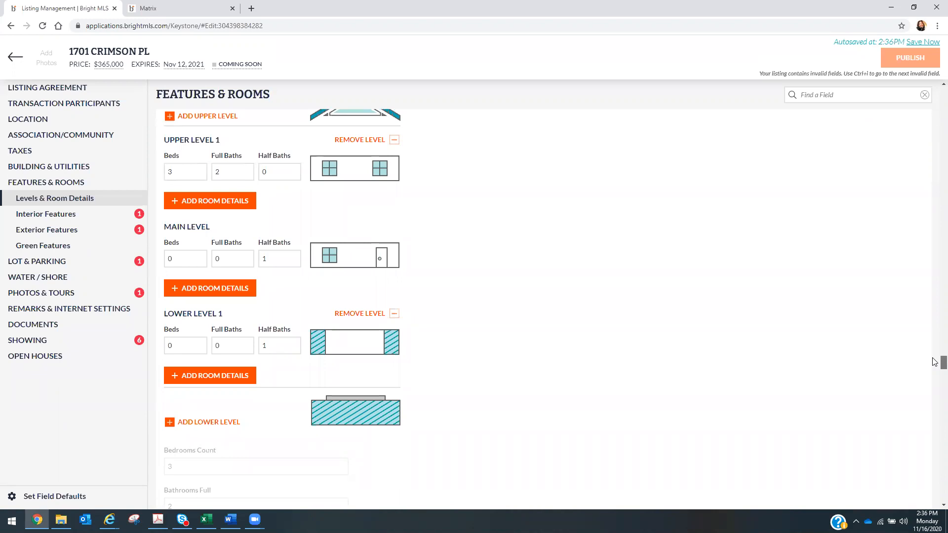
pyautogui.scroll(-4, 935, 362)
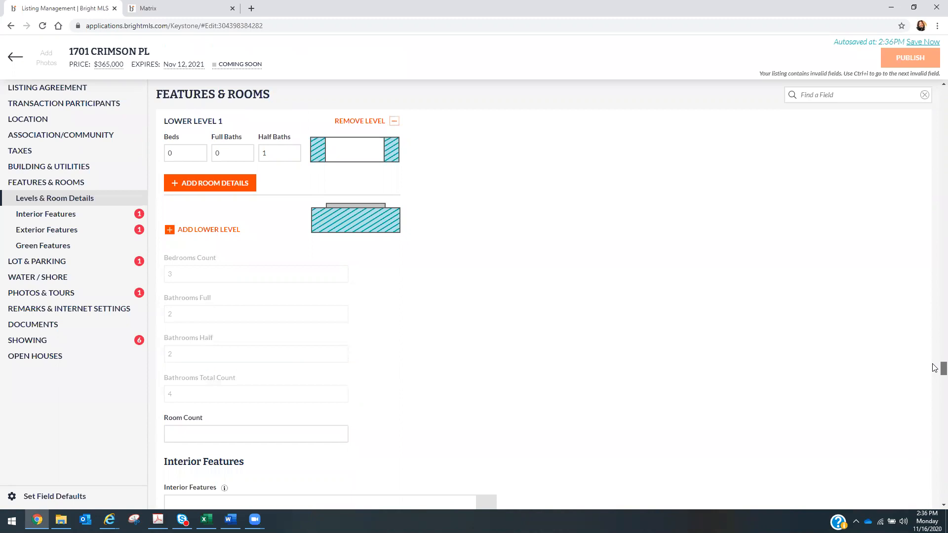
pyautogui.scroll(-2, 934, 368)
pyautogui.scroll(-2, 935, 370)
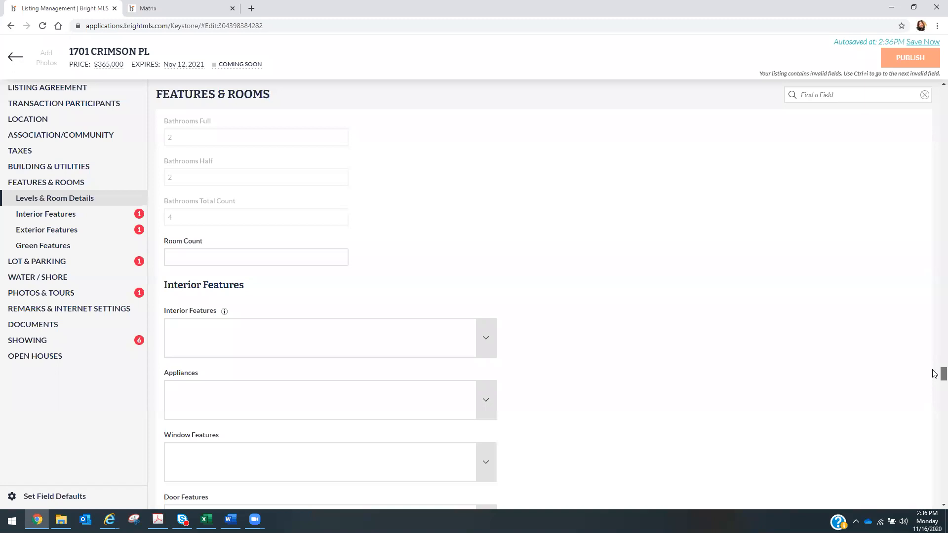
pyautogui.scroll(-2, 935, 374)
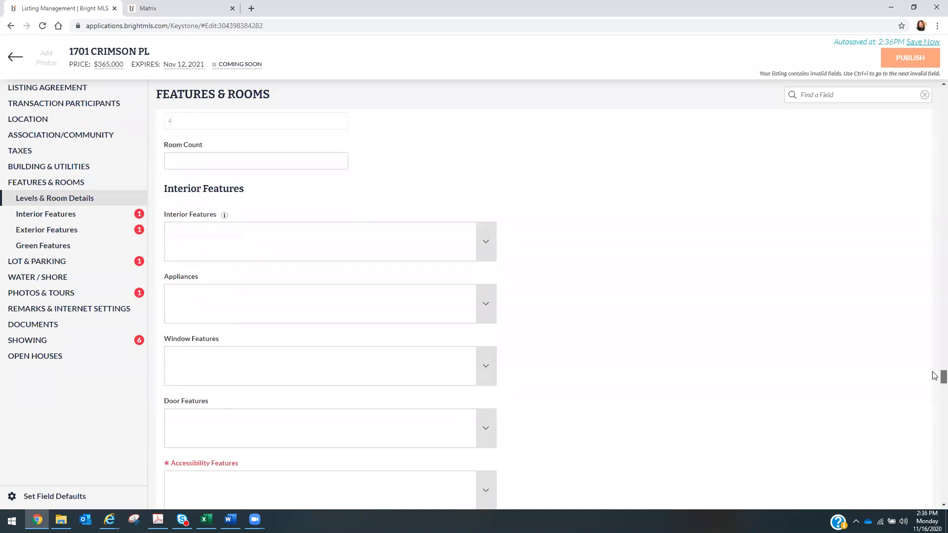
pyautogui.scroll(-1, 935, 376)
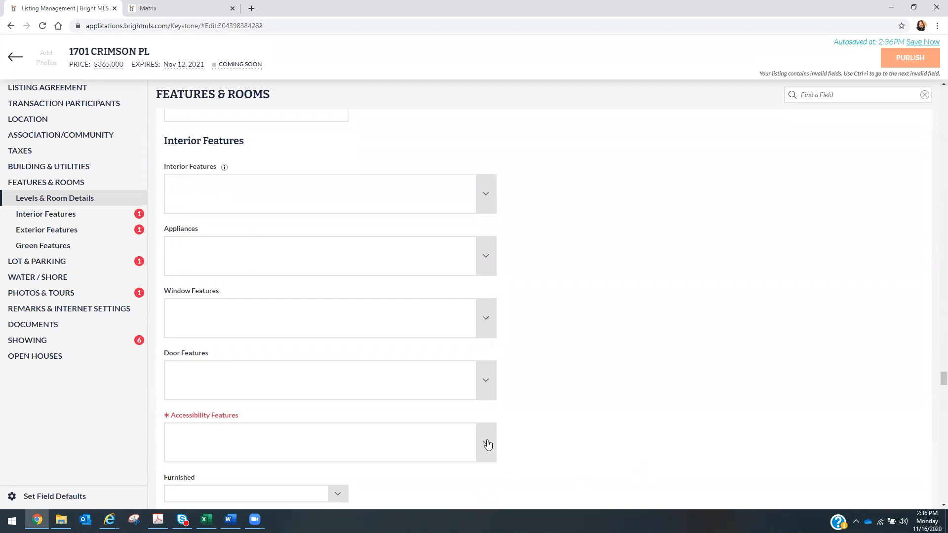
pyautogui.click(487, 444)
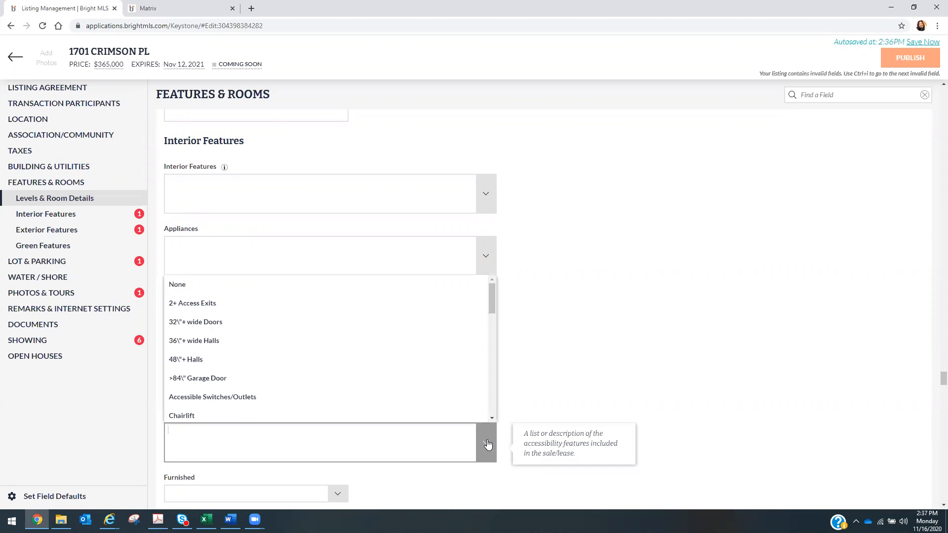
pyautogui.click(383, 292)
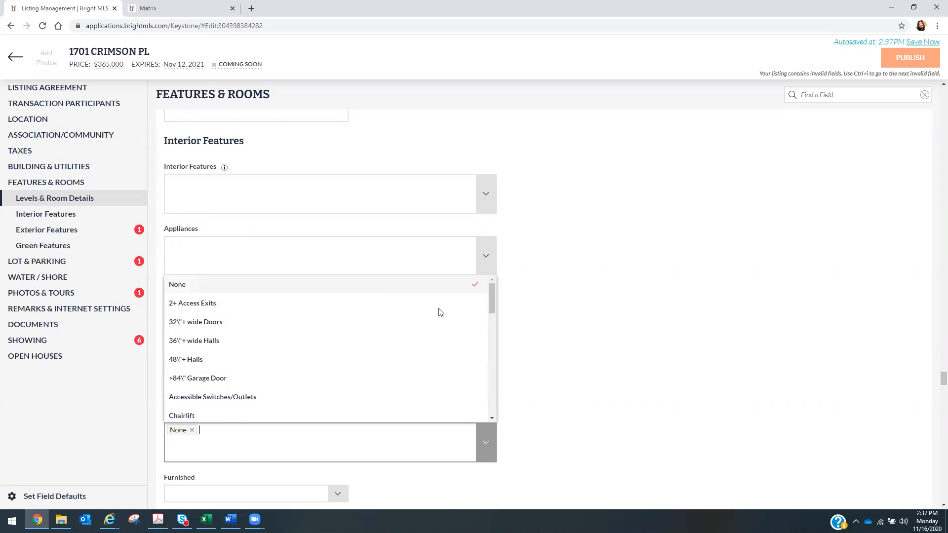
pyautogui.click(721, 393)
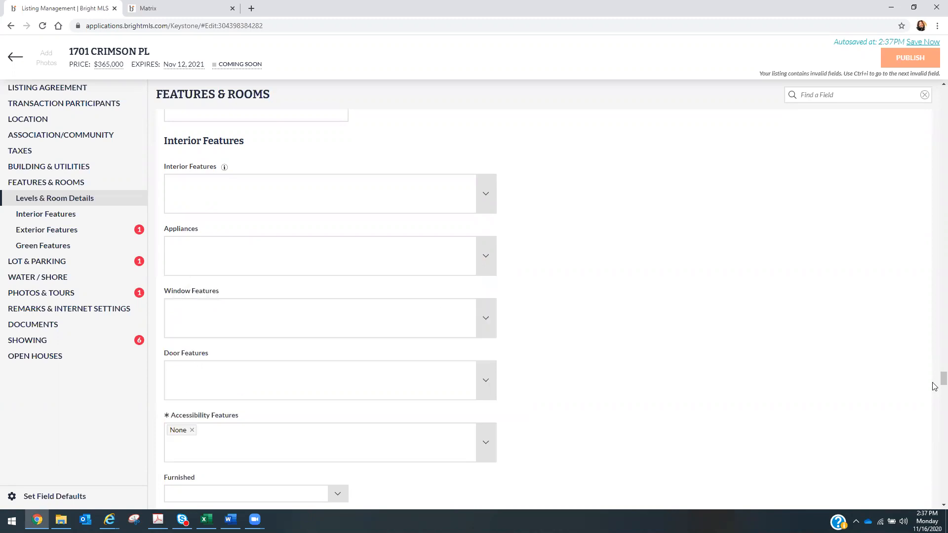
# - Set the Pool to Yes - Community and move down to Lot & Parking
pyautogui.scroll(-1, 935, 388)
pyautogui.scroll(-8, 935, 387)
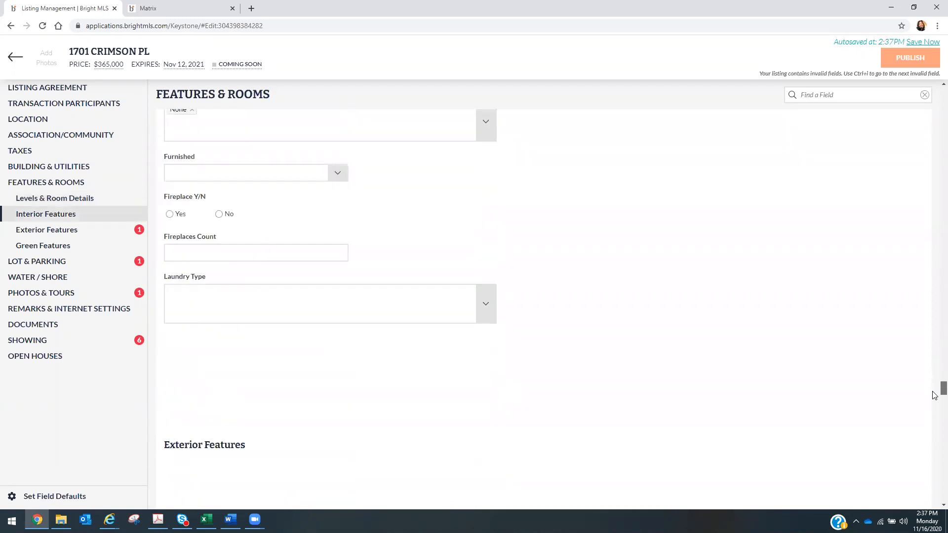
pyautogui.scroll(-3, 934, 400)
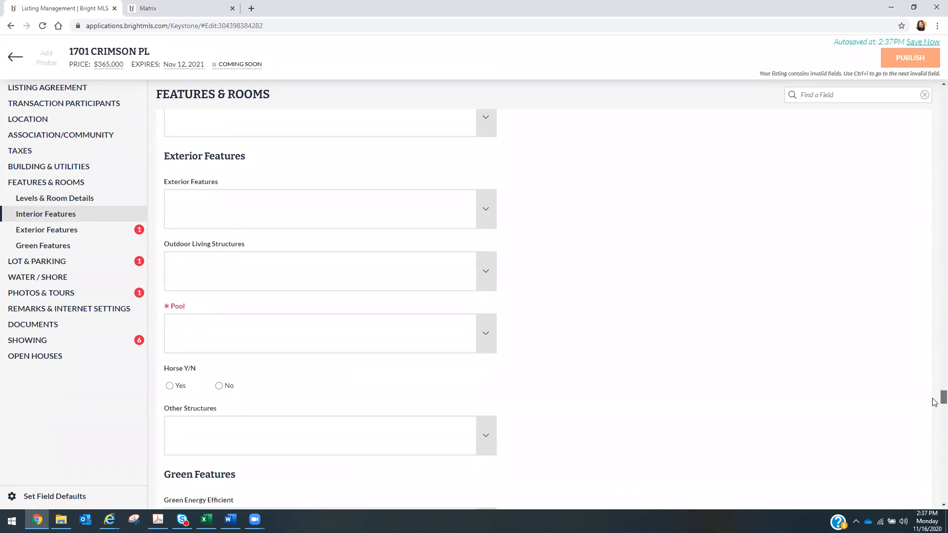
pyautogui.click(488, 337)
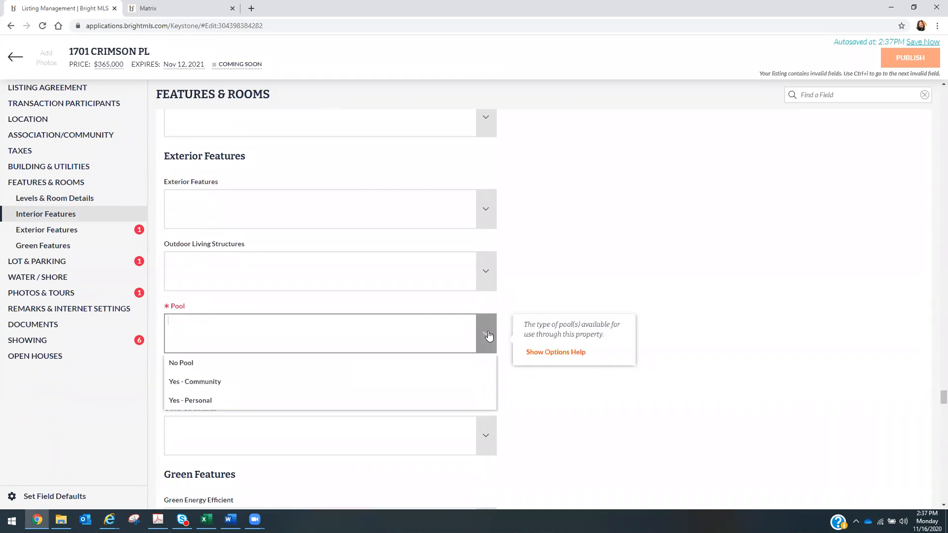
pyautogui.click(427, 387)
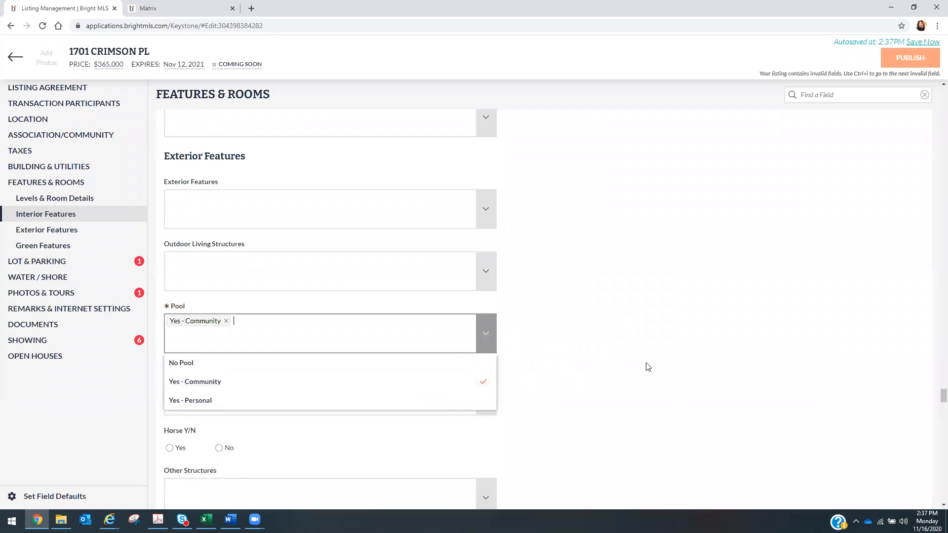
pyautogui.click(648, 367)
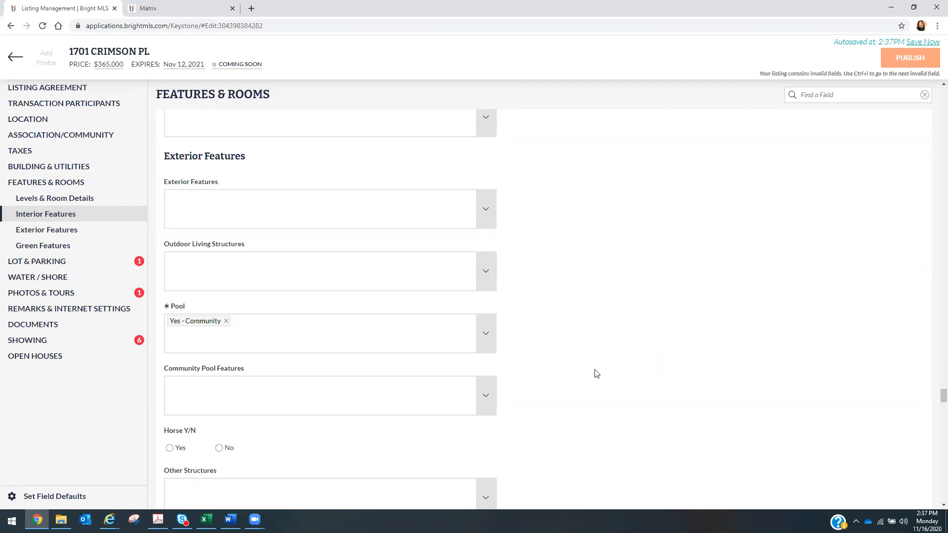
pyautogui.moveTo(935, 396); pyautogui.dragTo(935, 404)
pyautogui.moveTo(935, 411); pyautogui.dragTo(935, 421)
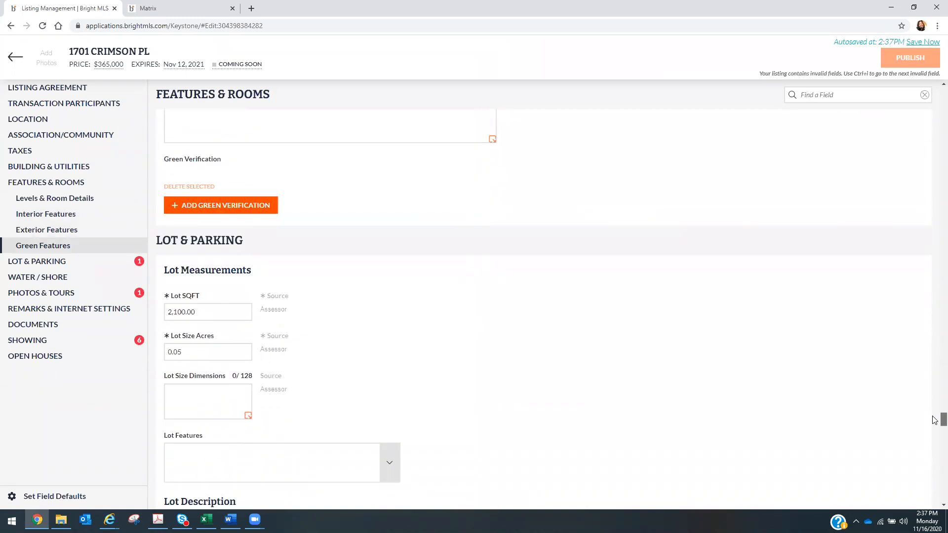
# - Select Attached Garage, Parking Lot and Off Street as parking types
pyautogui.moveTo(935, 421); pyautogui.dragTo(930, 443)
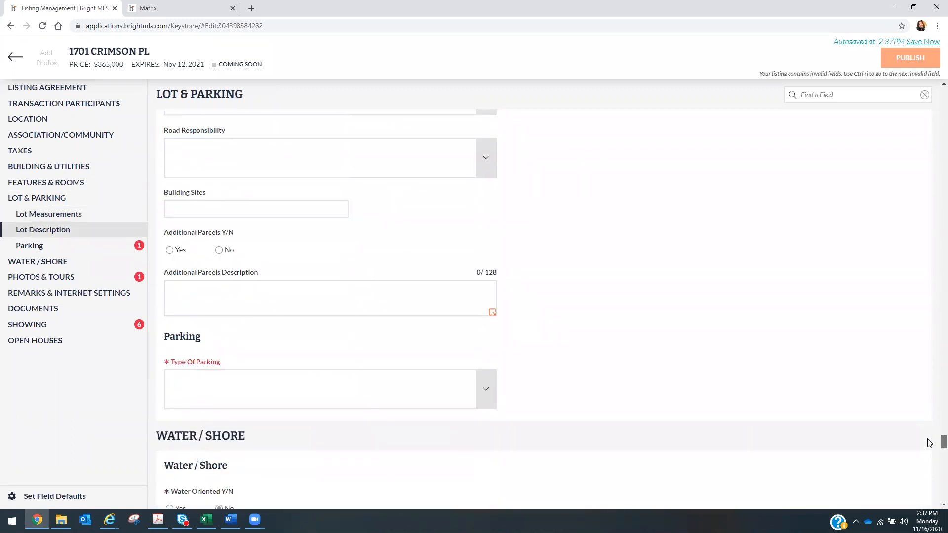
pyautogui.click(486, 391)
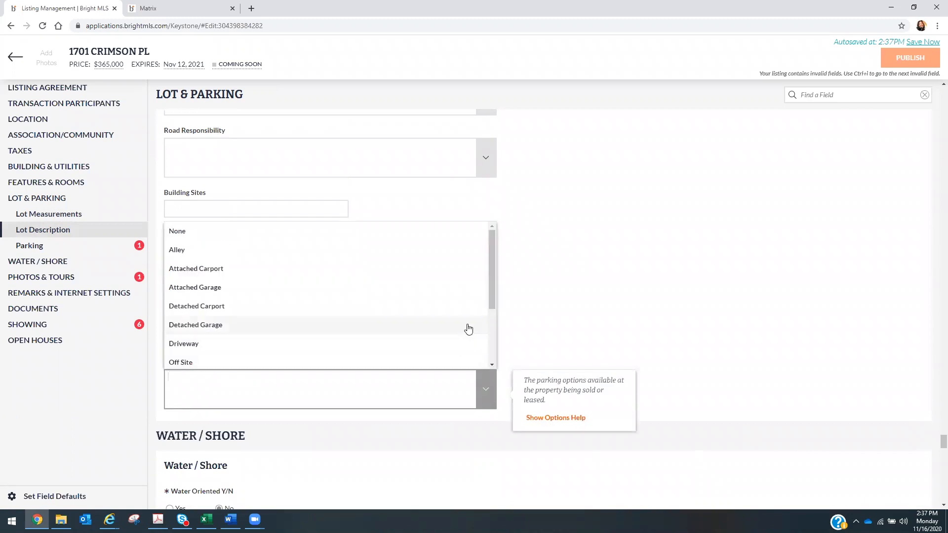
pyautogui.click(462, 299)
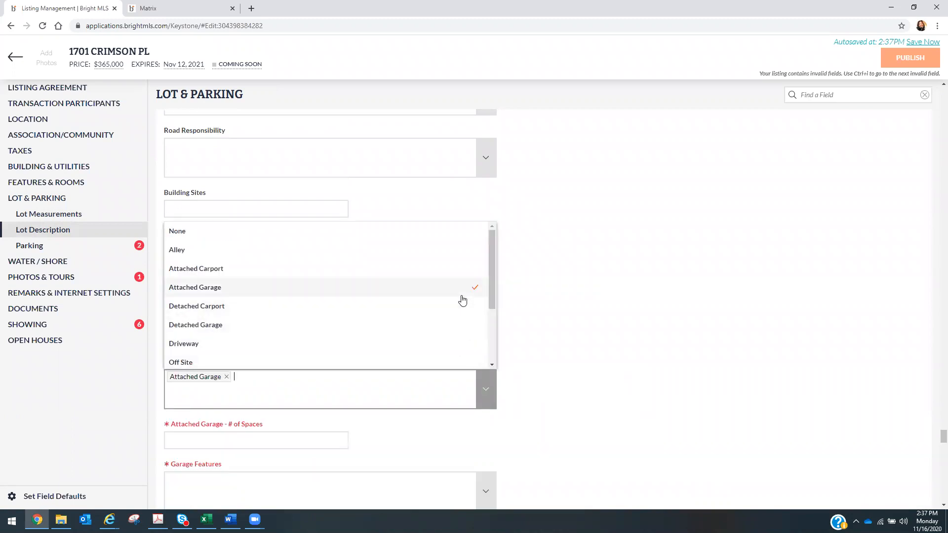
pyautogui.click(636, 323)
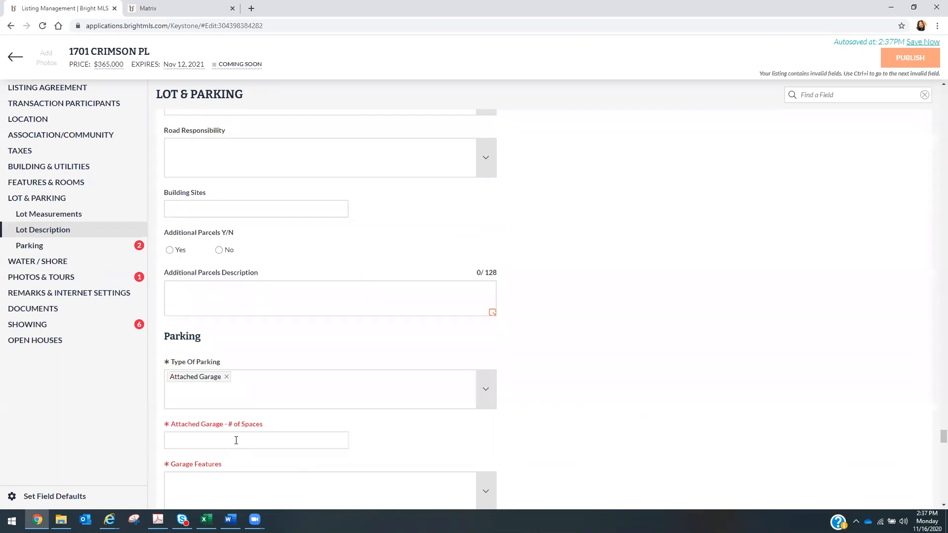
pyautogui.click(481, 390)
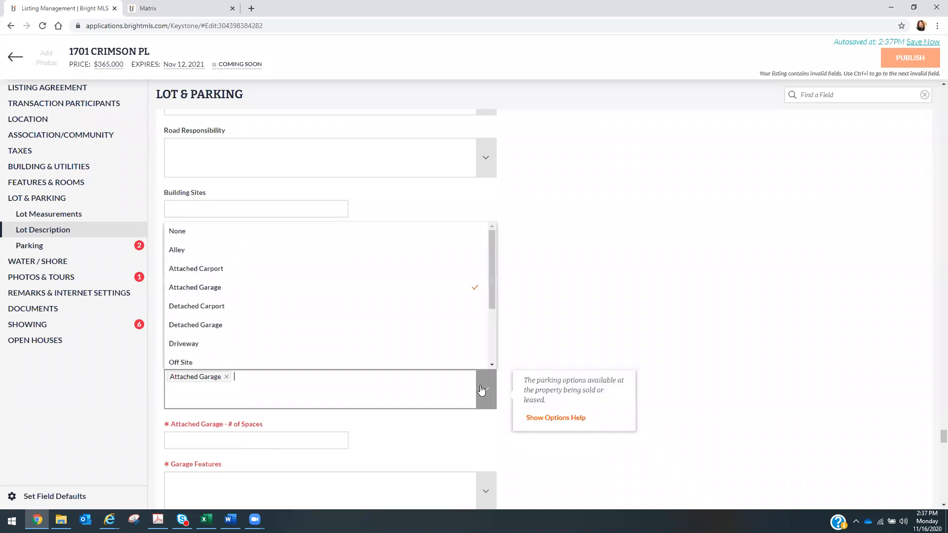
pyautogui.moveTo(492, 282); pyautogui.dragTo(485, 339)
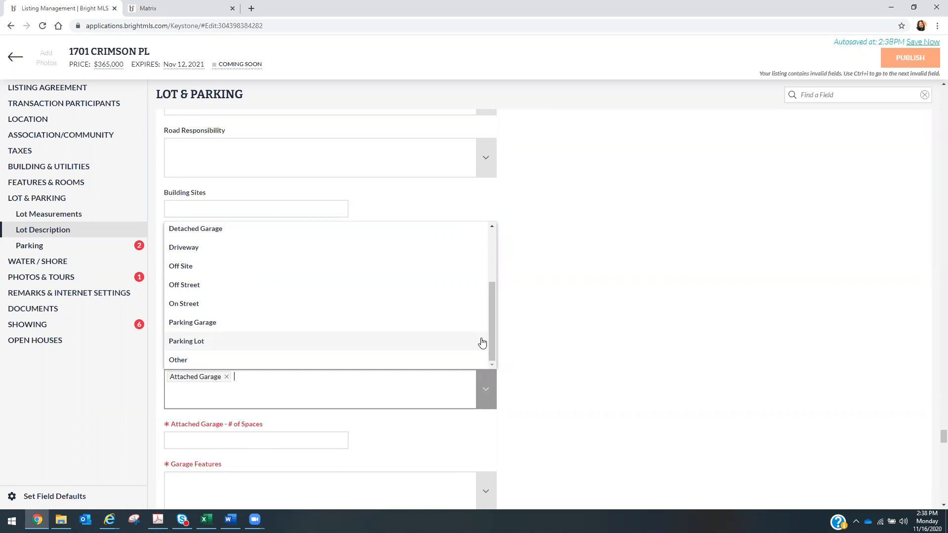
pyautogui.click(392, 350)
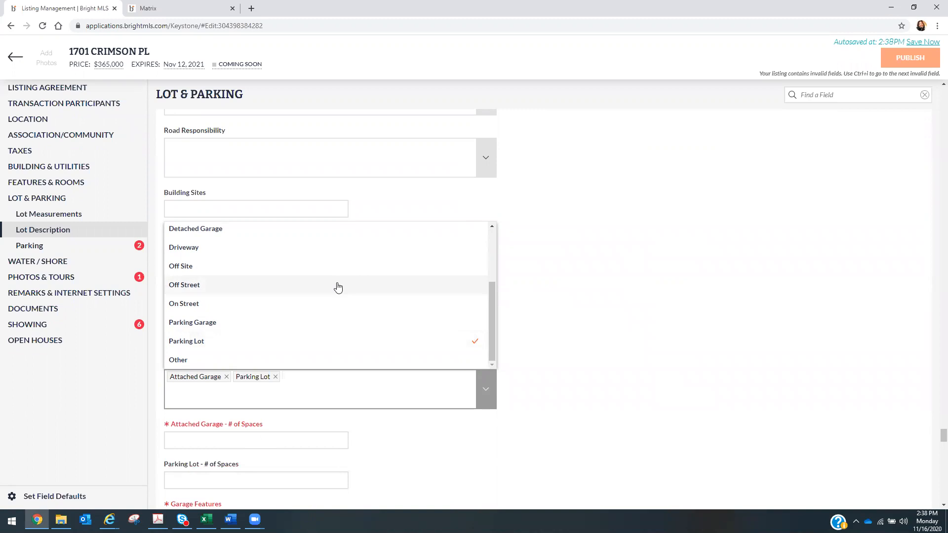
pyautogui.click(338, 287)
pyautogui.click(540, 315)
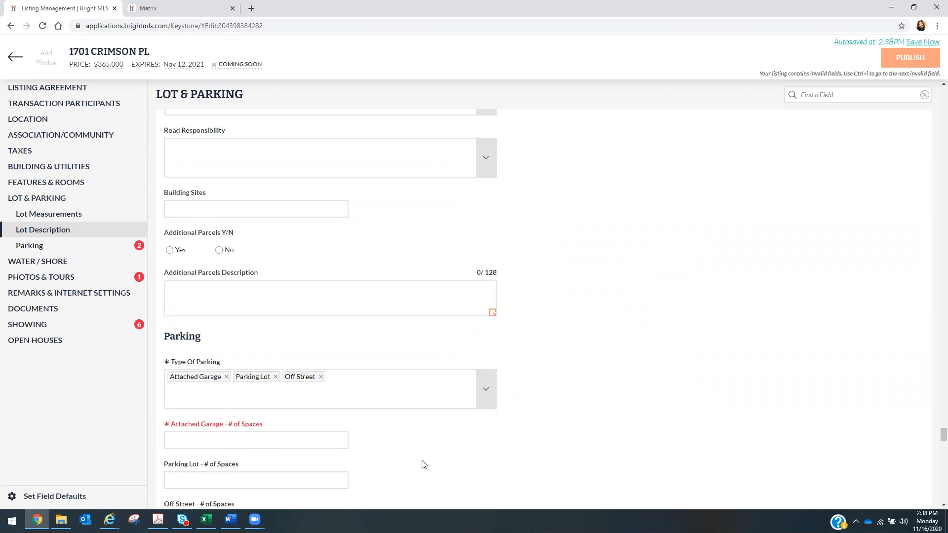
# - Add Driveway to the Type Of Parking selections
pyautogui.click(487, 382)
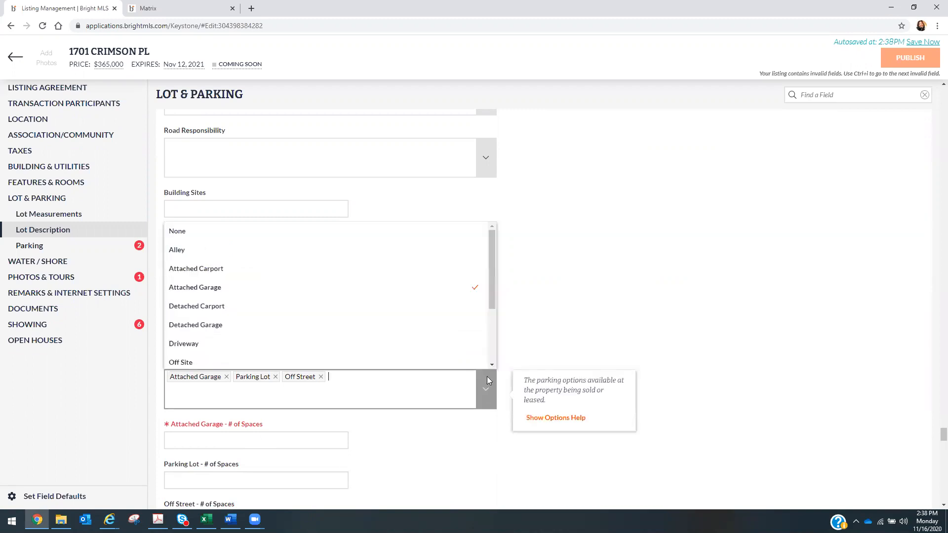
pyautogui.moveTo(492, 277); pyautogui.dragTo(488, 297)
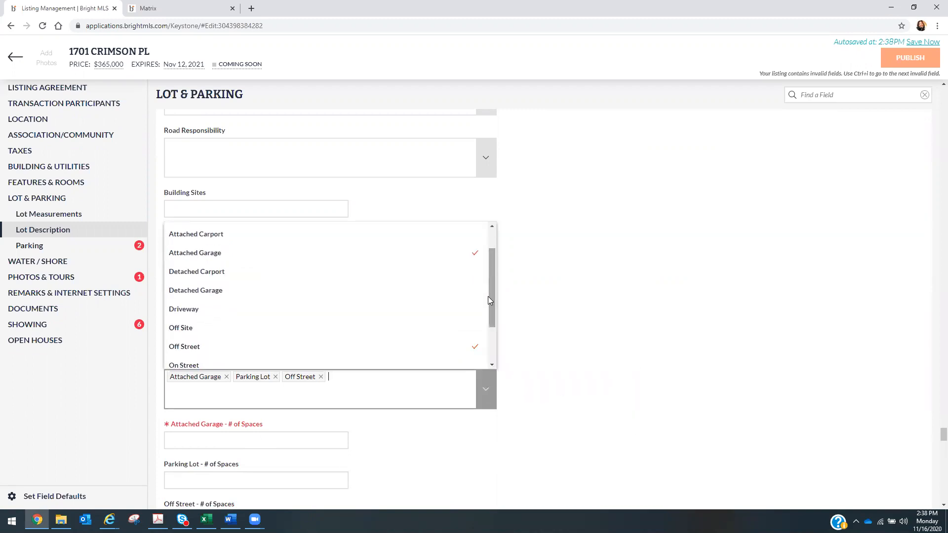
pyautogui.click(255, 314)
pyautogui.click(660, 328)
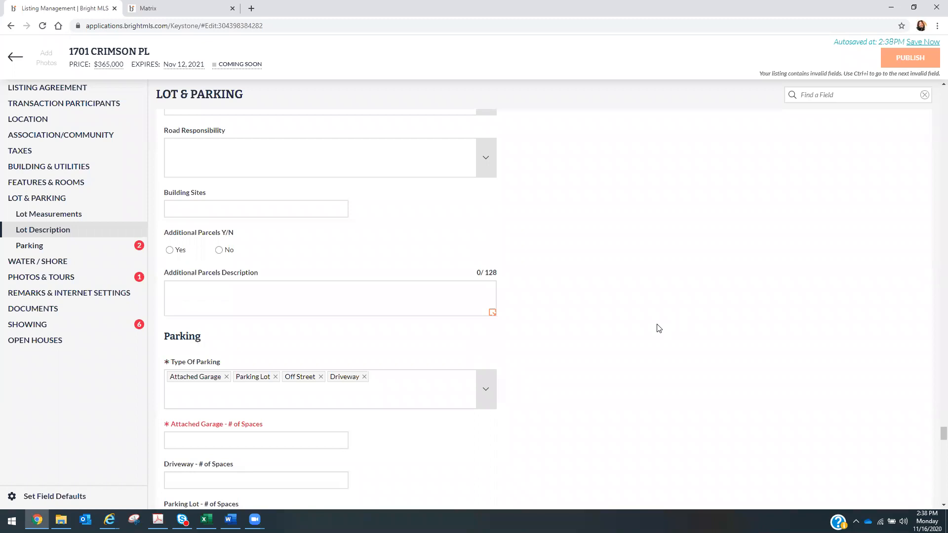
# - Enter 1 for Attached Garage spaces and 1 for Driveway spaces
pyautogui.click(225, 440)
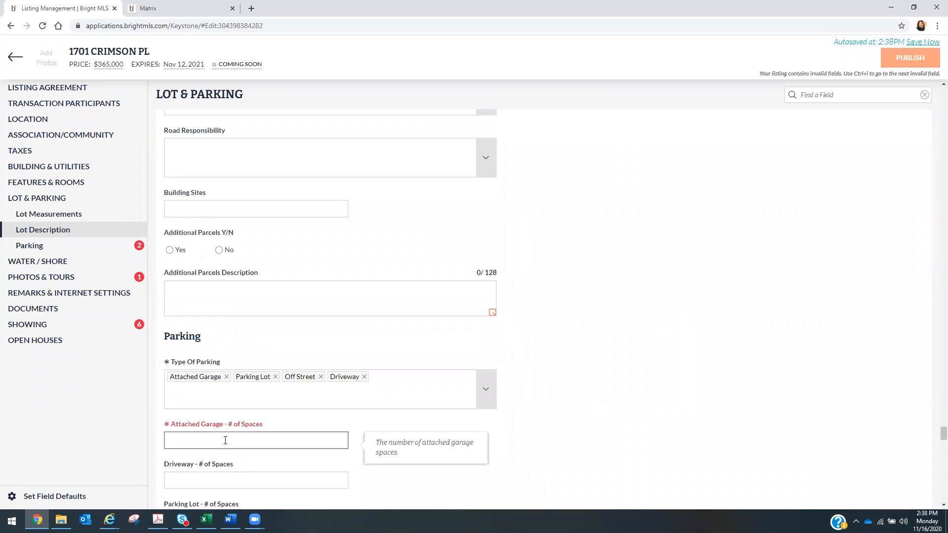
pyautogui.write('1')
pyautogui.click(707, 382)
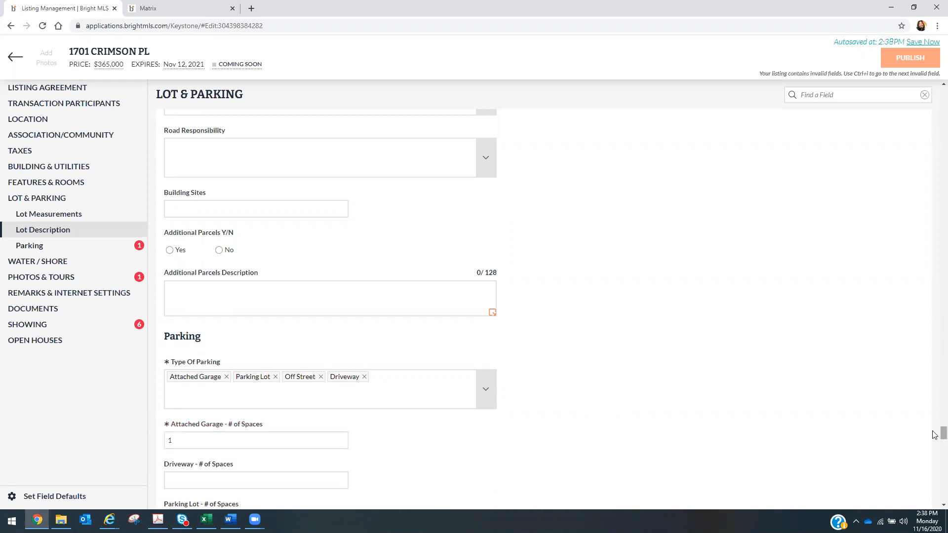
pyautogui.scroll(-9, 935, 434)
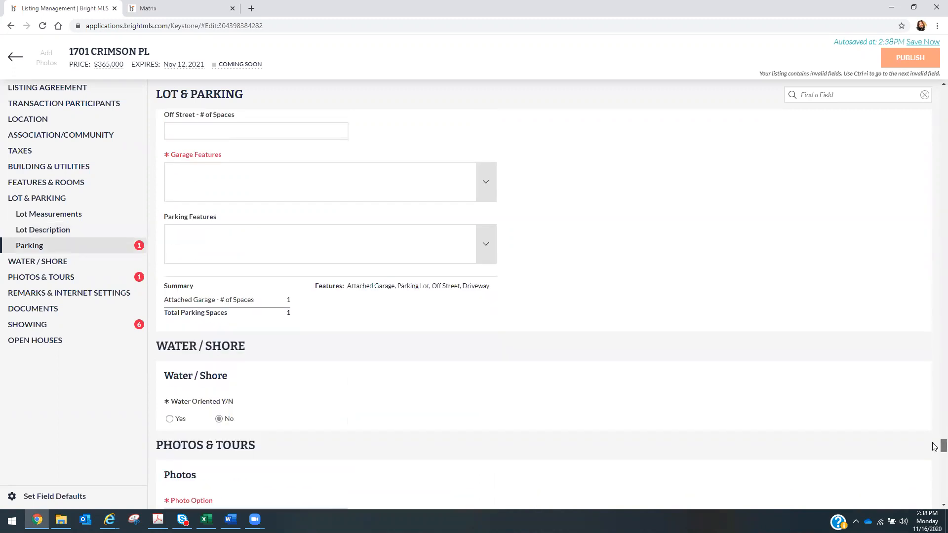
pyautogui.scroll(5, 934, 447)
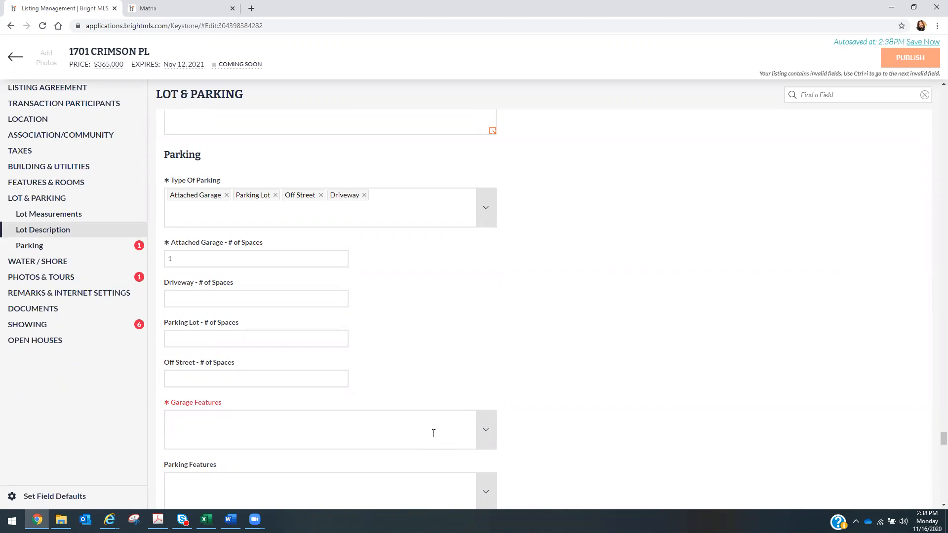
pyautogui.click(193, 301)
pyautogui.write('1')
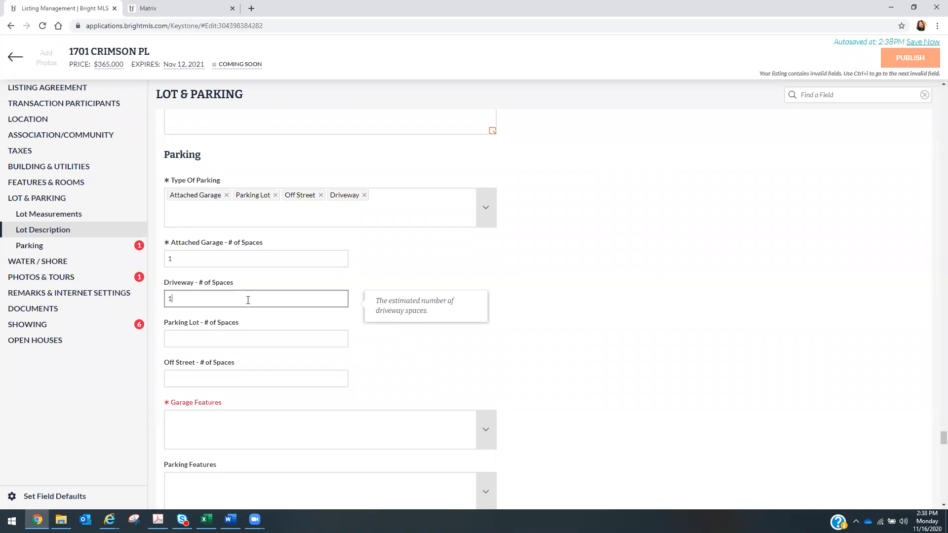
pyautogui.click(678, 280)
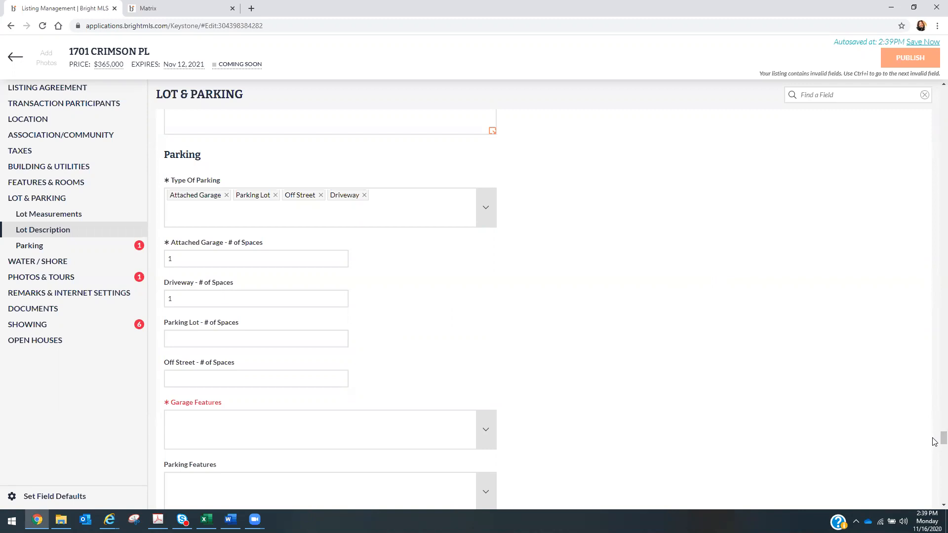
# - Check Garage - Front Entry, Garage Door Opener, Inside Access and Basement Garage under Garage Features
pyautogui.click(486, 431)
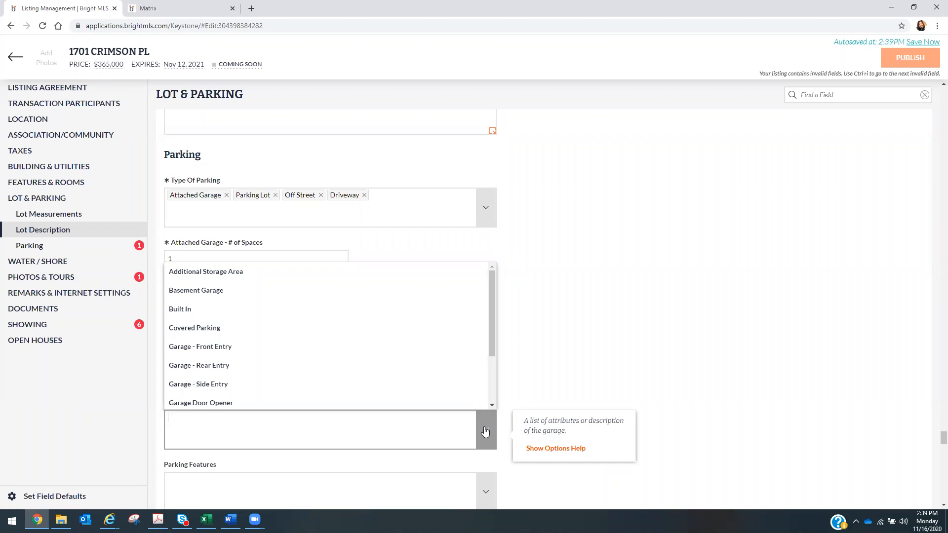
pyautogui.click(414, 354)
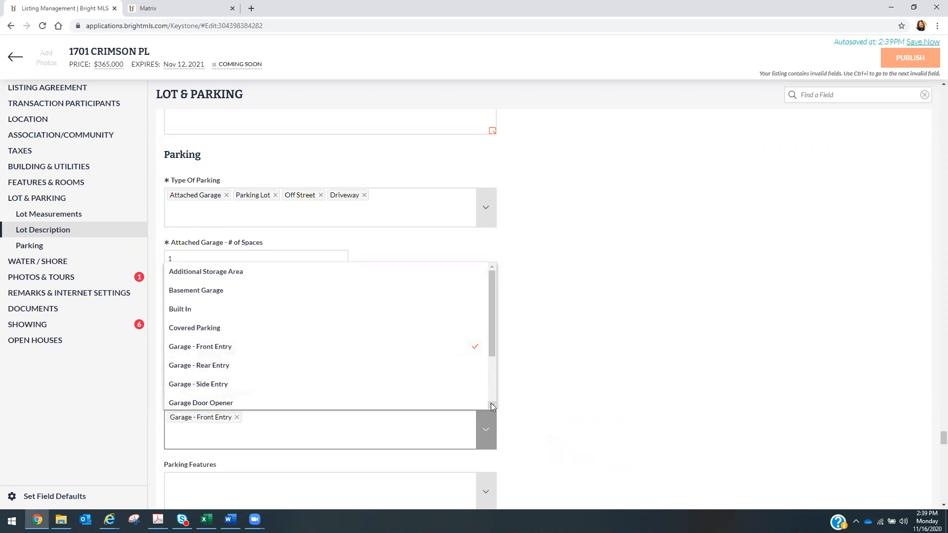
pyautogui.click(396, 406)
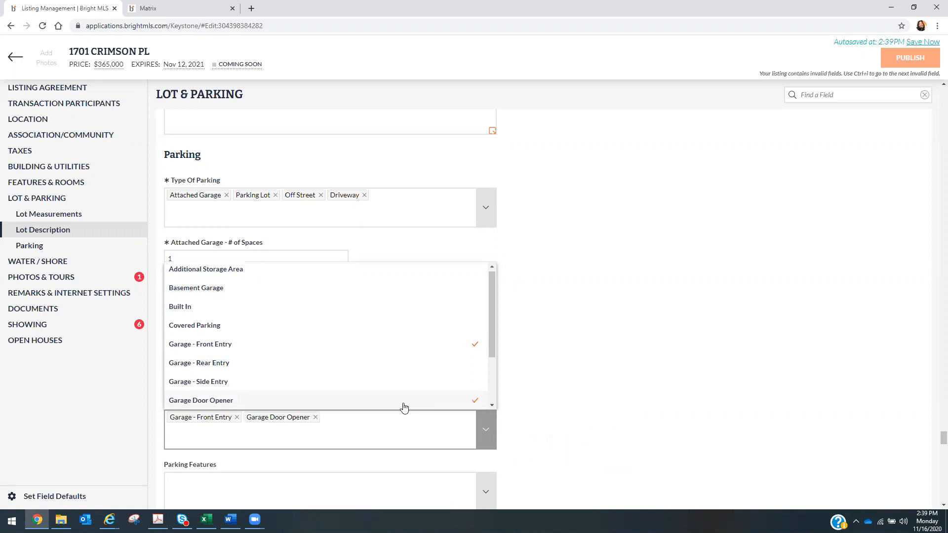
pyautogui.click(491, 405)
pyautogui.click(491, 406)
pyautogui.click(491, 406)
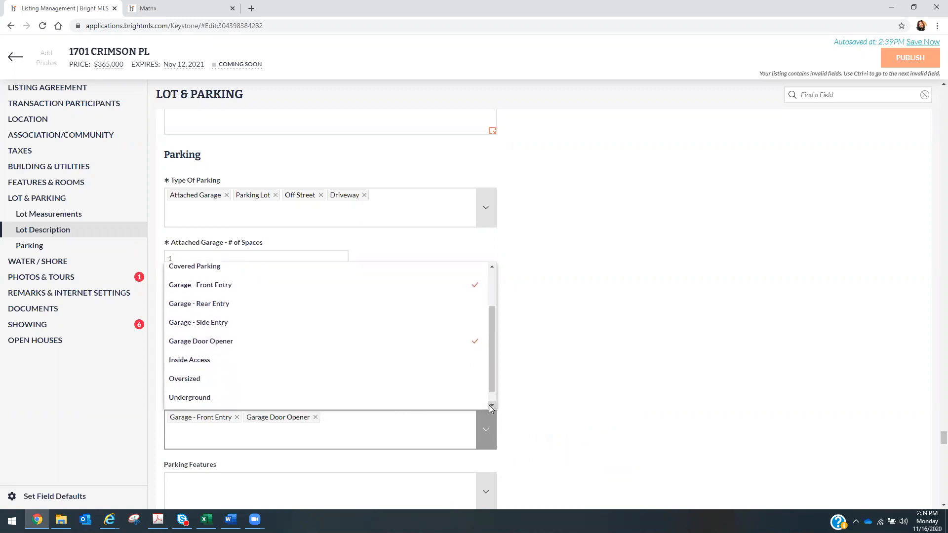
pyautogui.click(491, 406)
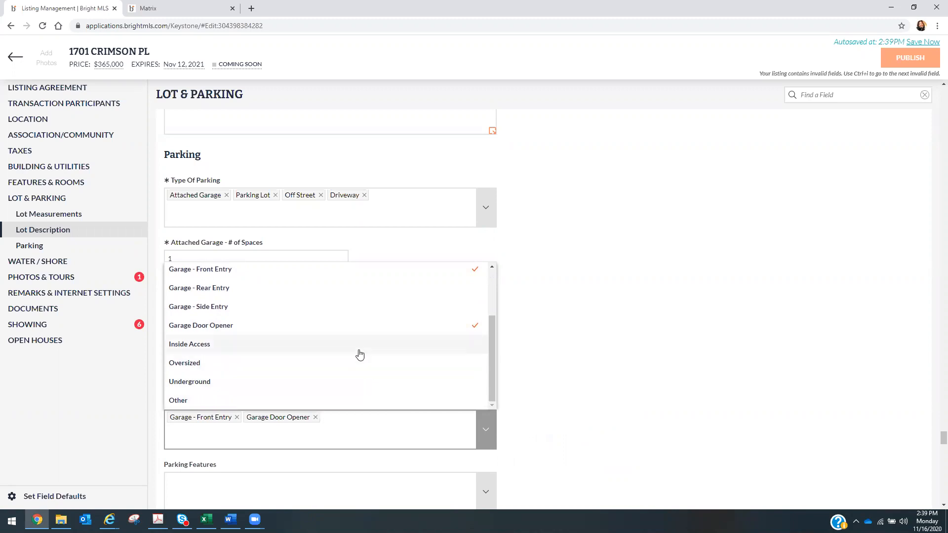
pyautogui.click(359, 355)
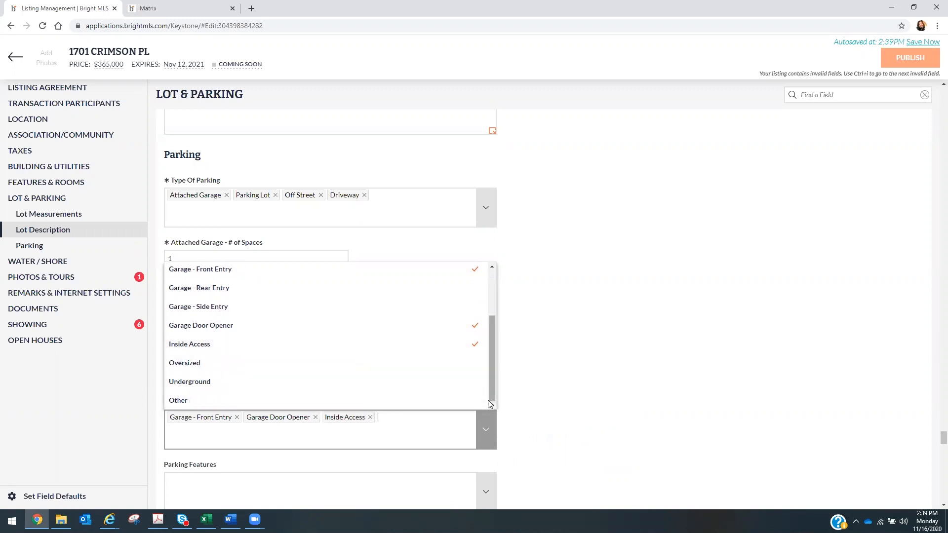
pyautogui.moveTo(495, 389); pyautogui.dragTo(504, 334)
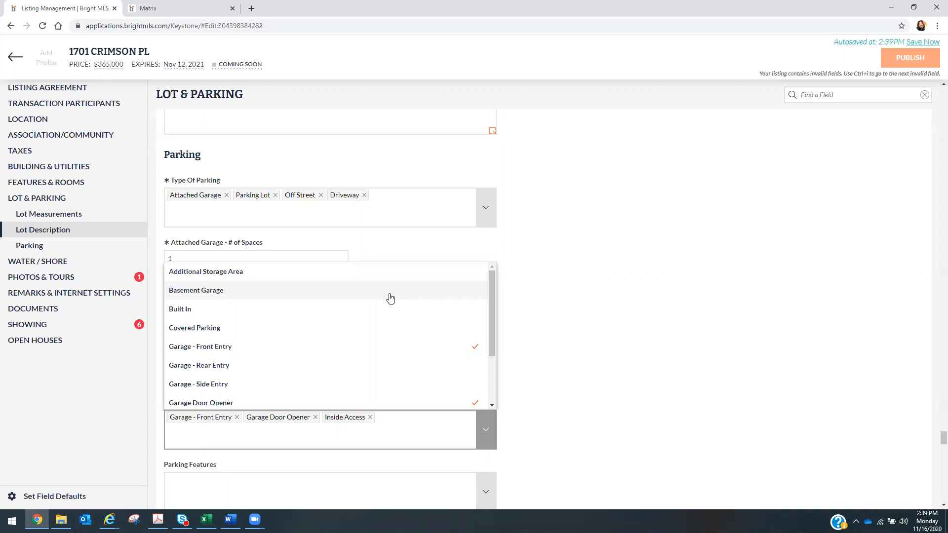
pyautogui.click(390, 297)
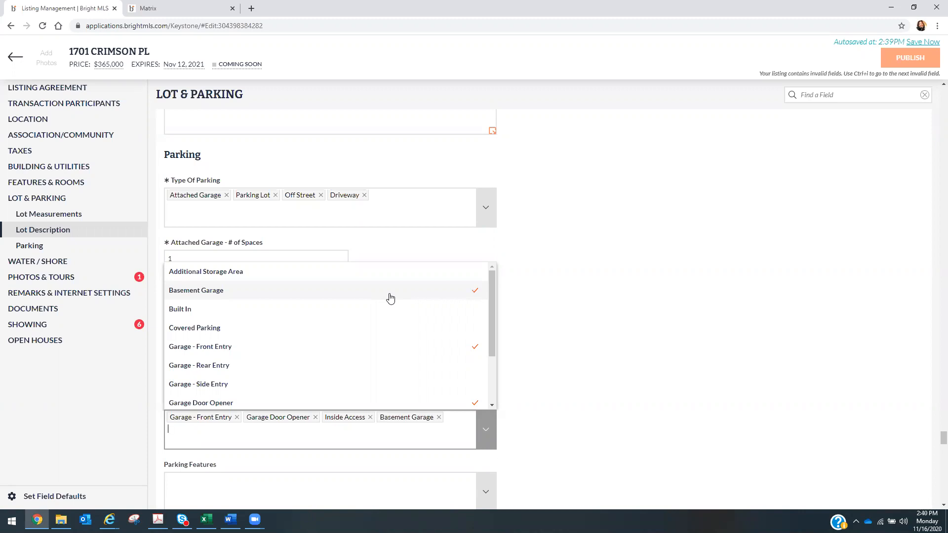
pyautogui.click(572, 317)
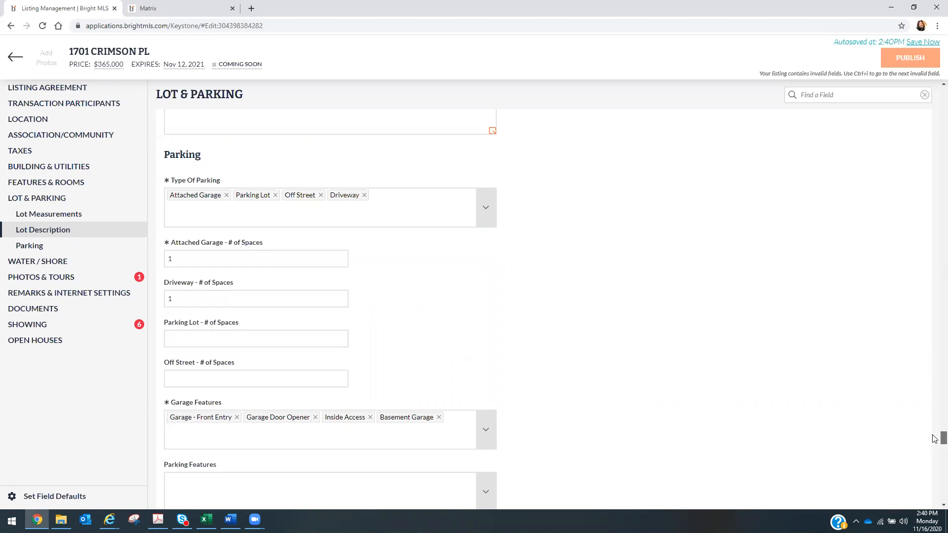
# - Under Photos & Tours, set Photo Option to Lister Will Upload All
pyautogui.scroll(-1, 934, 439)
pyautogui.scroll(-1, 935, 441)
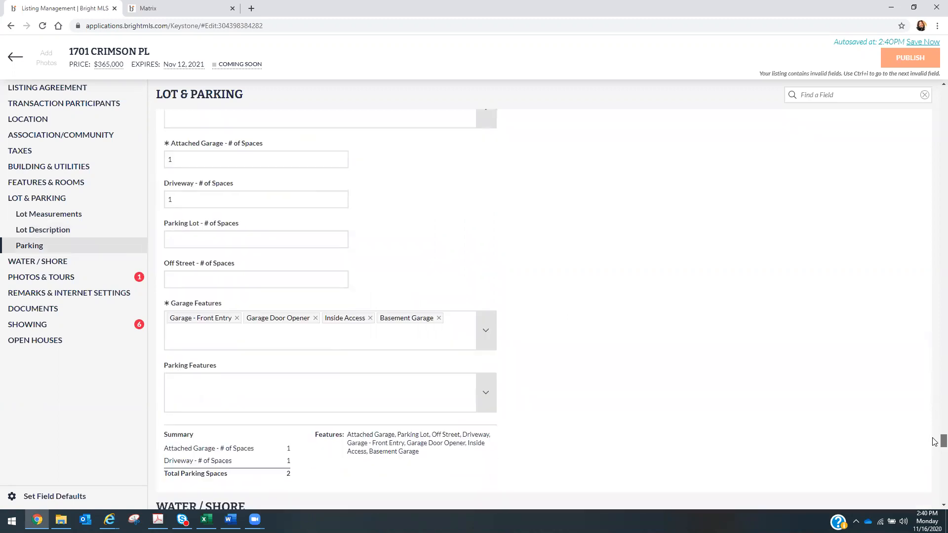
pyautogui.scroll(-2, 934, 443)
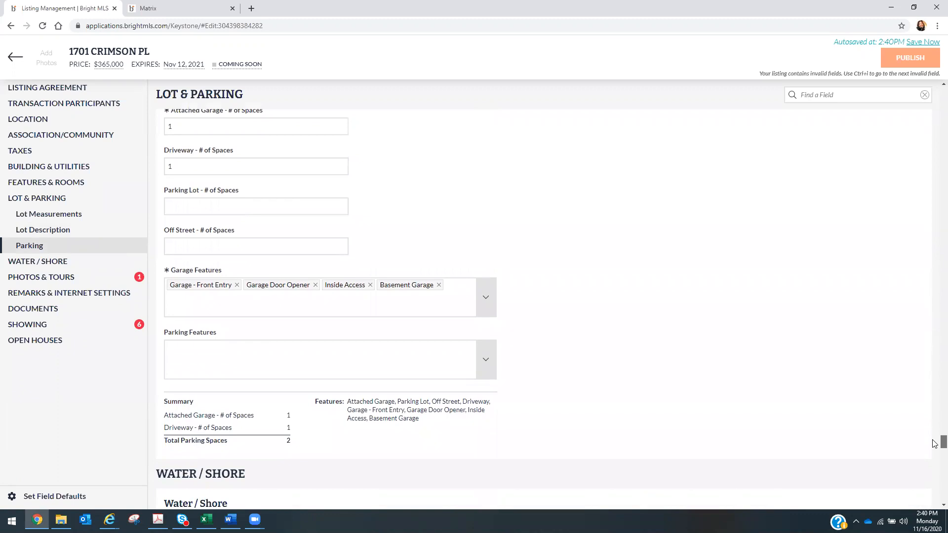
pyautogui.scroll(-6, 935, 443)
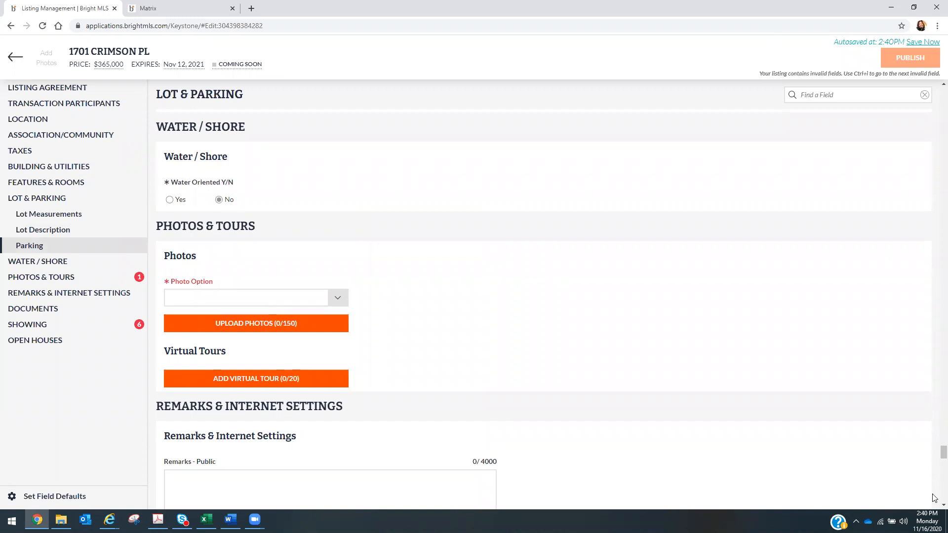
pyautogui.scroll(5, 935, 459)
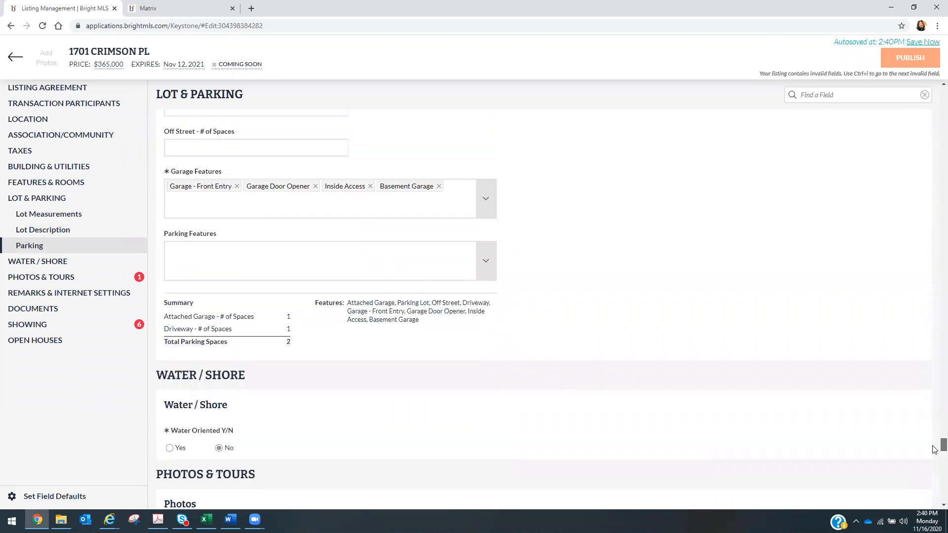
pyautogui.scroll(1, 935, 447)
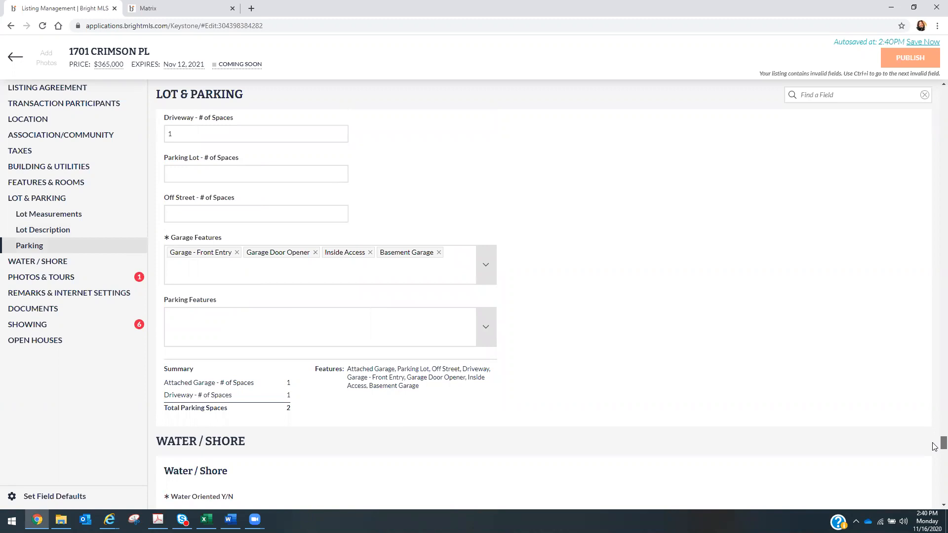
pyautogui.scroll(1, 935, 447)
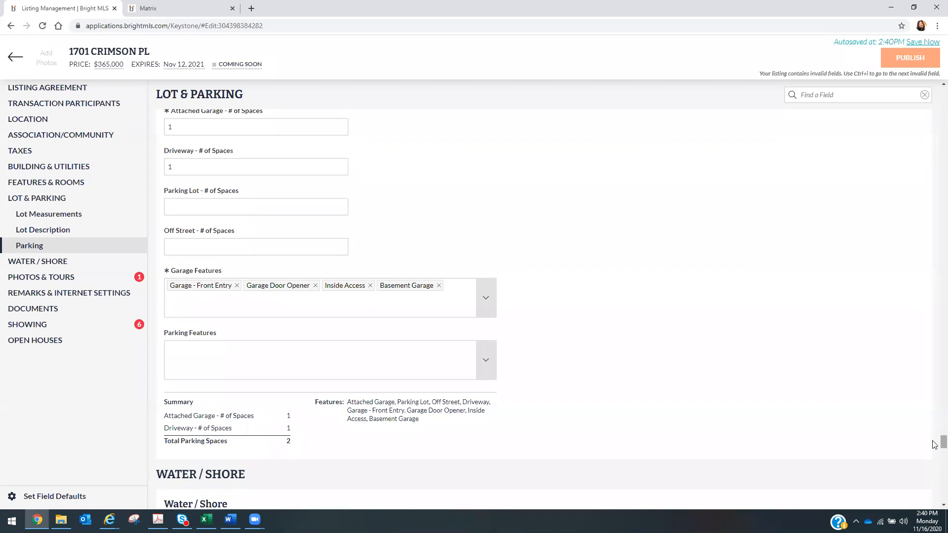
pyautogui.scroll(-3, 935, 444)
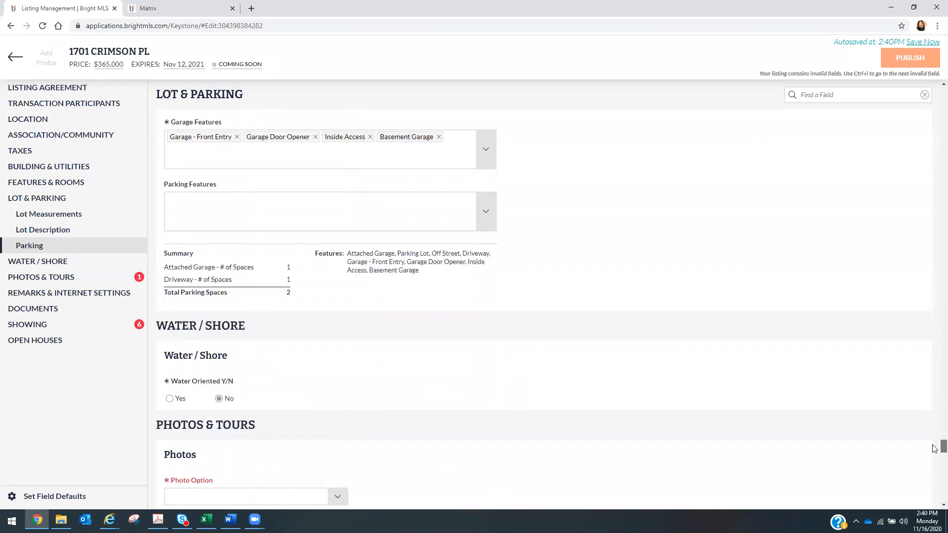
pyautogui.scroll(-1, 935, 451)
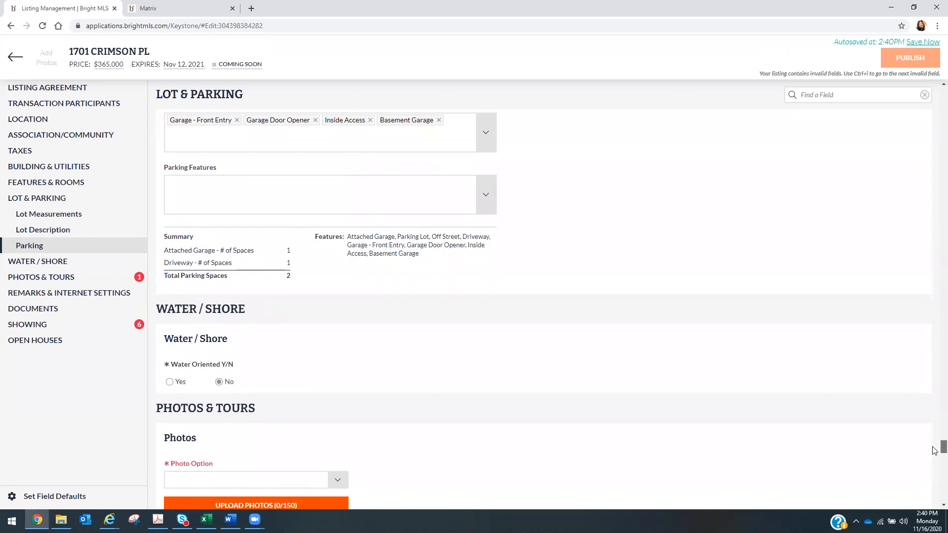
pyautogui.scroll(-2, 935, 450)
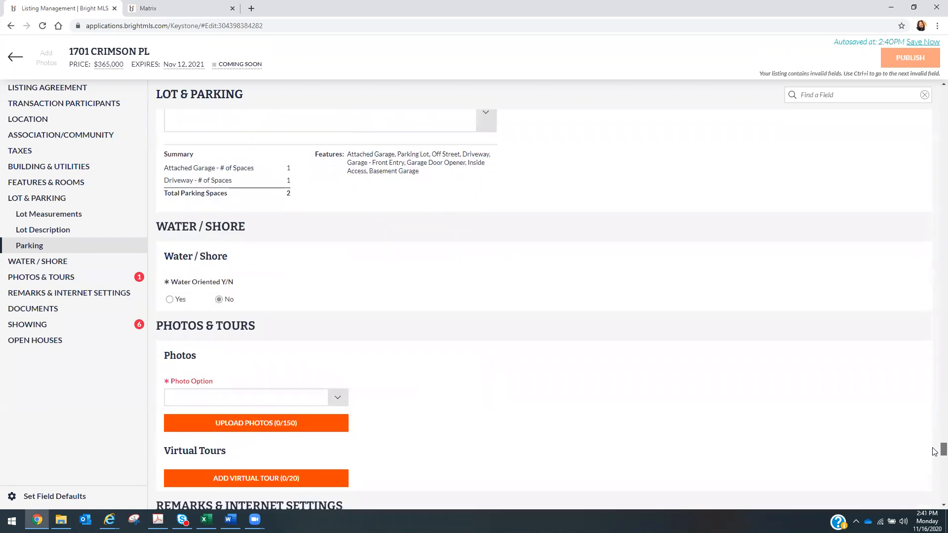
pyautogui.scroll(-2, 935, 452)
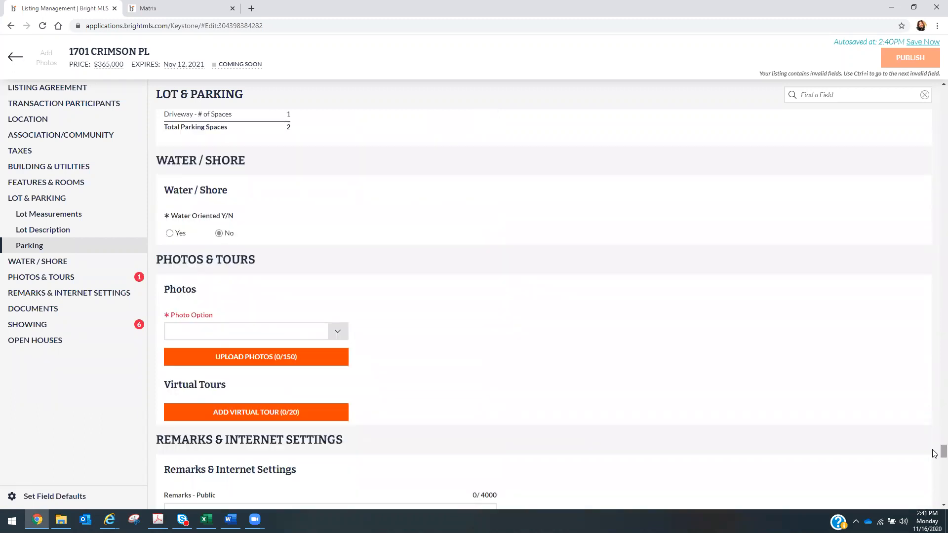
pyautogui.click(339, 331)
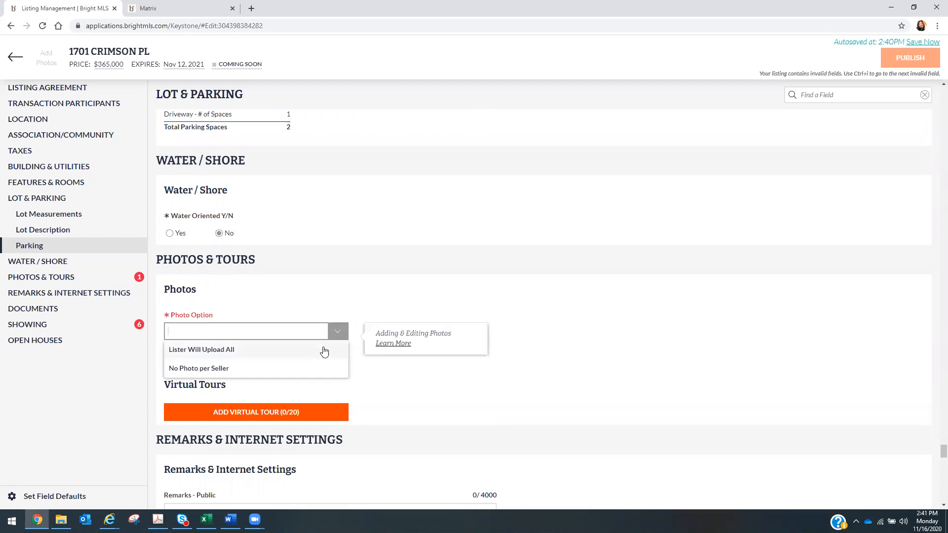
pyautogui.click(324, 350)
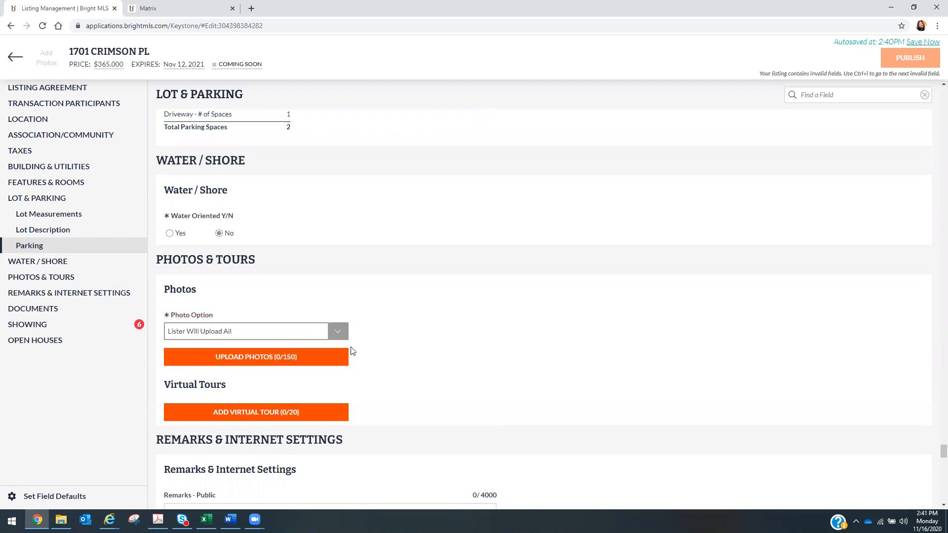